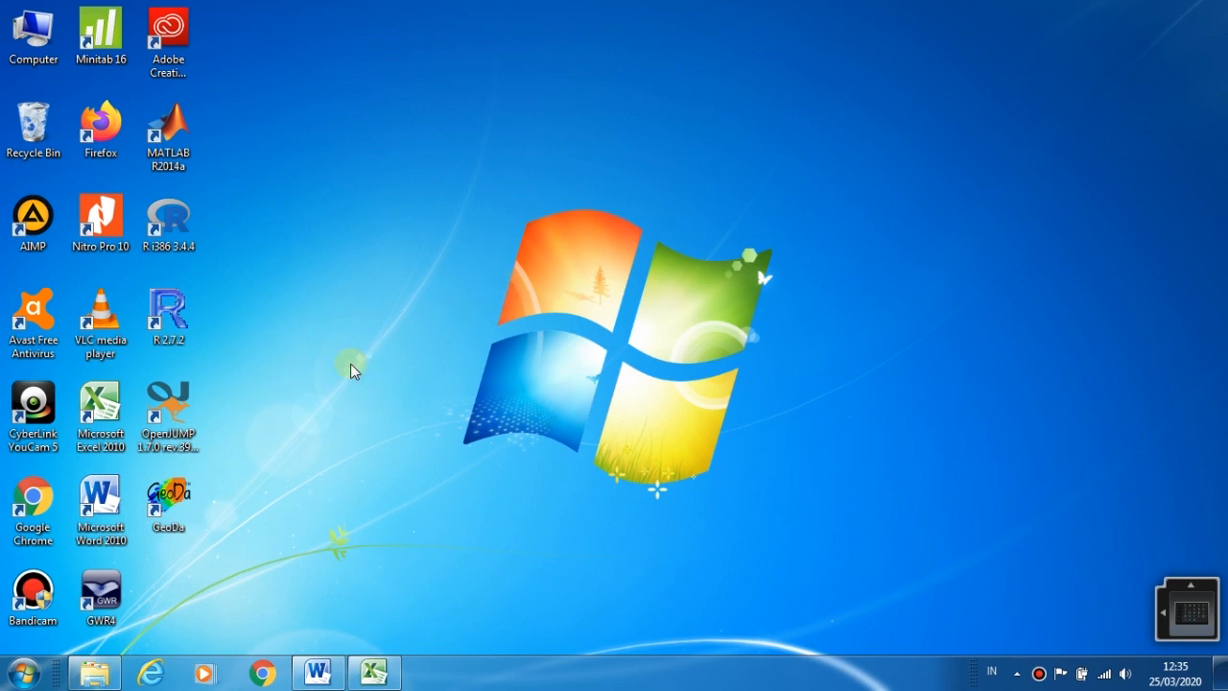
Launch GWR4 from the desktop and maximize its window.
double_click(103, 591)
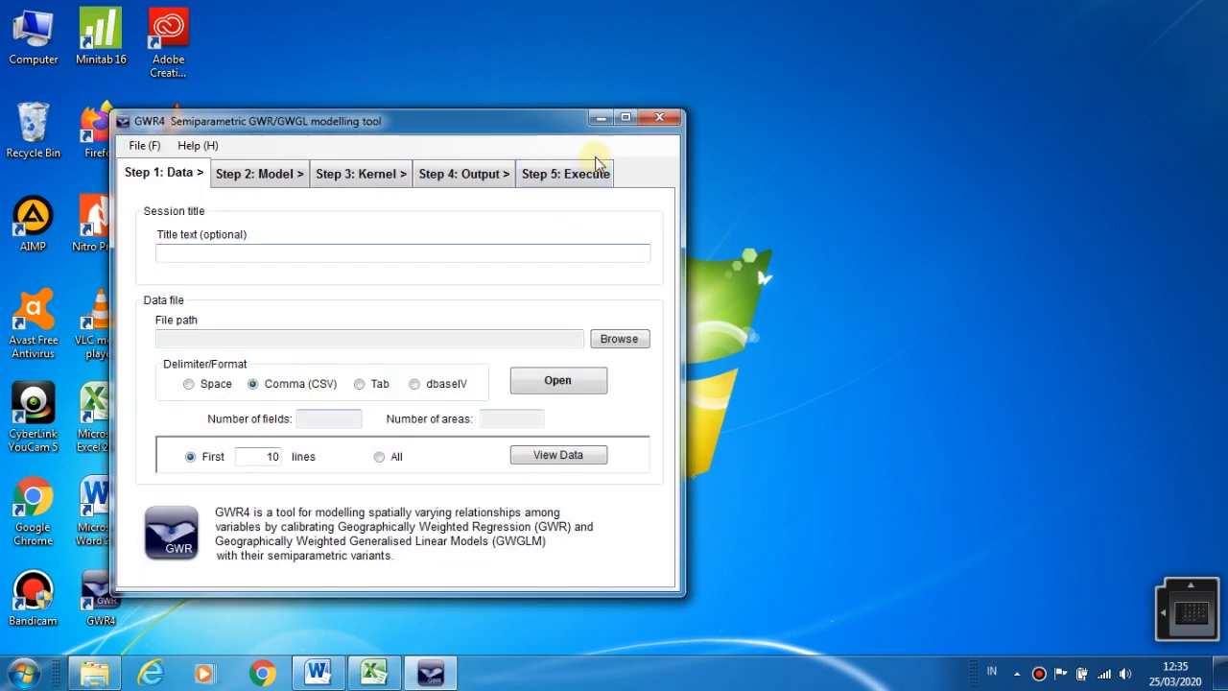
click(626, 117)
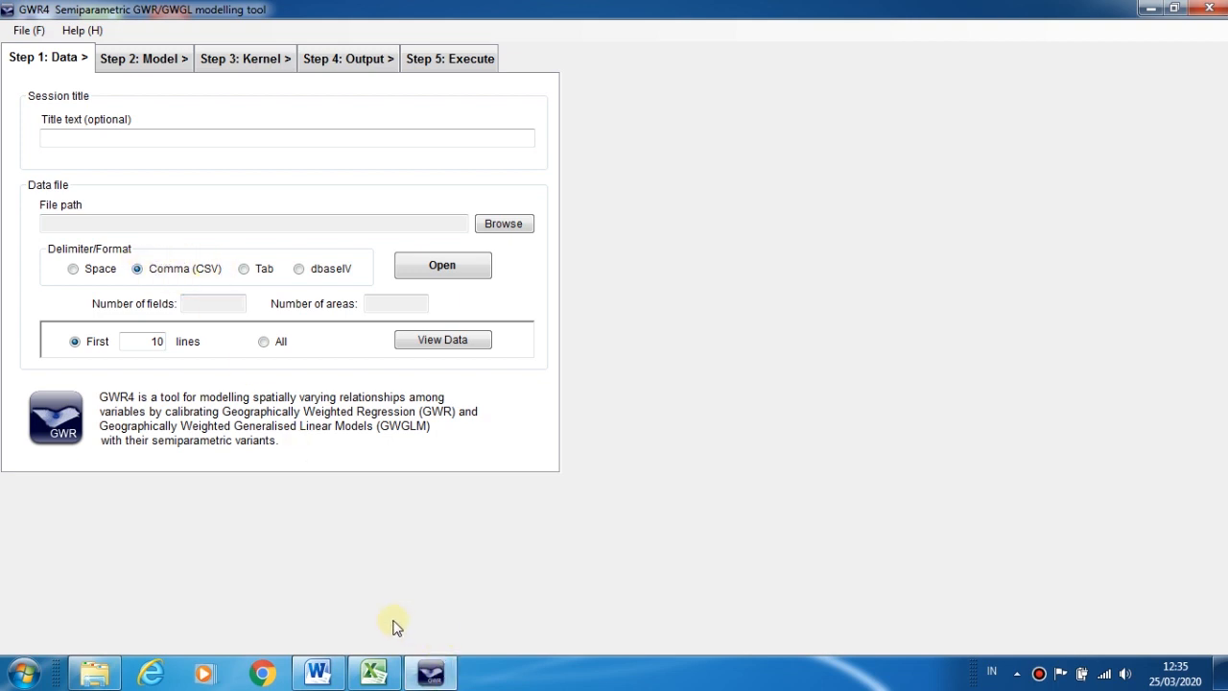
Switch to the Word document DATA NILAI UJIAN NASIONAL and review its data table and the variable descriptions under KETERANGAN.
mouse_move(319, 675)
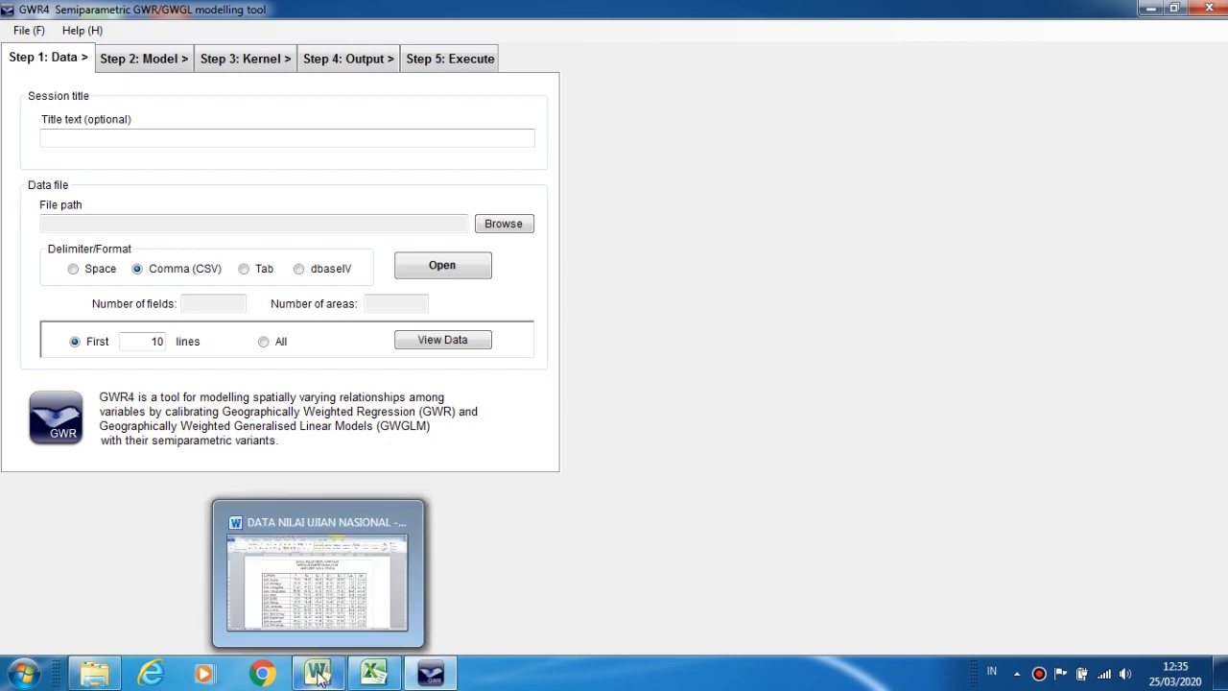
click(319, 674)
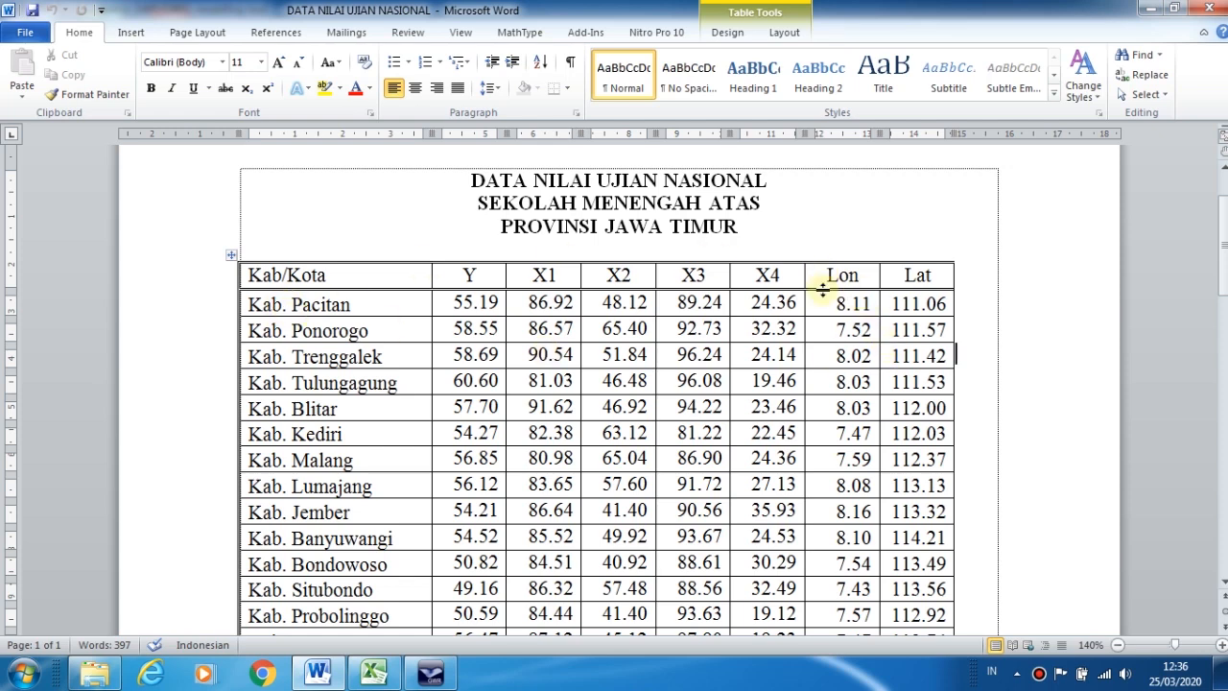
scroll(477, 341, down, 9)
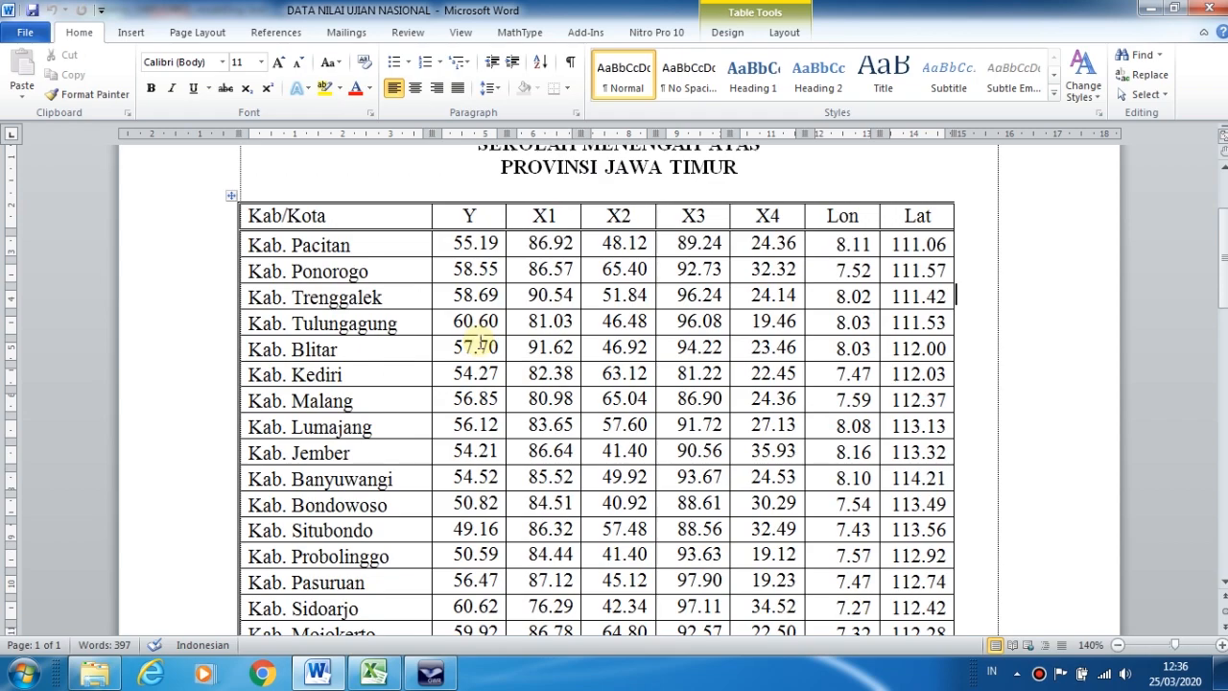
scroll(475, 349, down, 5)
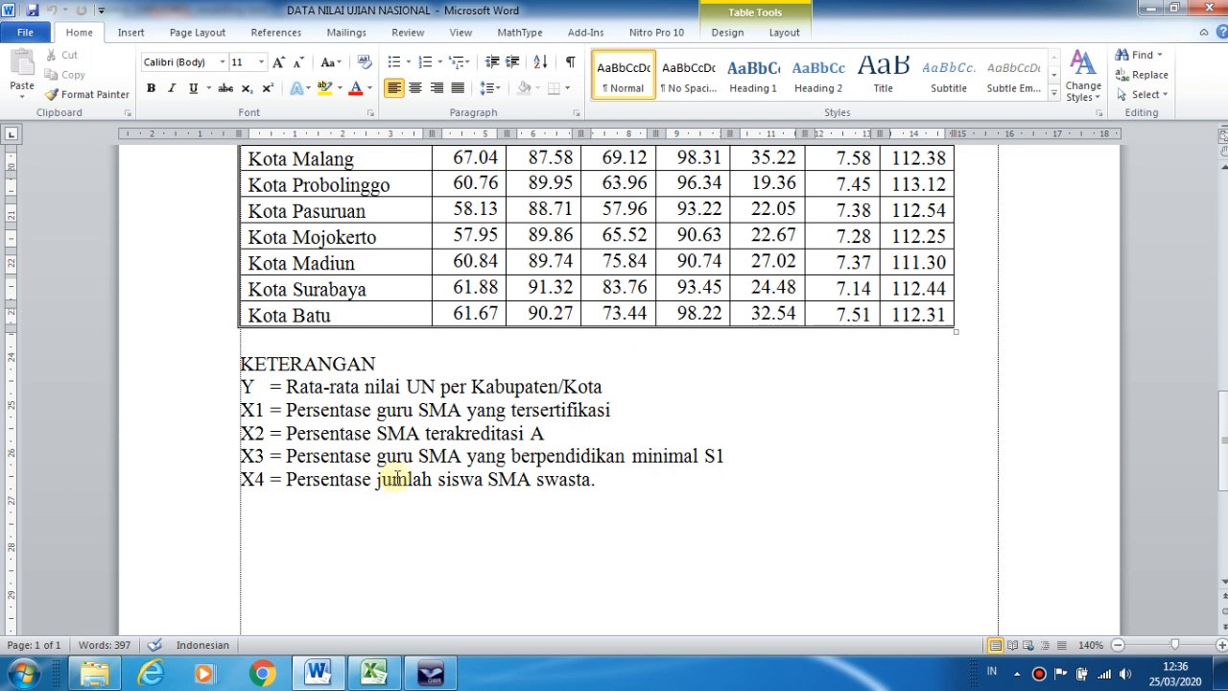
scroll(396, 478, up, 15)
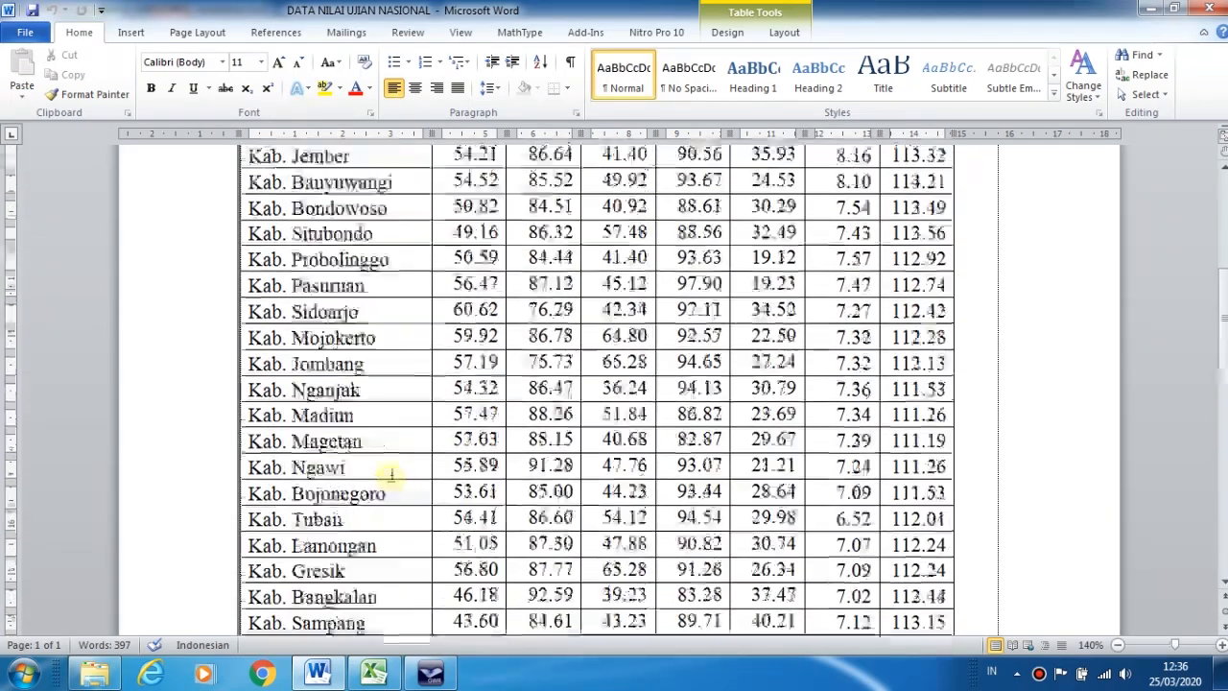
scroll(392, 473, up, 4)
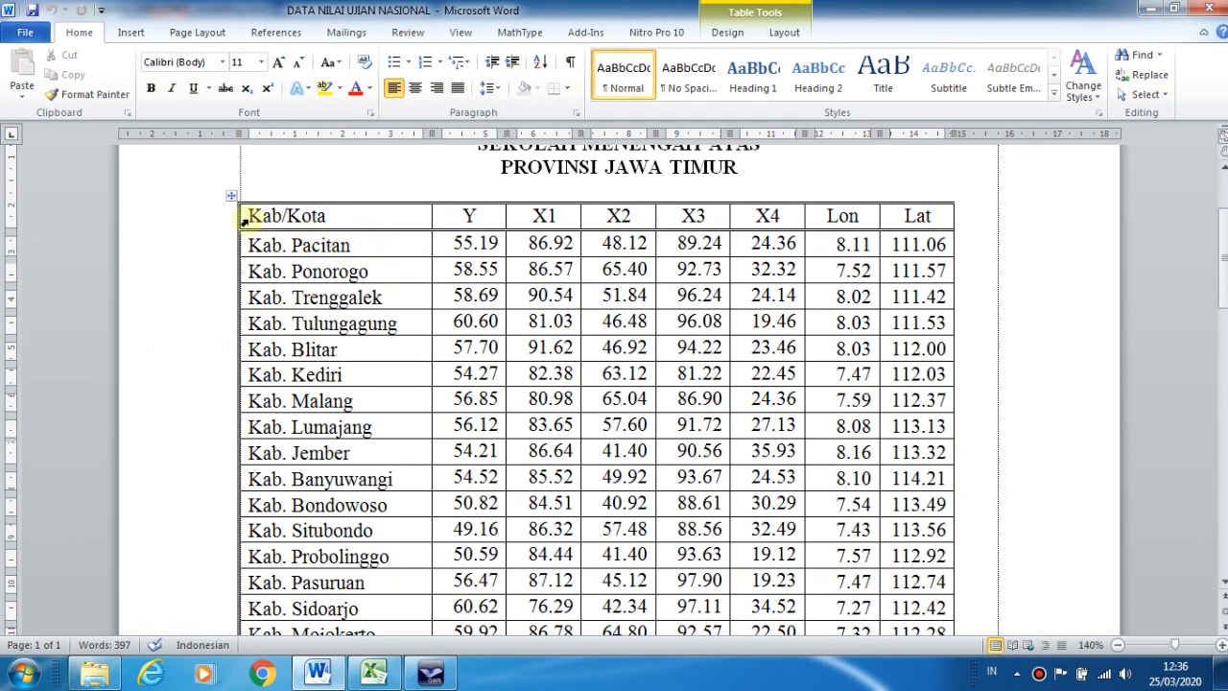
Convert the entire Kab/Kota data table to text, separating the values with commas.
drag(244, 217, 900, 622)
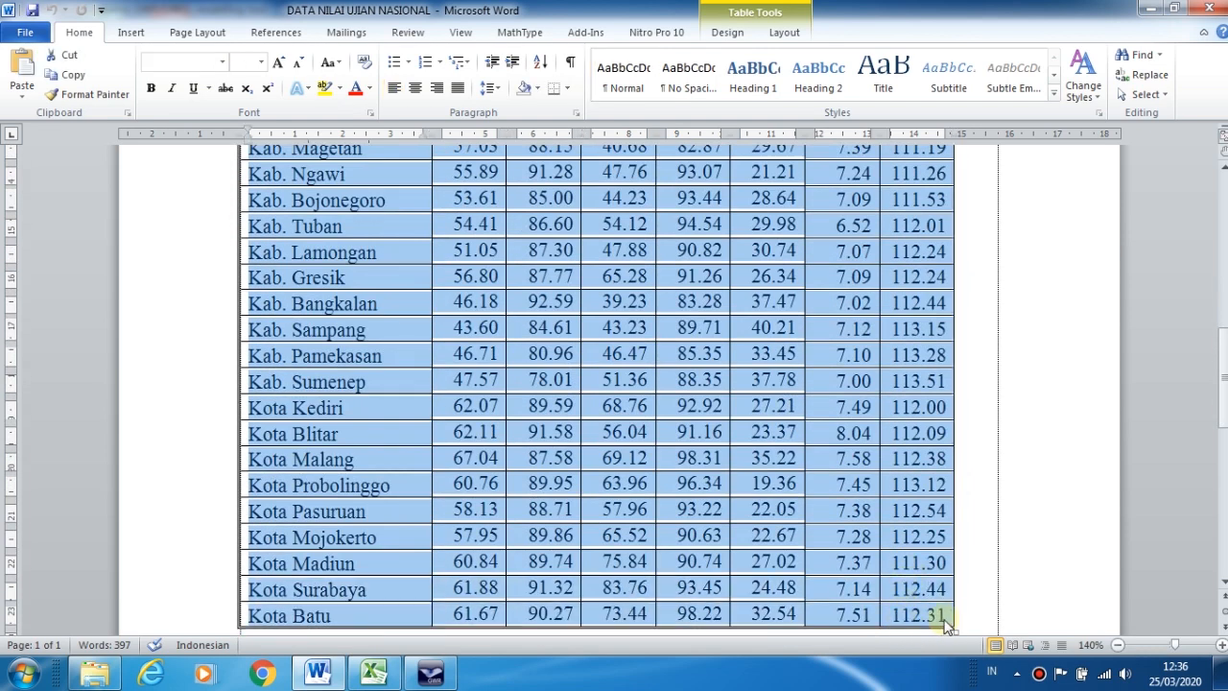
click(777, 39)
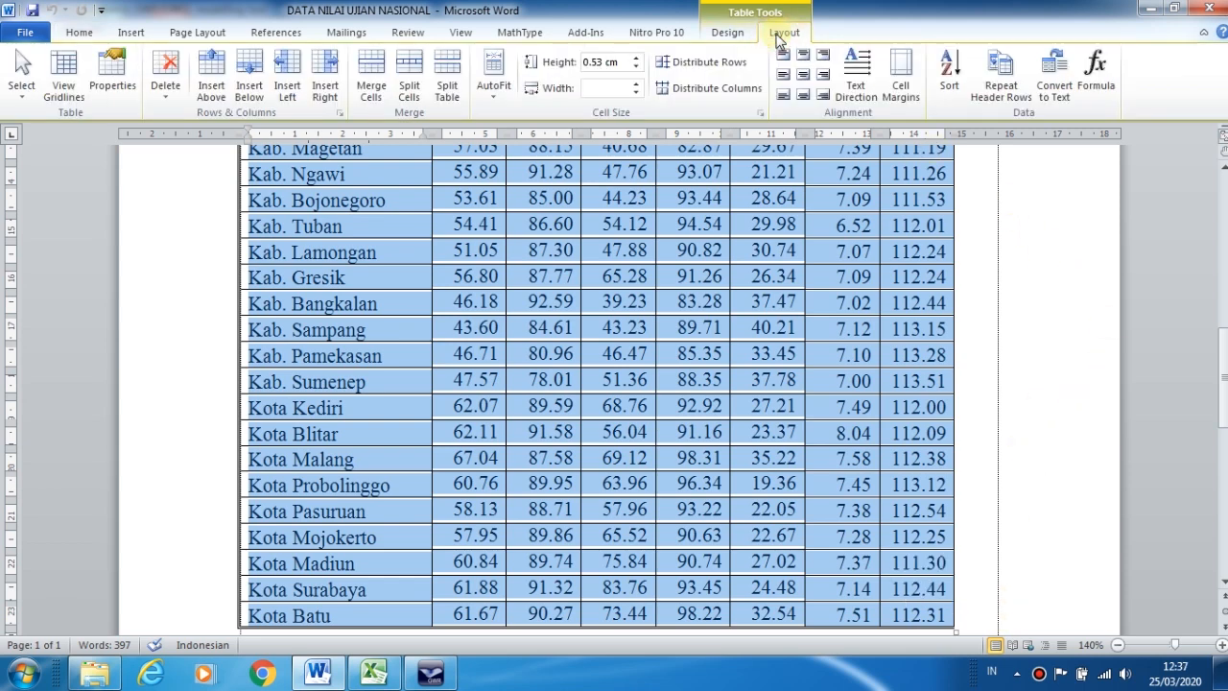
click(1058, 75)
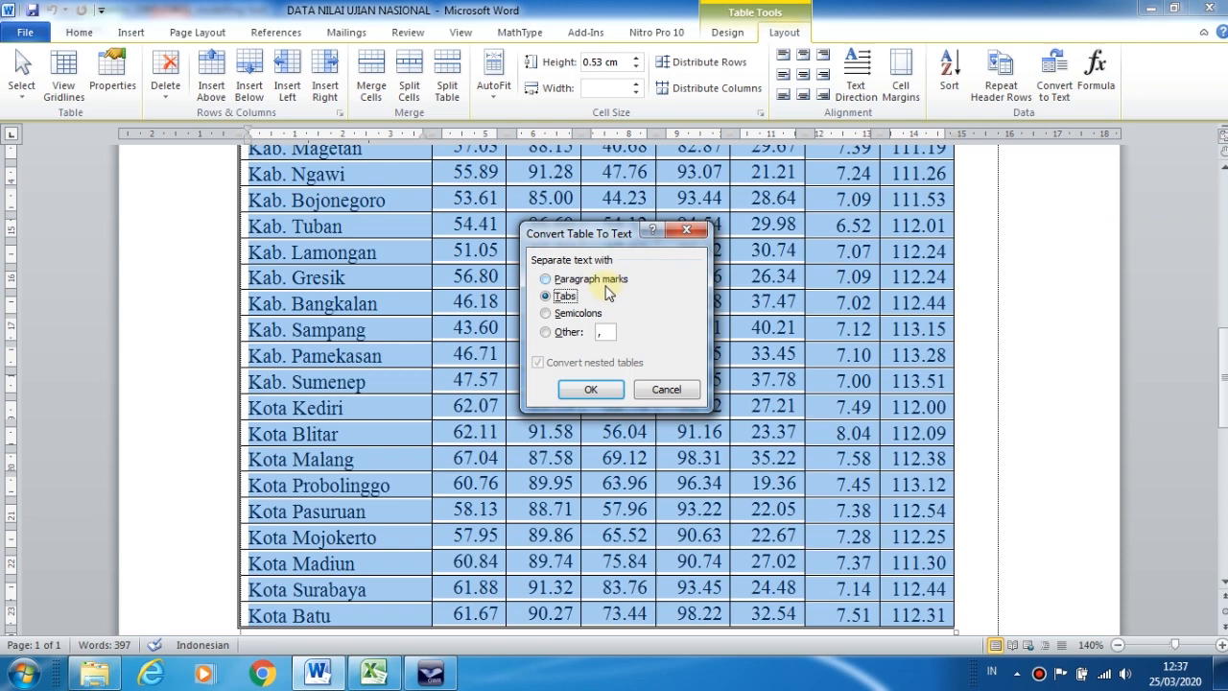
click(546, 332)
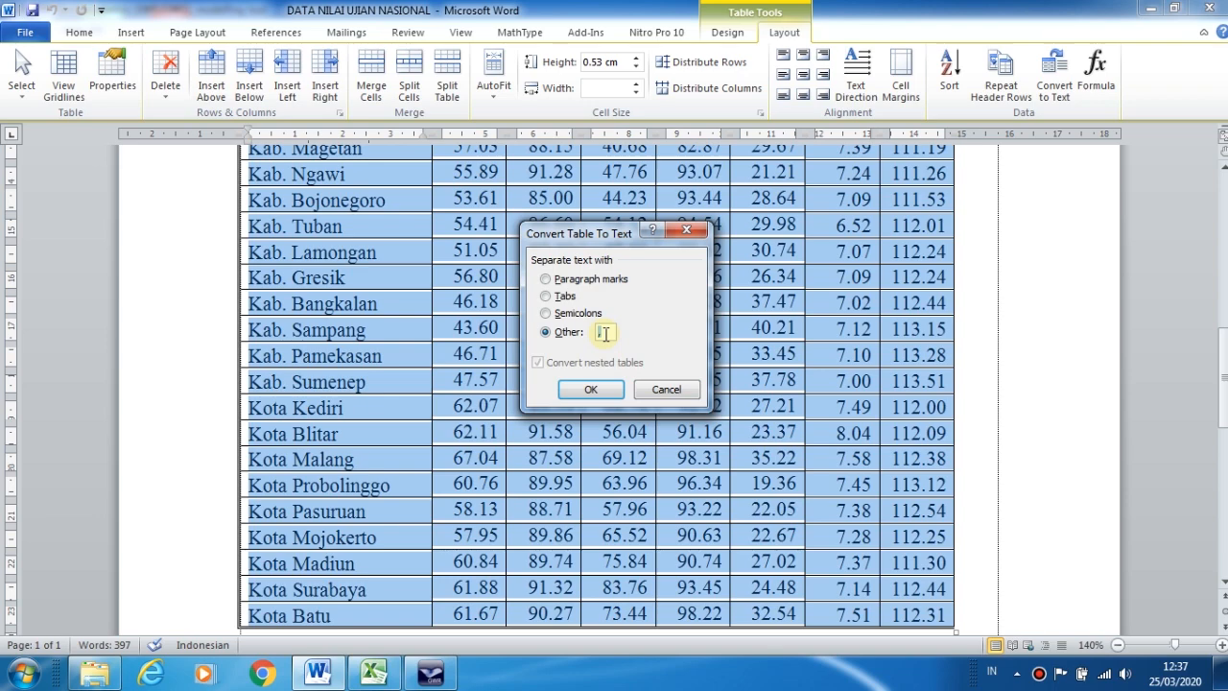
click(590, 388)
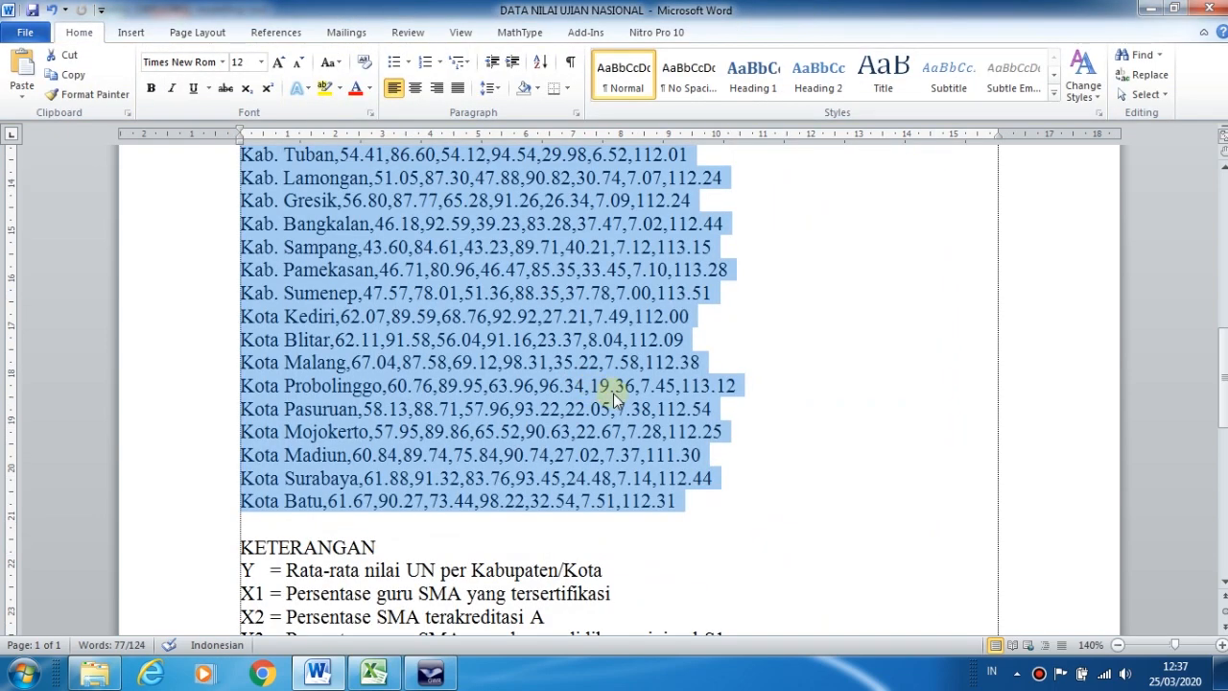
Check the converted comma-separated lines and copy them all, including the header line.
scroll(600, 384, up, 5)
scroll(610, 382, up, 5)
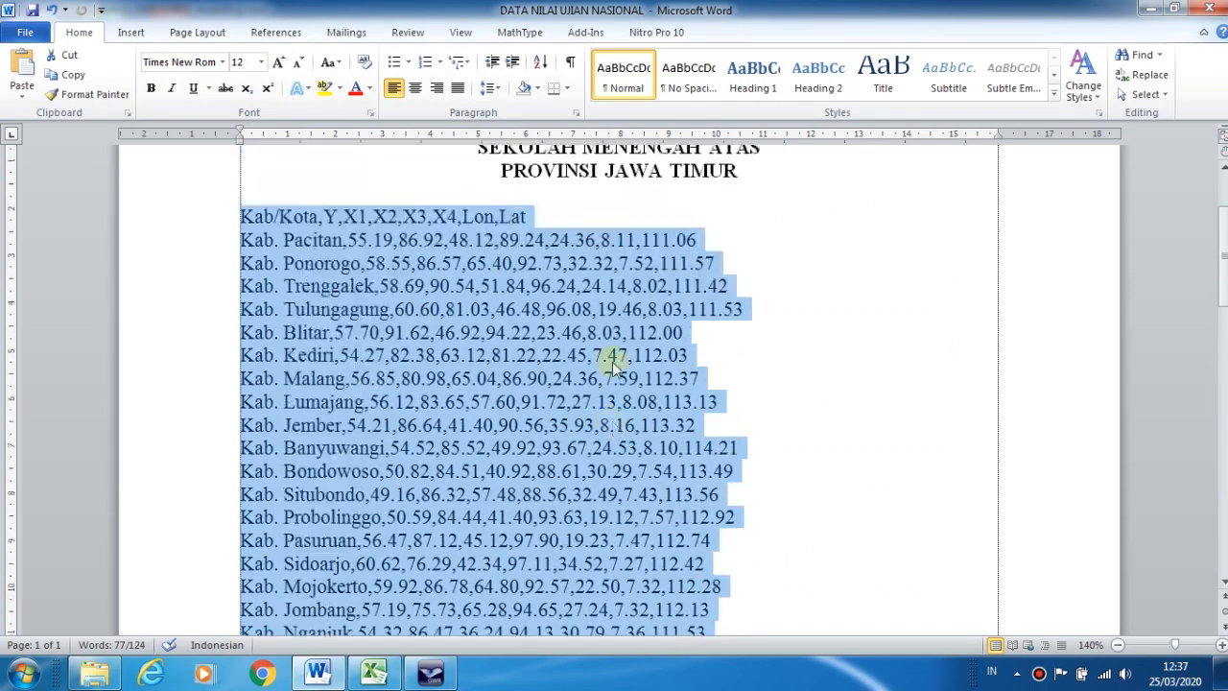
scroll(610, 382, down, 2)
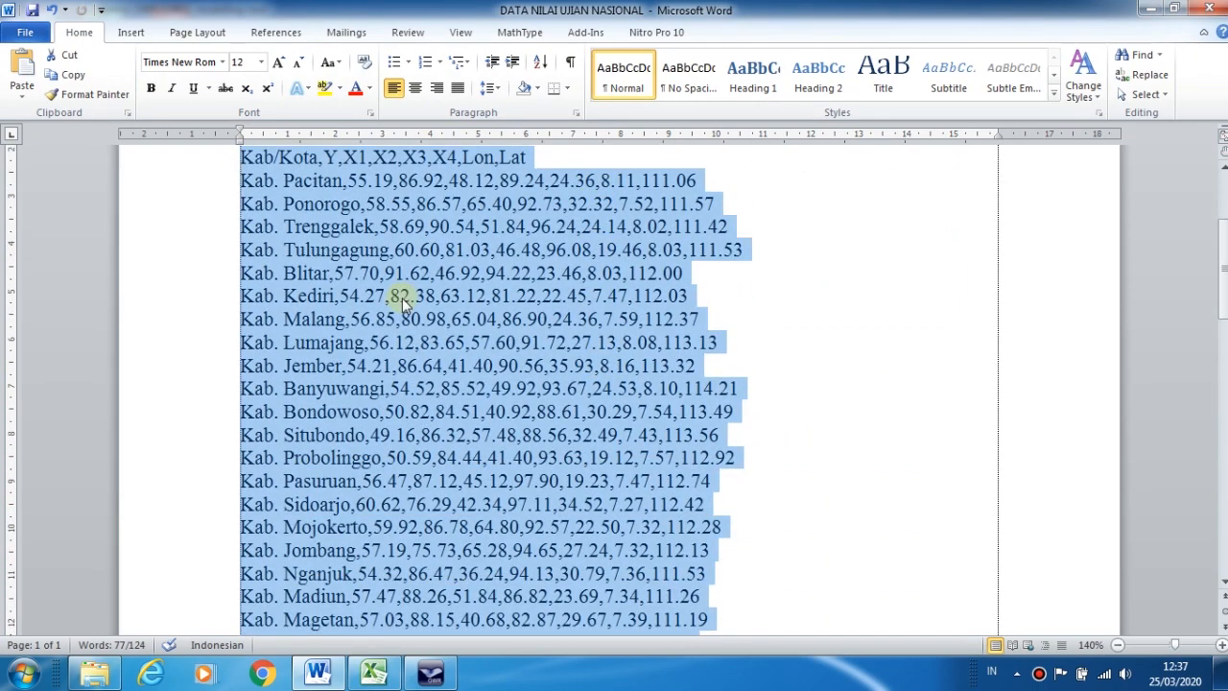
scroll(408, 302, up, 1)
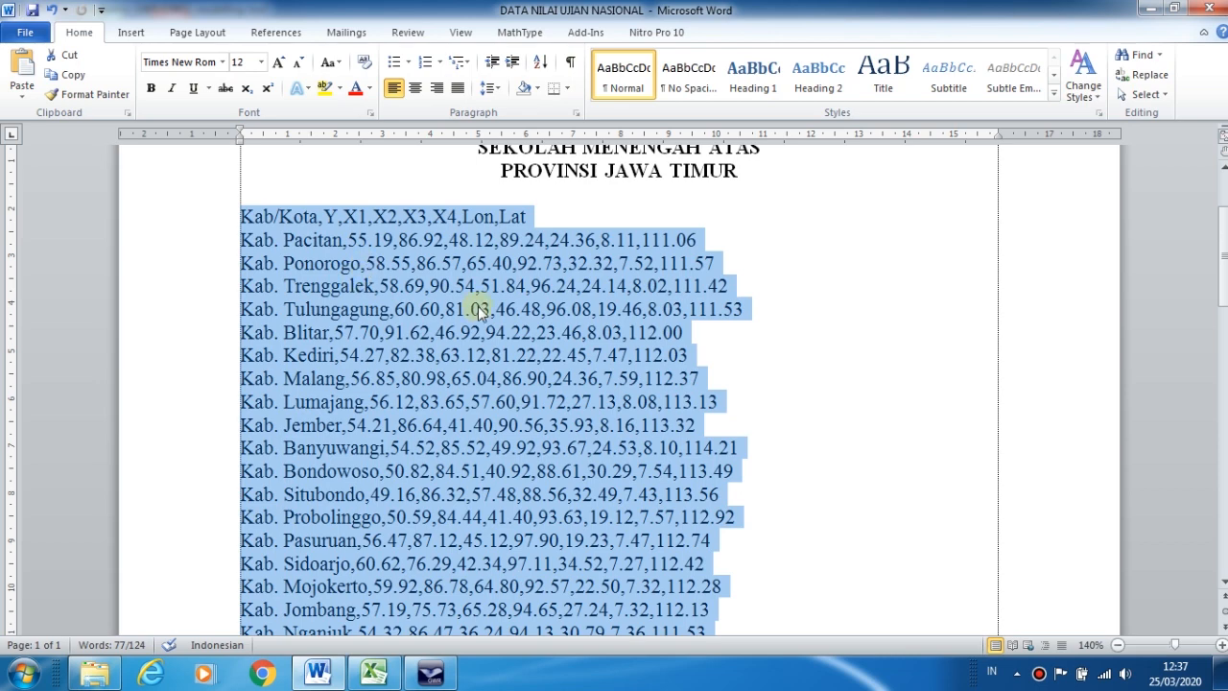
click(54, 76)
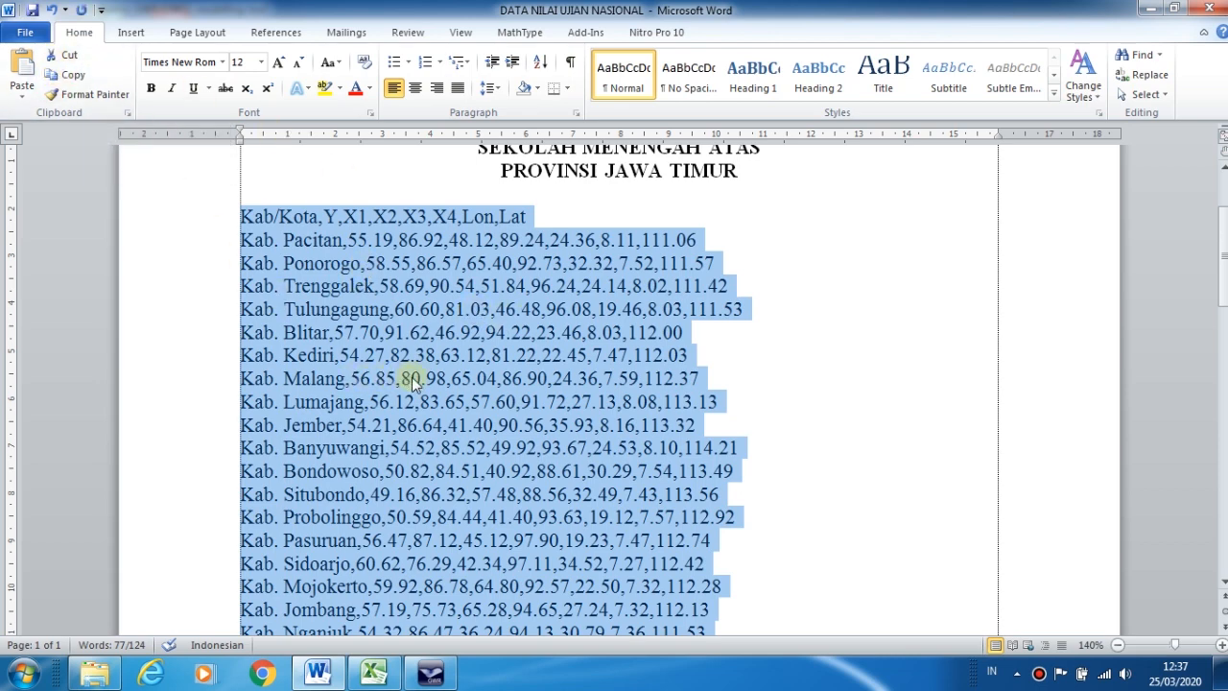
Switch to the blank Excel workbook, widen column A and paste the copied lines starting in cell A1.
click(370, 675)
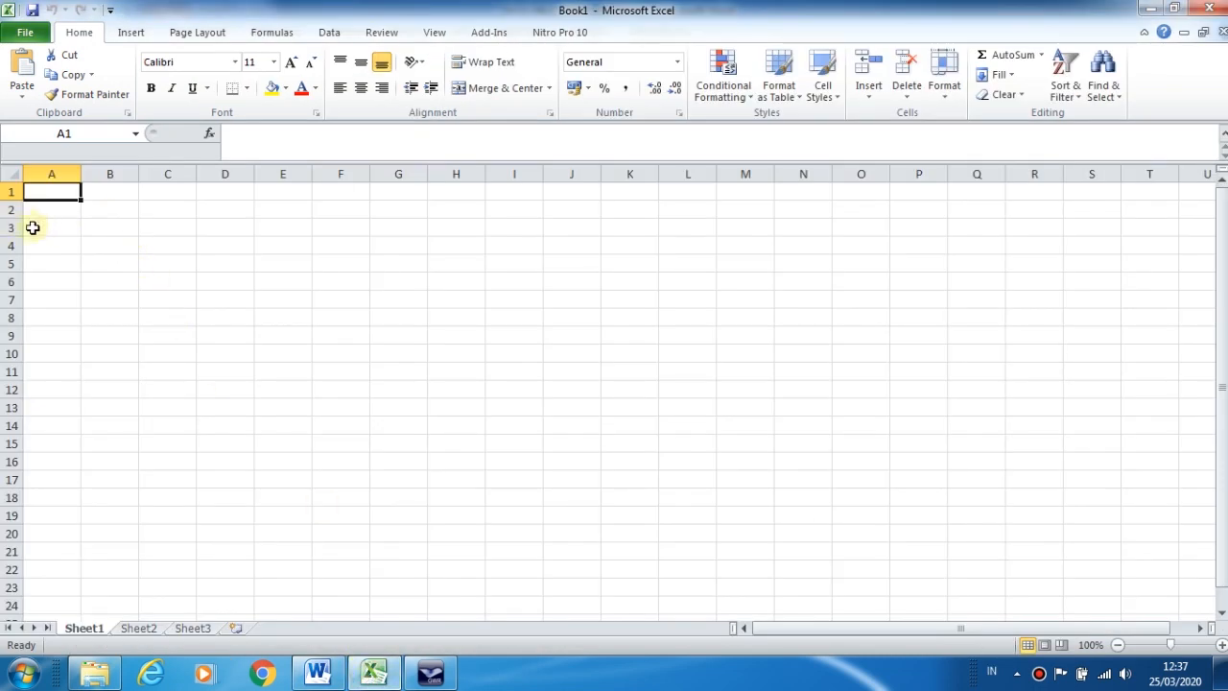
drag(77, 173, 441, 213)
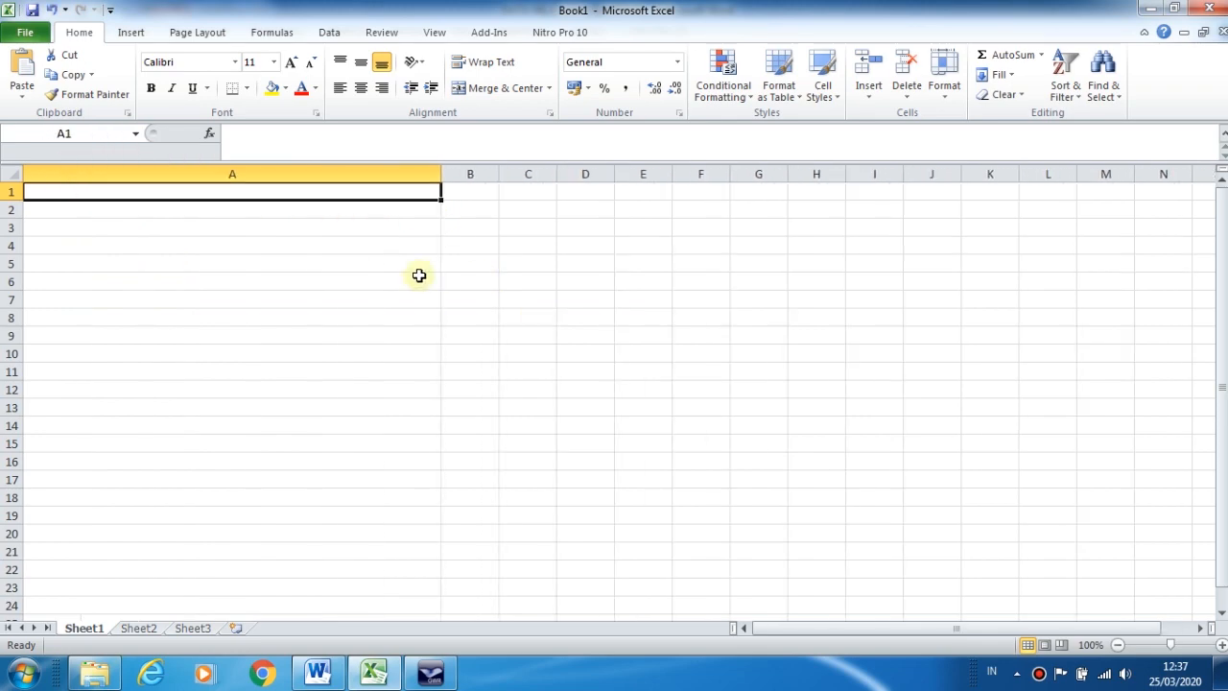
click(27, 65)
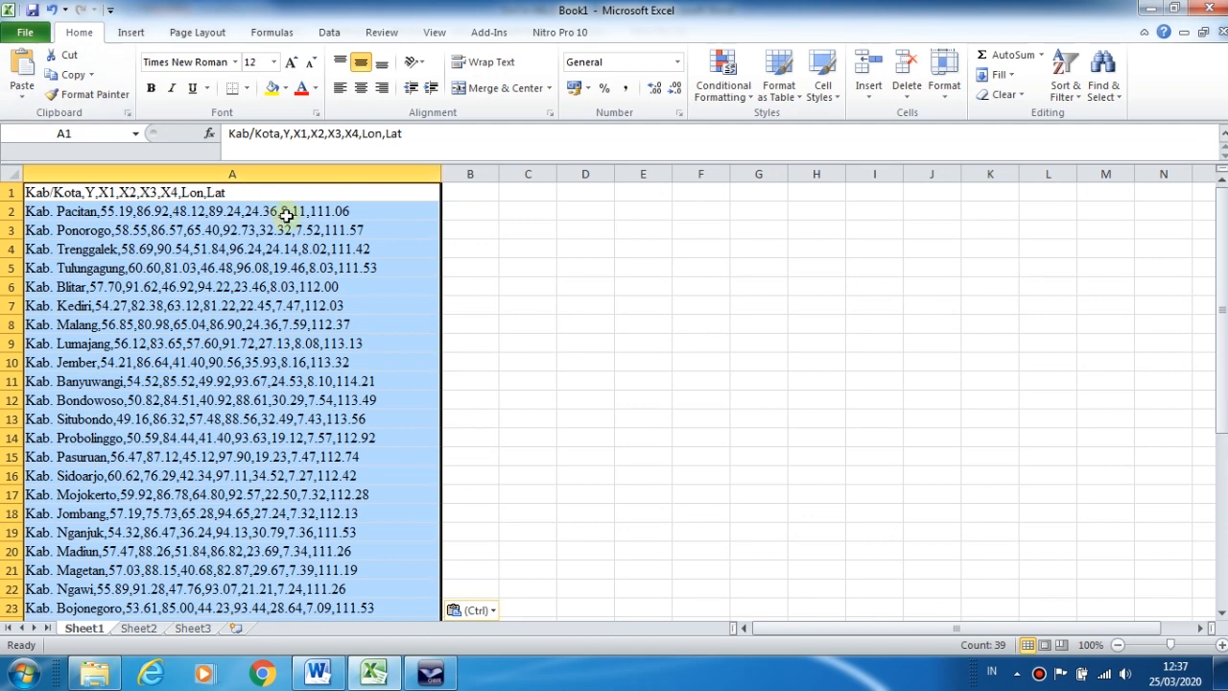
click(500, 257)
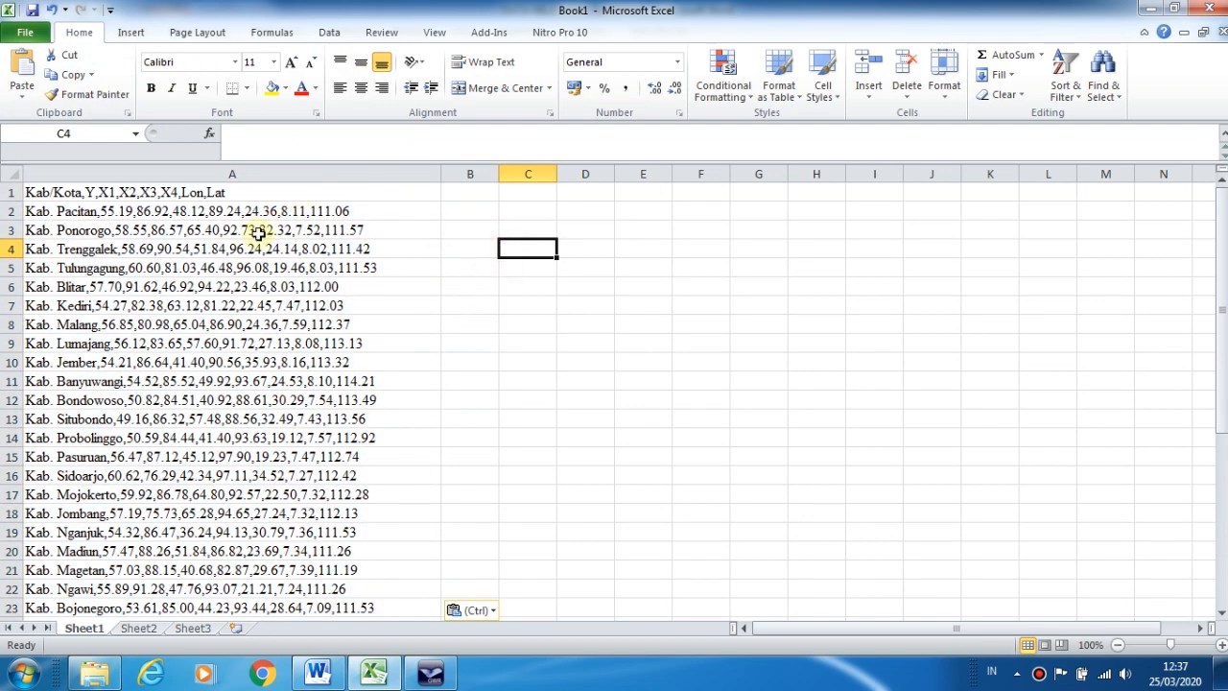
click(502, 293)
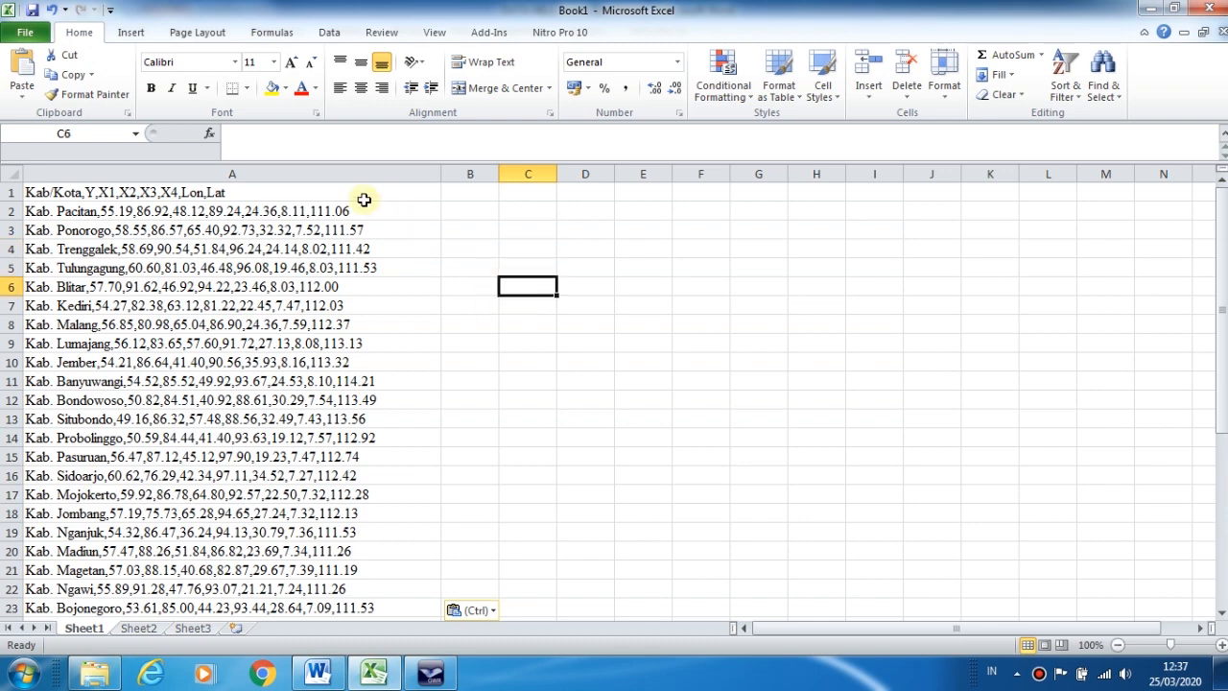
Start saving the workbook under a new name and choose the GWR folder on drive D as its location.
click(24, 34)
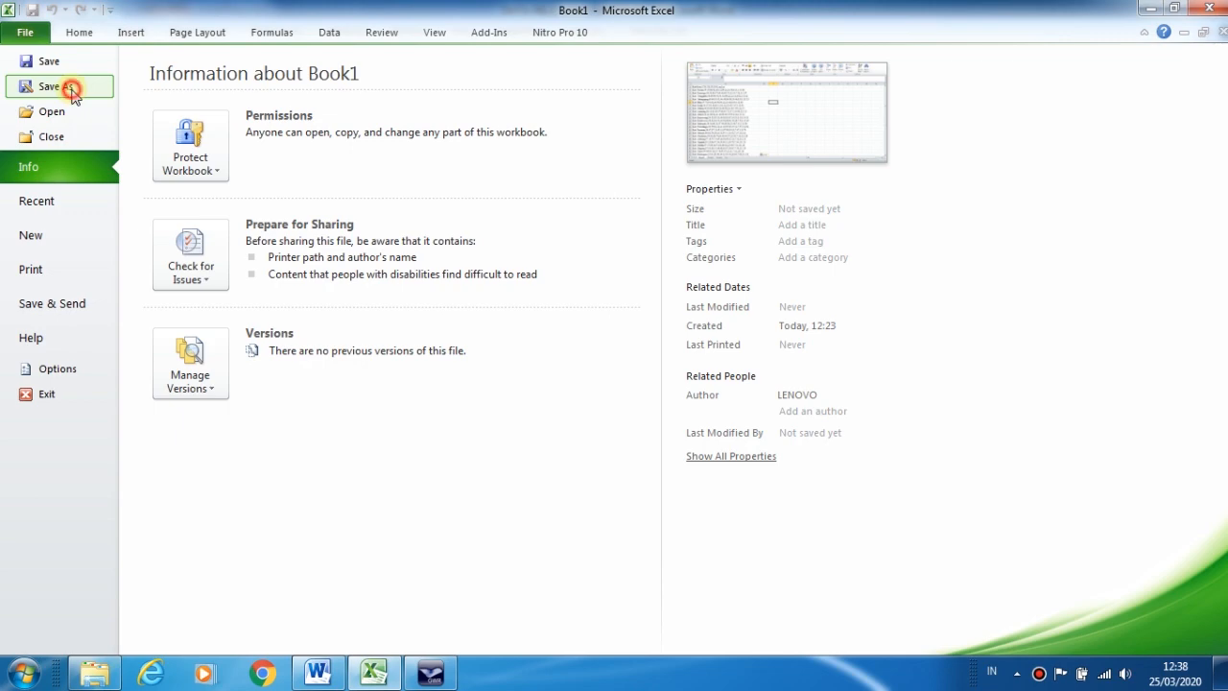
key(Escape)
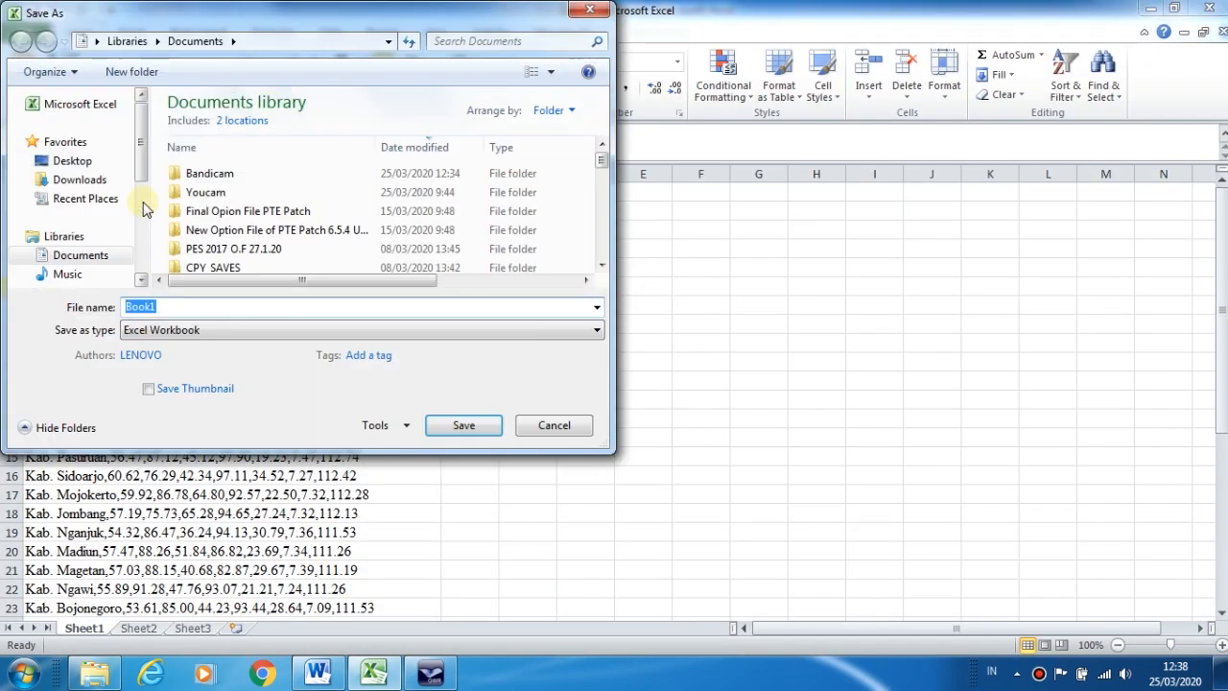
click(139, 278)
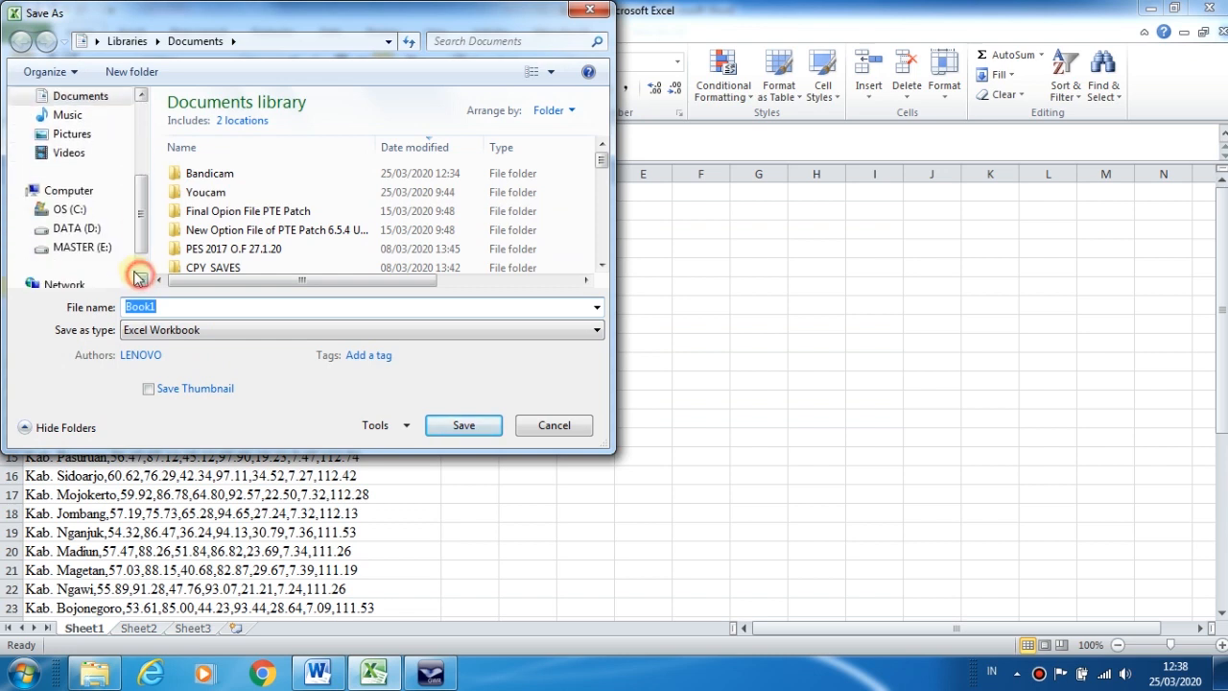
click(76, 228)
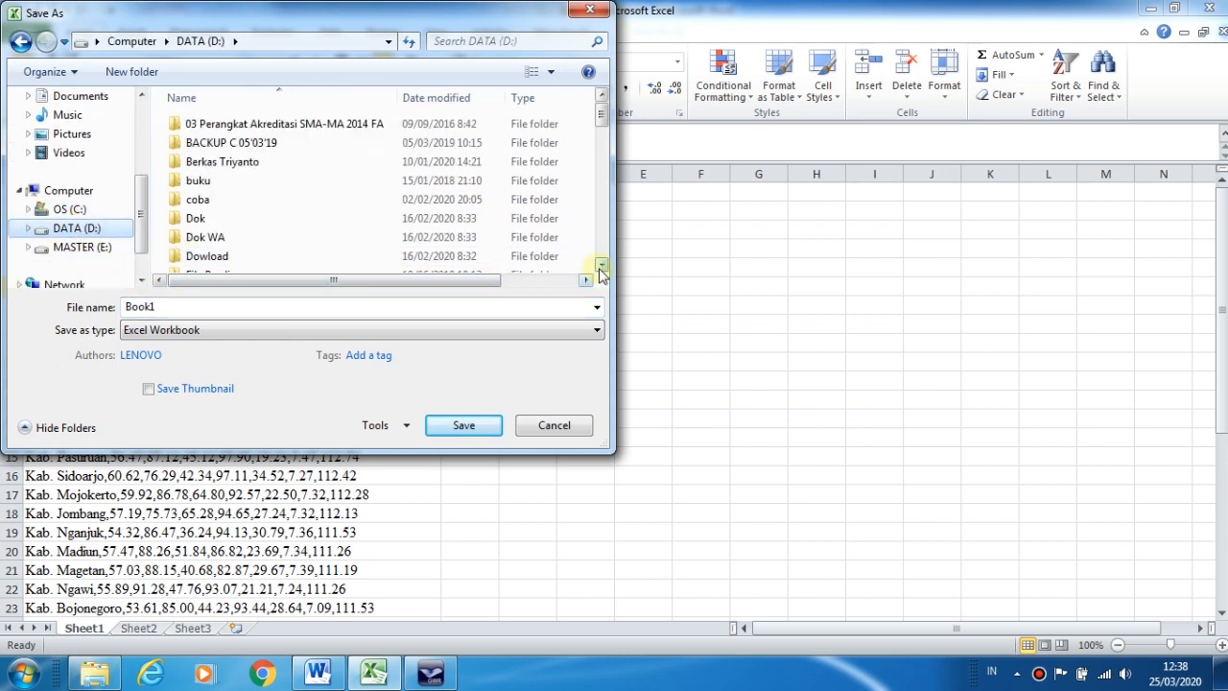
click(601, 266)
double_click(199, 227)
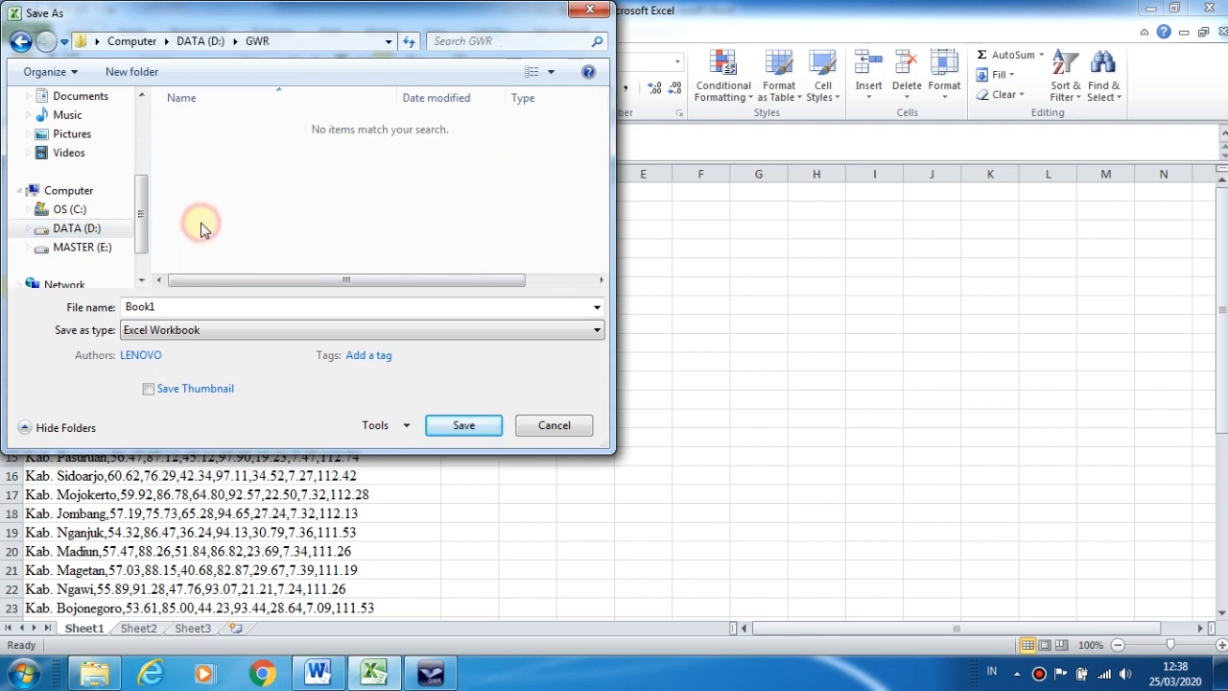
Save the workbook as "Data UN" in CSV (Comma delimited) format, accepting the single-sheet and format limitations.
click(597, 330)
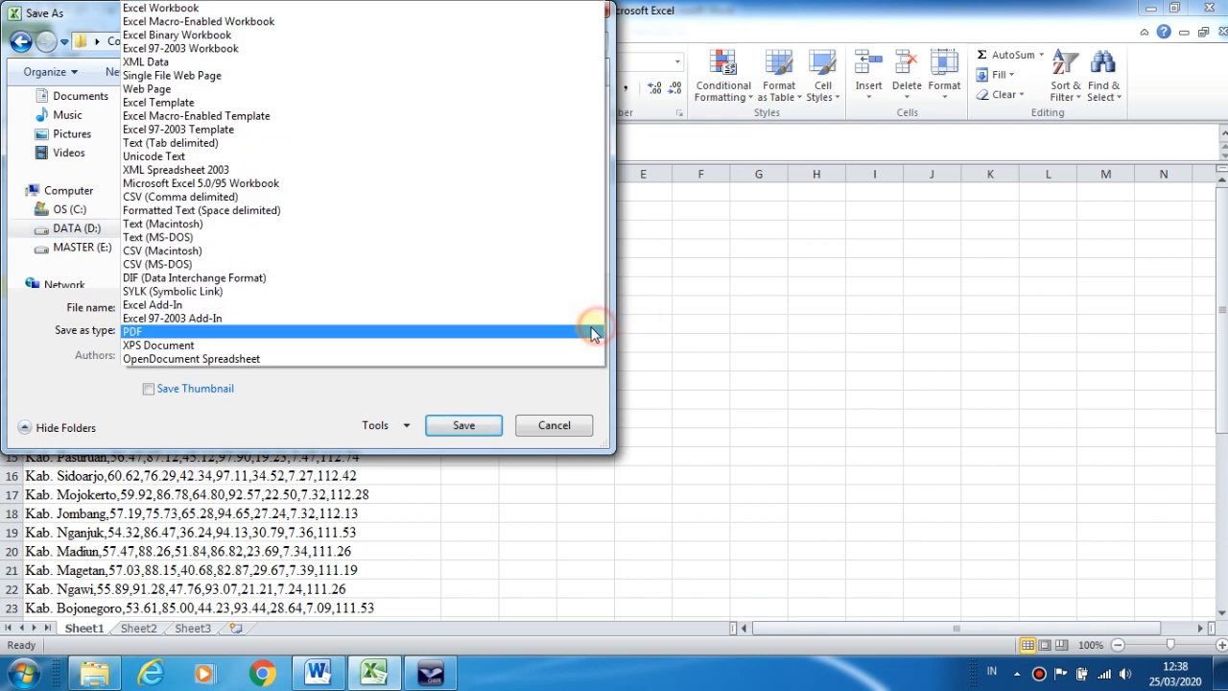
click(231, 204)
double_click(194, 306)
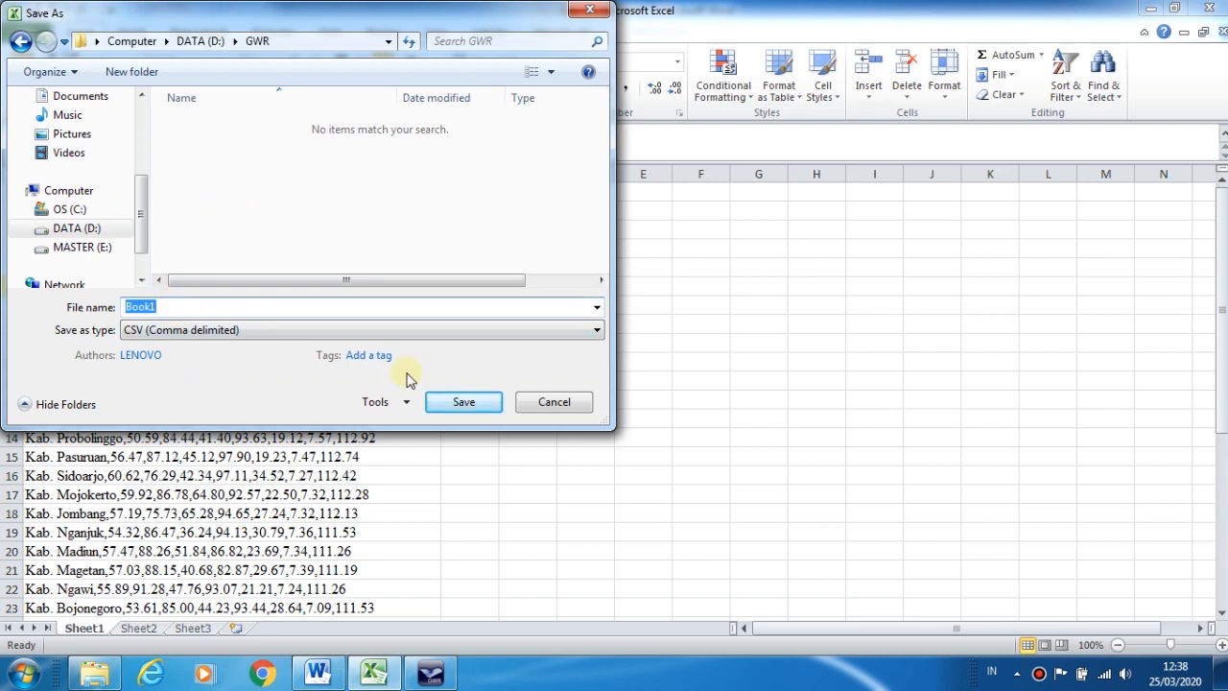
text(Data UN)
click(448, 410)
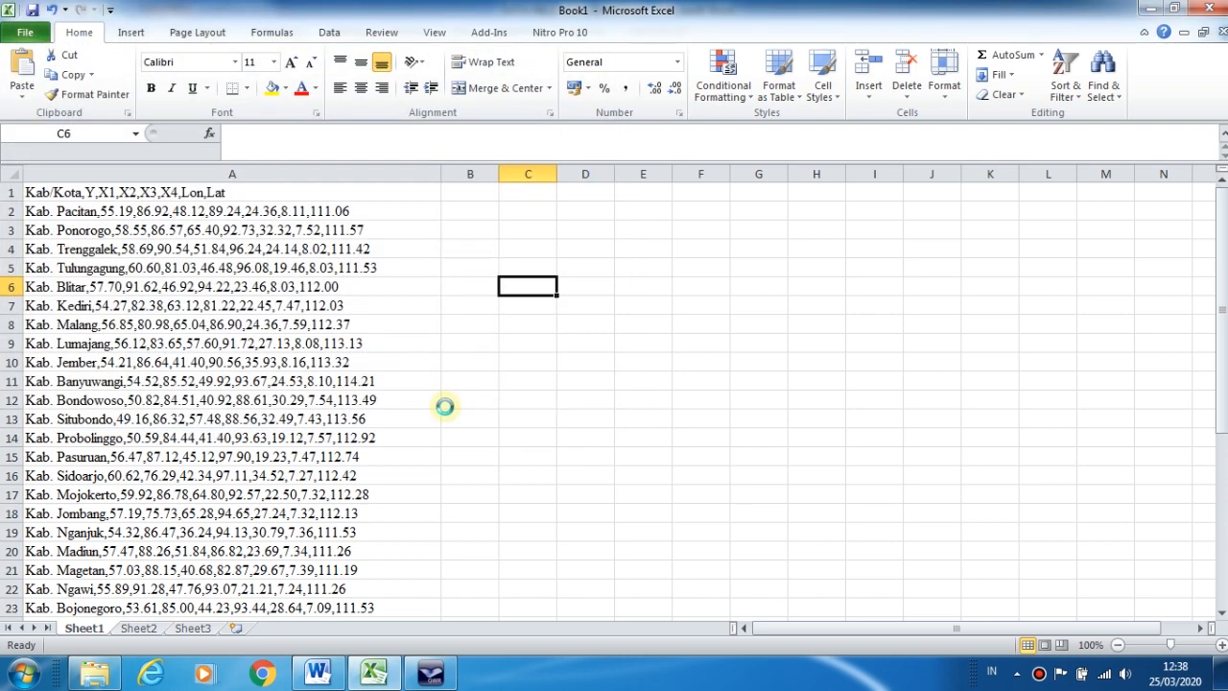
click(583, 380)
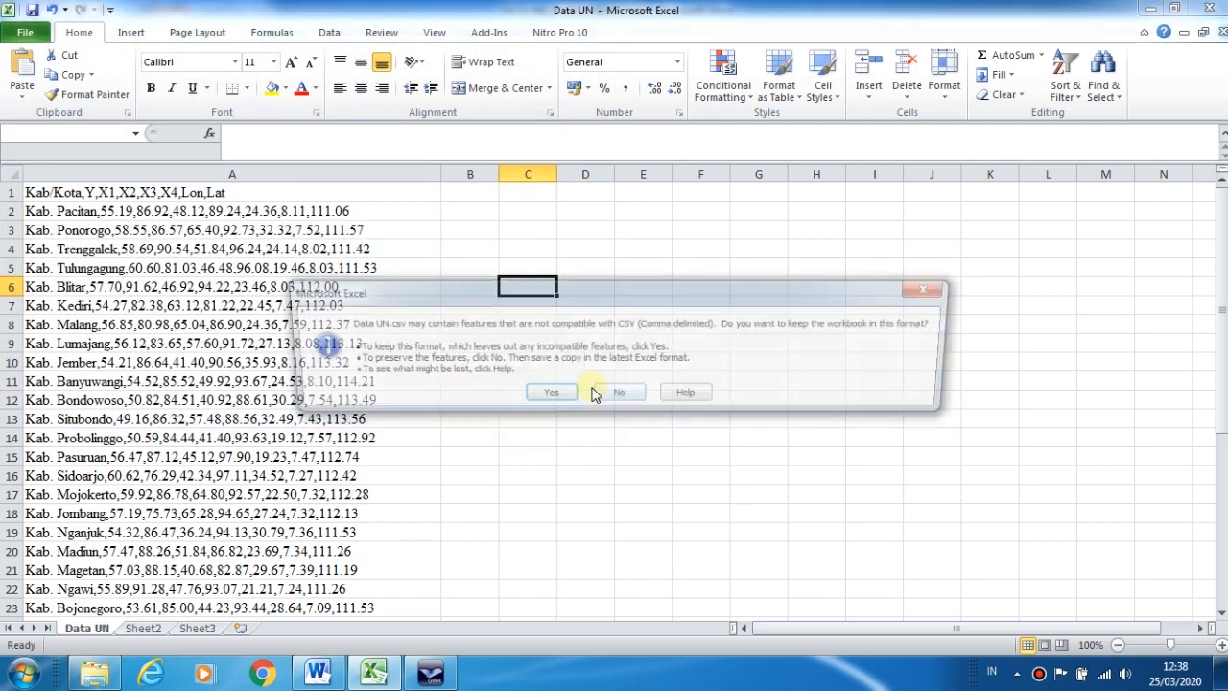
click(551, 389)
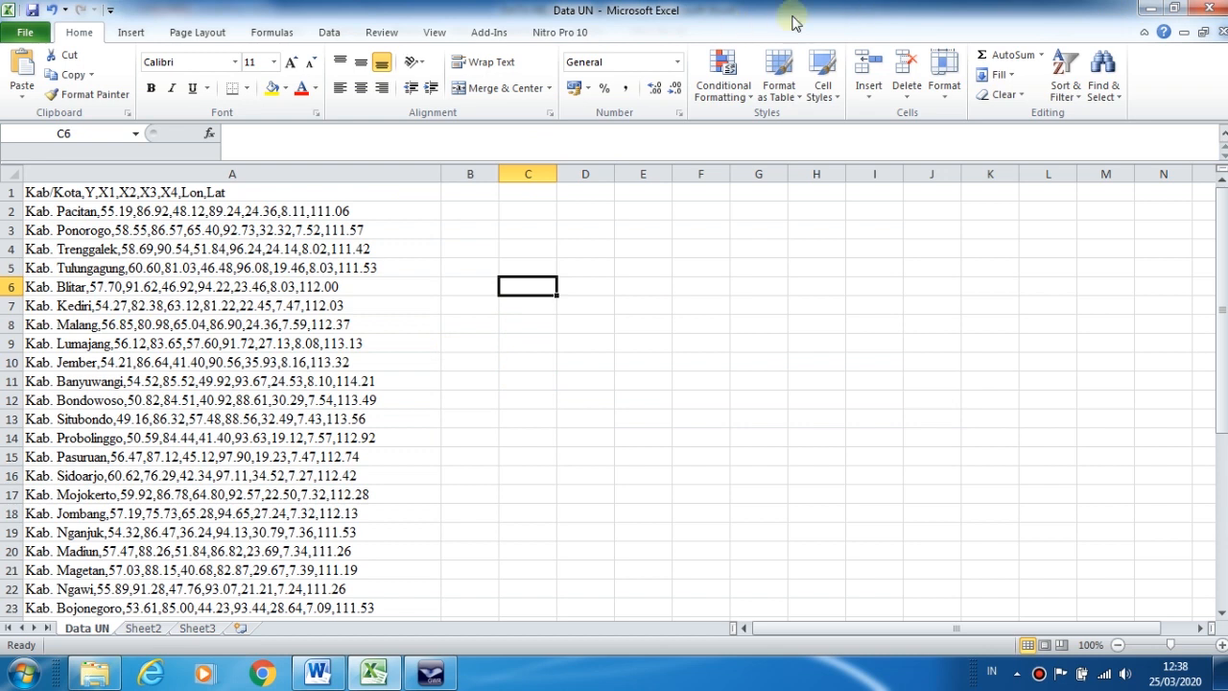
Close Excel without saving further changes and switch back to GWR4.
click(1211, 8)
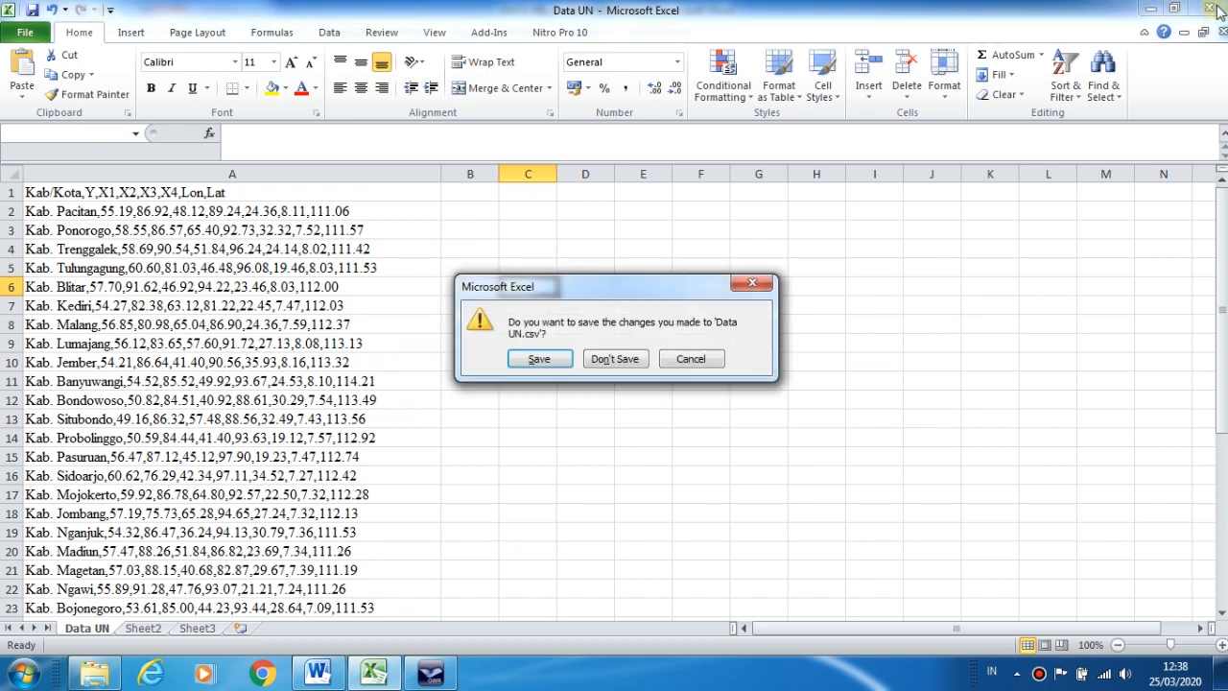
click(614, 358)
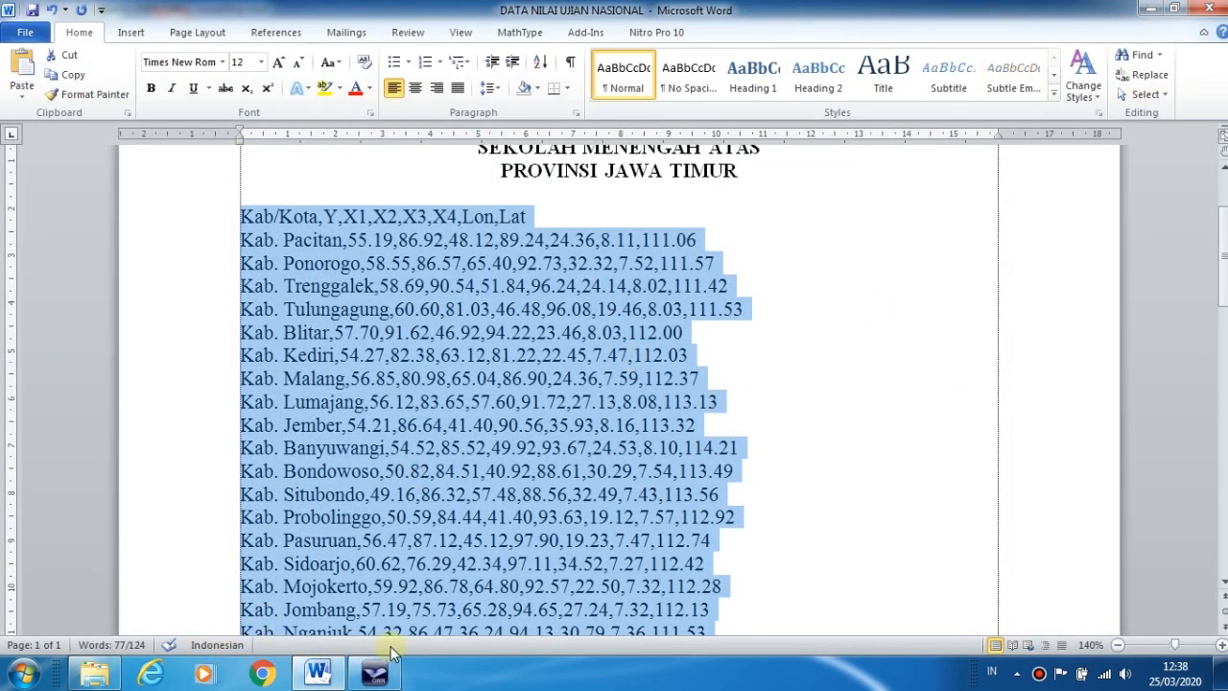
click(374, 675)
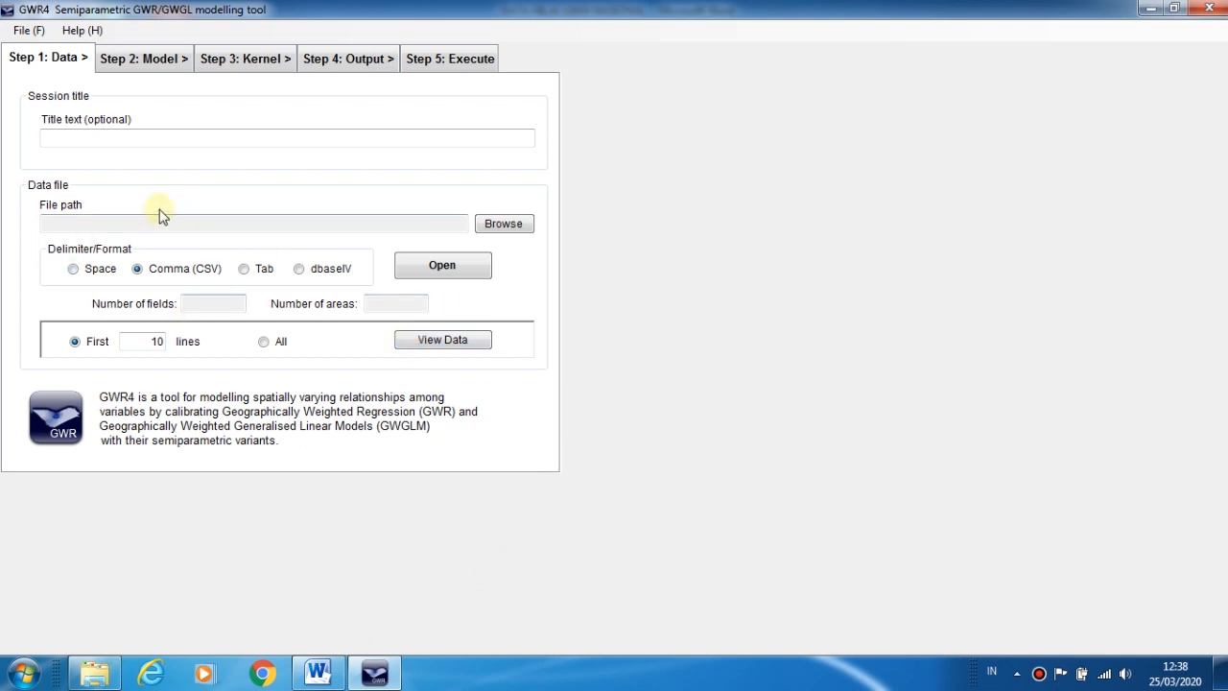
Set the session title to "Analisis Data UN".
click(93, 136)
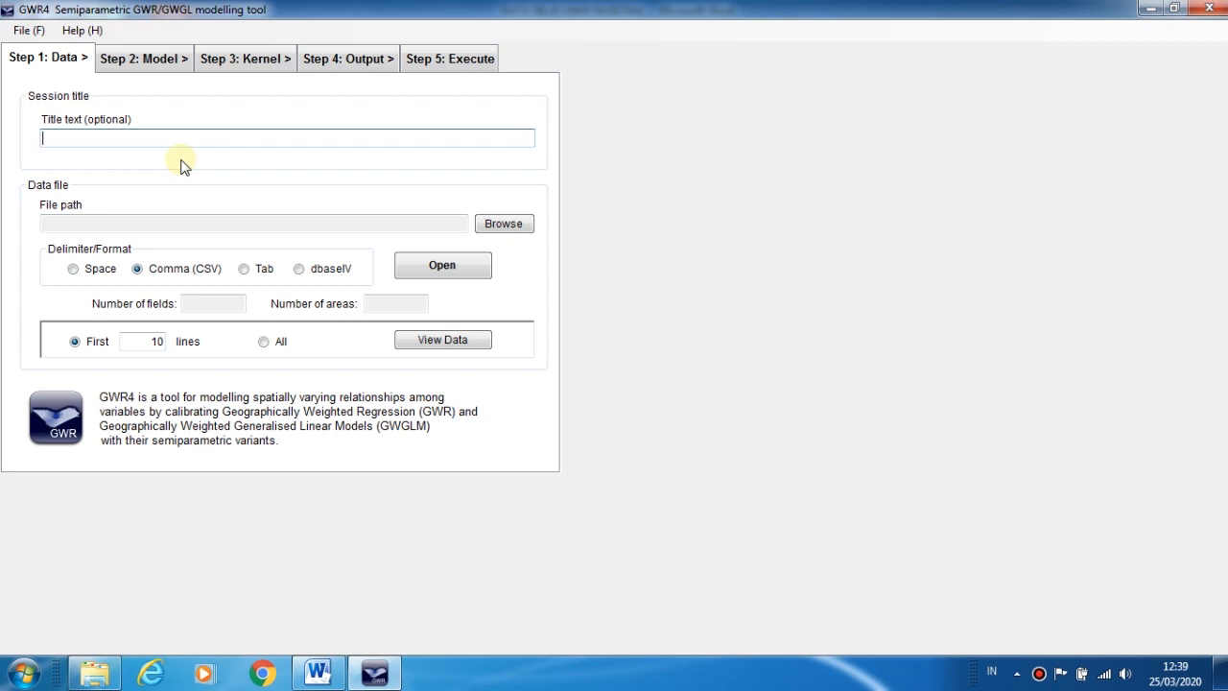
text(D)
key(BackSpace)
key(BackSpace)
key(BackSpace)
key(BackSpace)
key(BackSpace)
key(BackSpace)
text(Analisis Data UN)
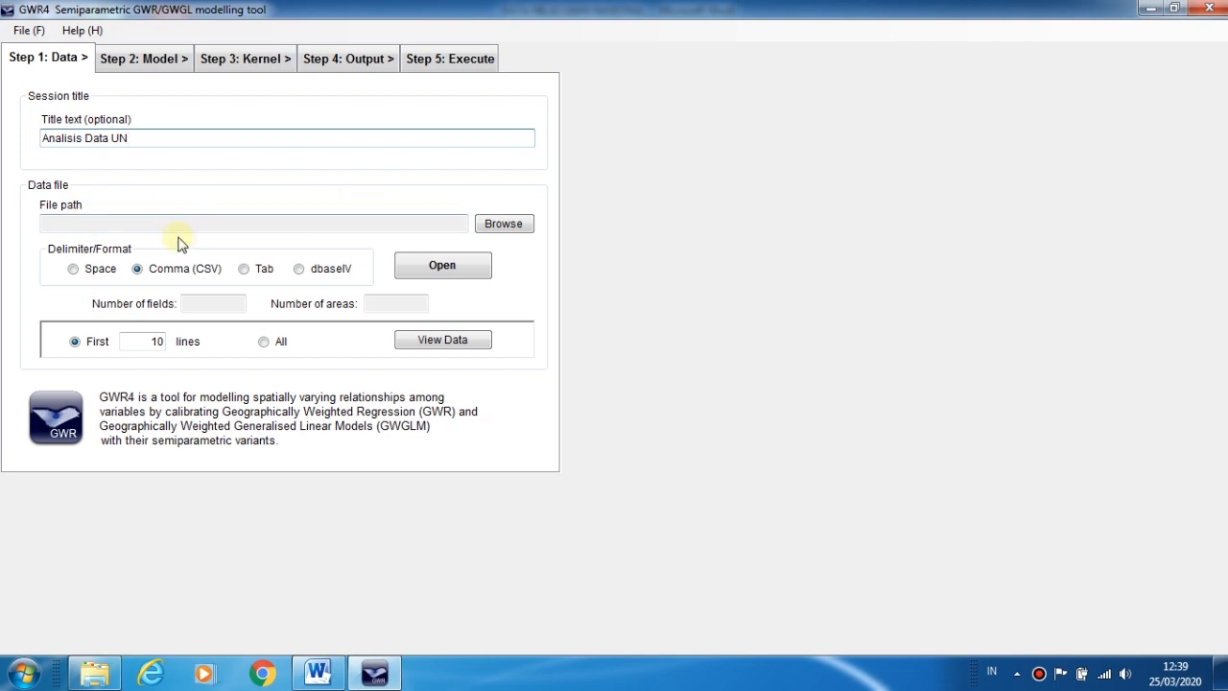
Choose the Data UN file in the GWR folder on drive D as the session's data file.
click(121, 224)
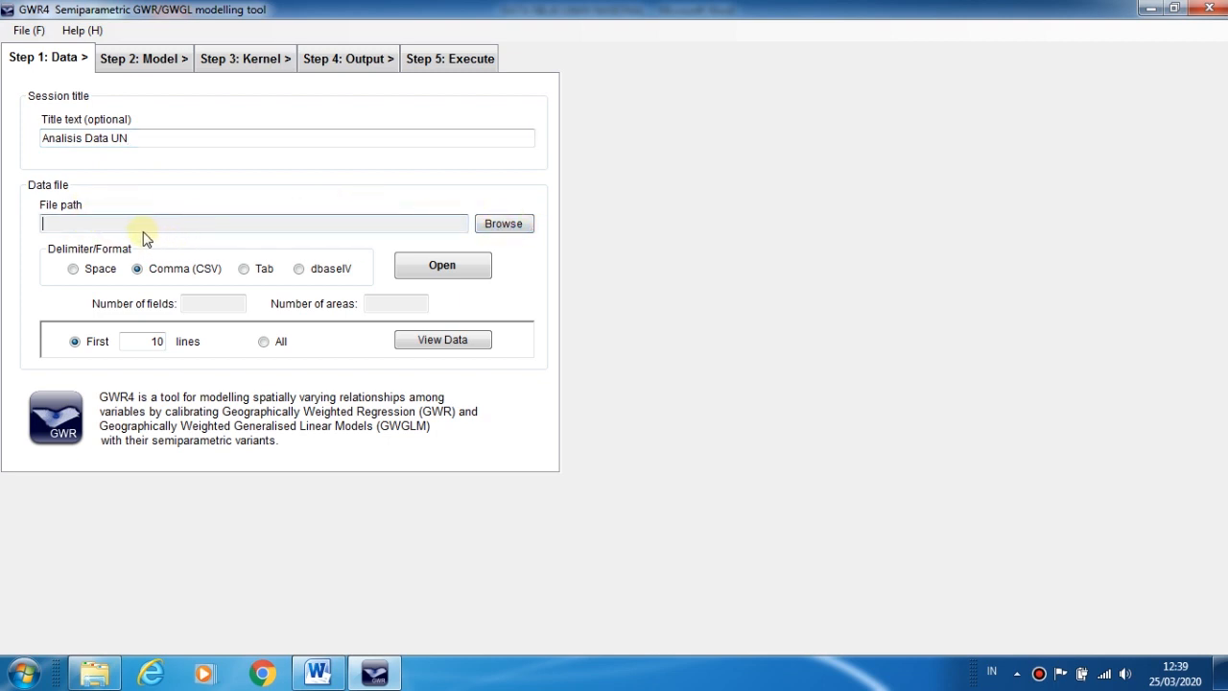
click(514, 223)
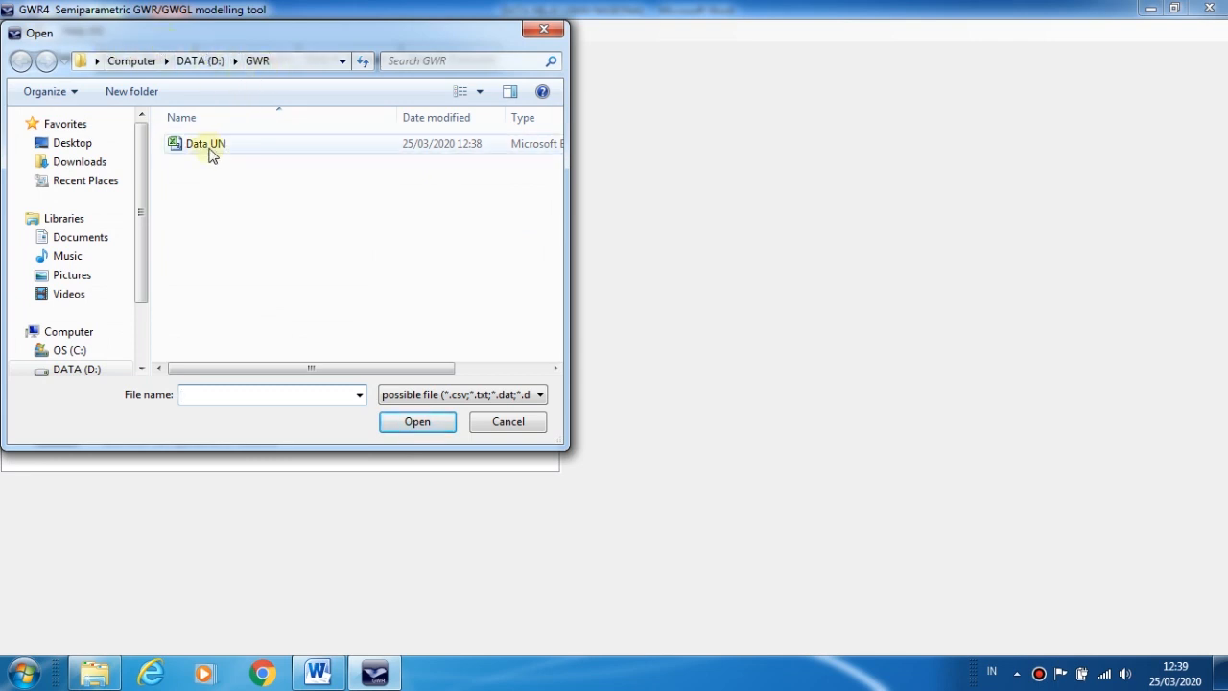
click(212, 156)
click(423, 428)
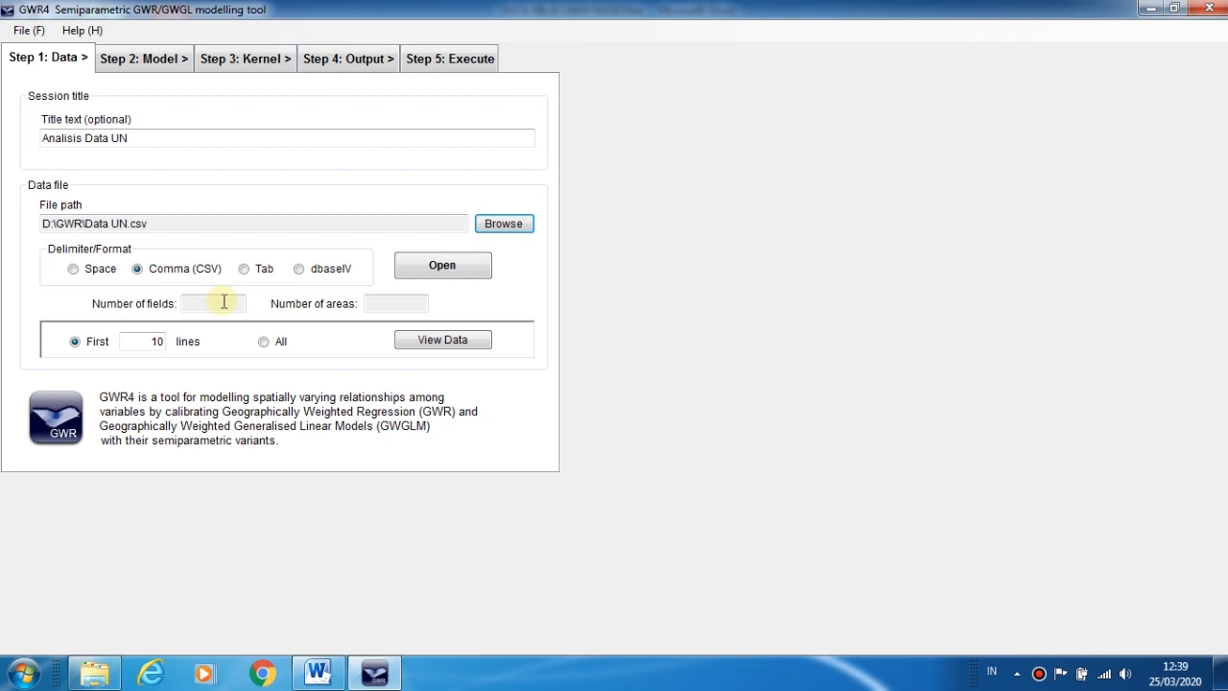
Load the chosen CSV data file, view all of its lines in the data matrix and close that view.
click(383, 306)
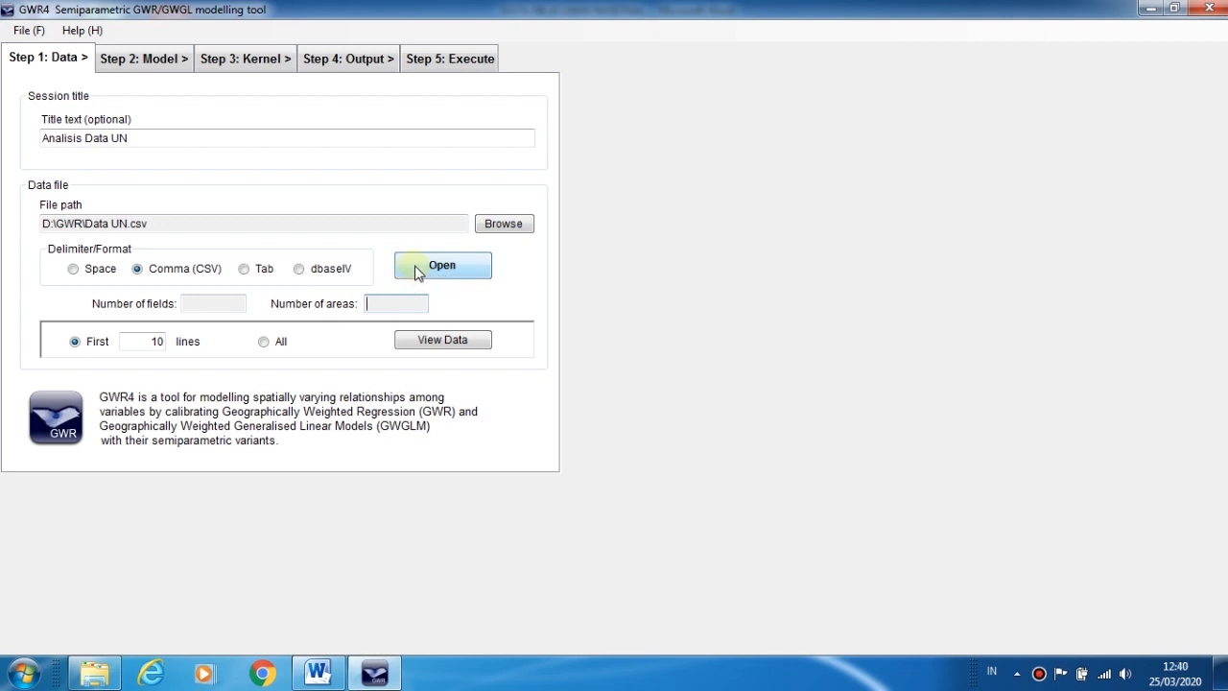
click(416, 272)
click(265, 342)
click(457, 345)
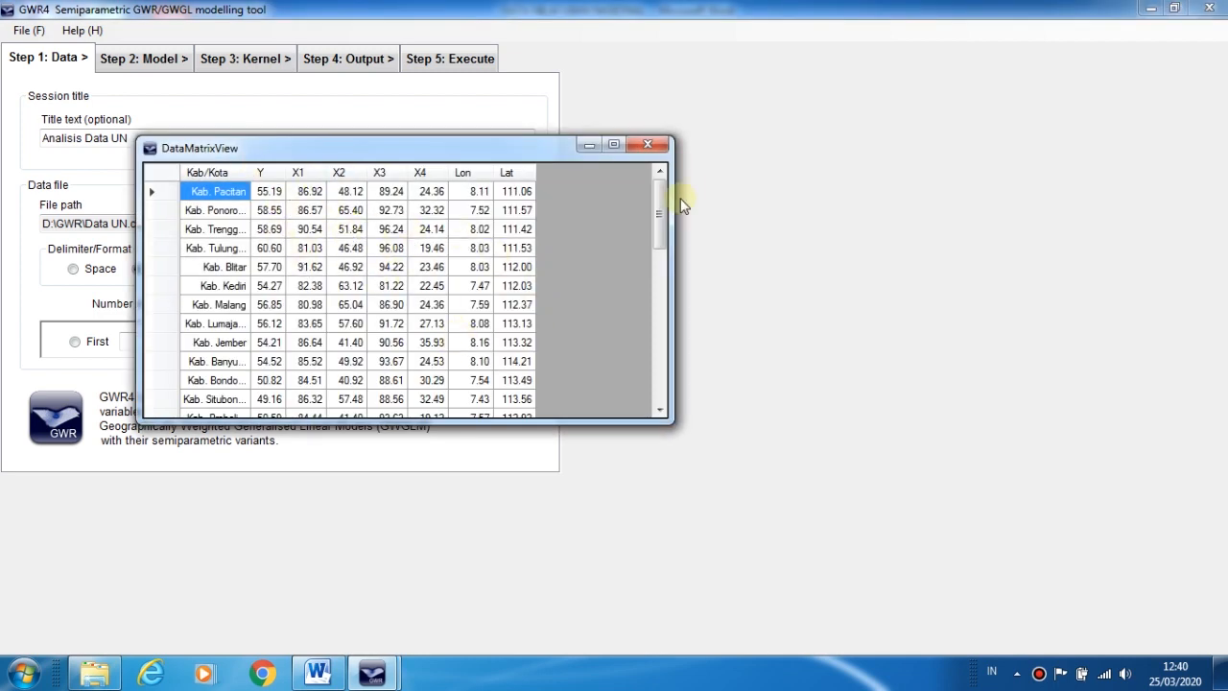
click(645, 147)
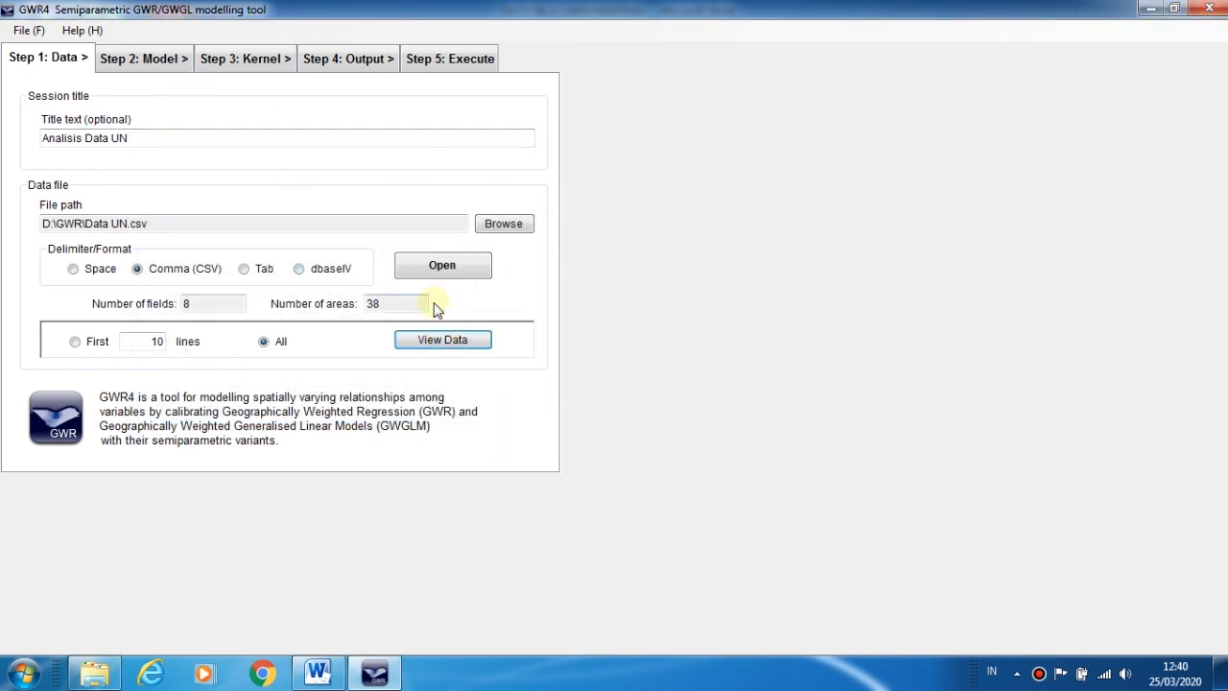
Assign Kab/Kota as the ID key, Lon as X coordinate and Lat as Y coordinate, using spherical coordinates.
click(146, 65)
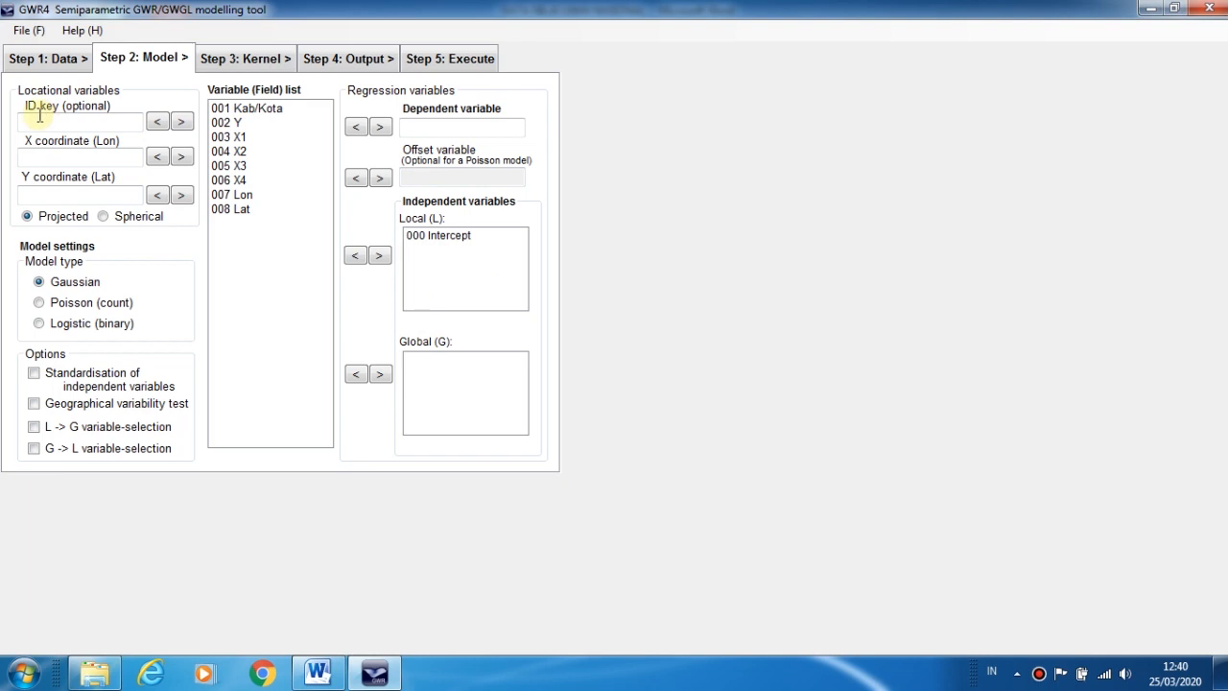
click(259, 109)
click(160, 121)
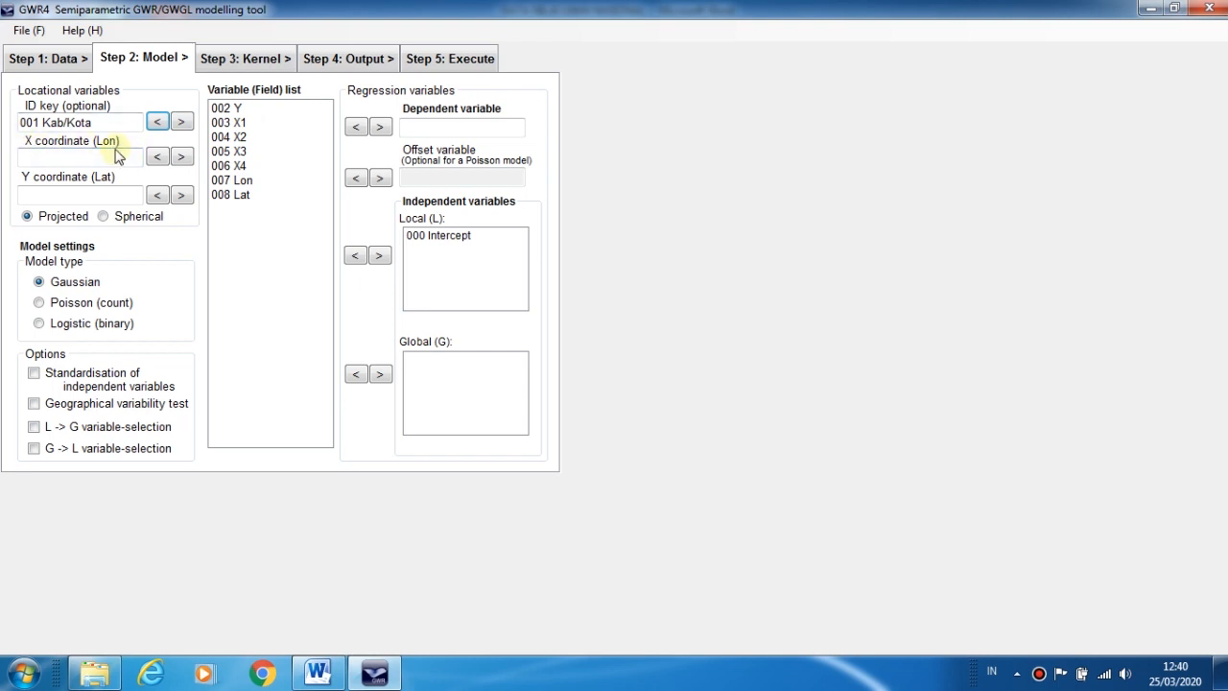
click(241, 181)
click(157, 159)
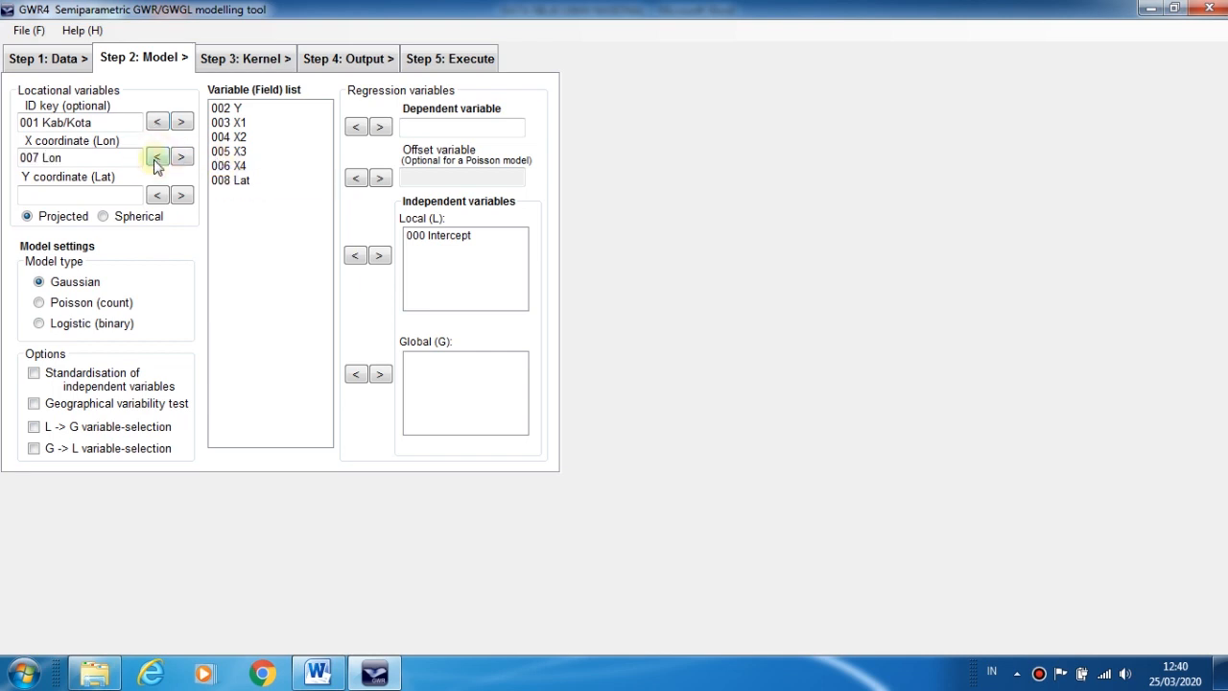
click(229, 182)
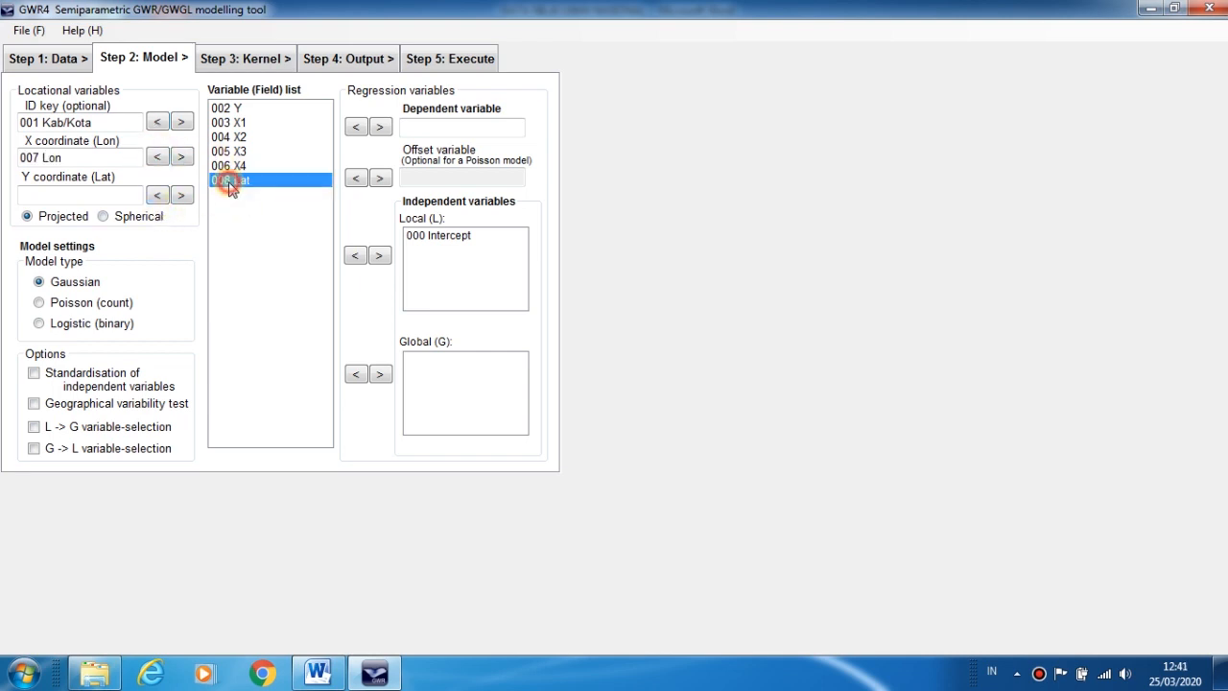
click(158, 198)
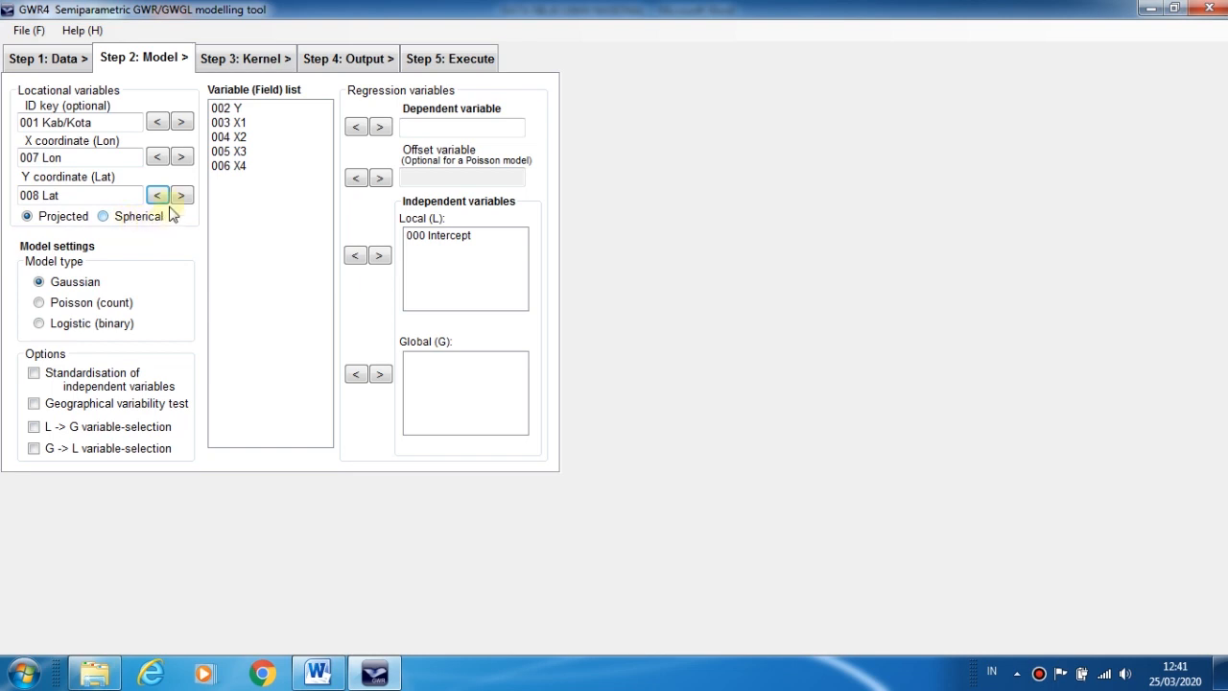
click(103, 217)
Set the model type to Gaussian and enable the geographical variability test.
click(65, 305)
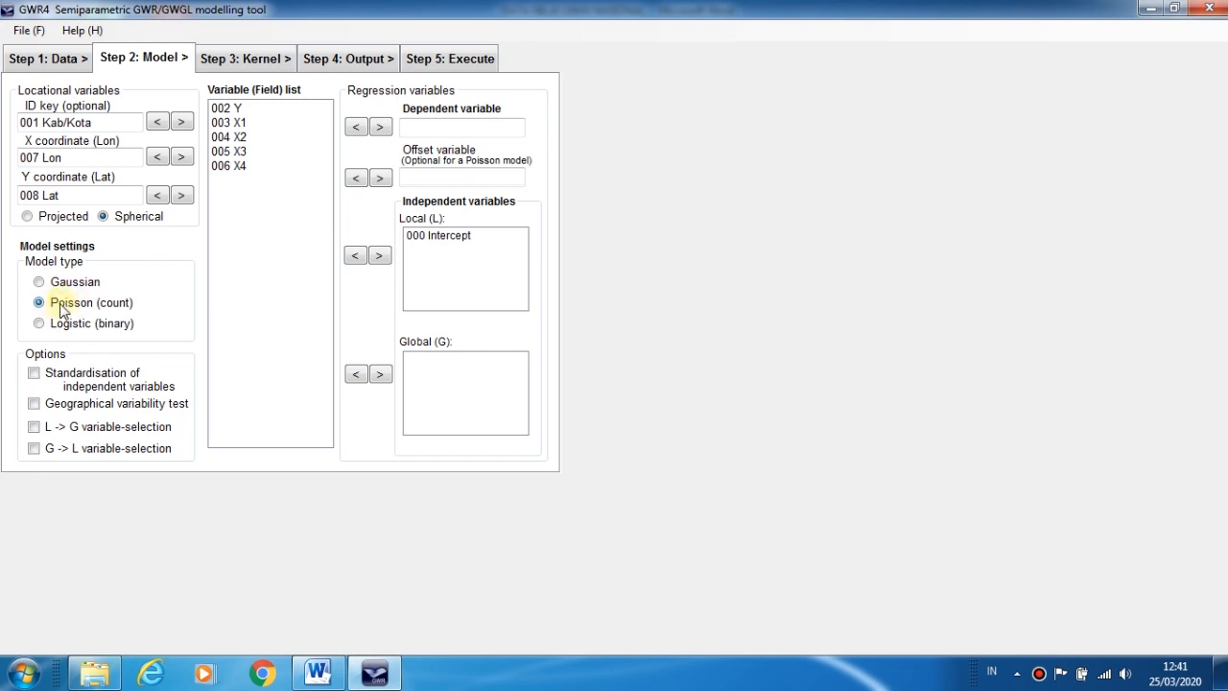
click(59, 284)
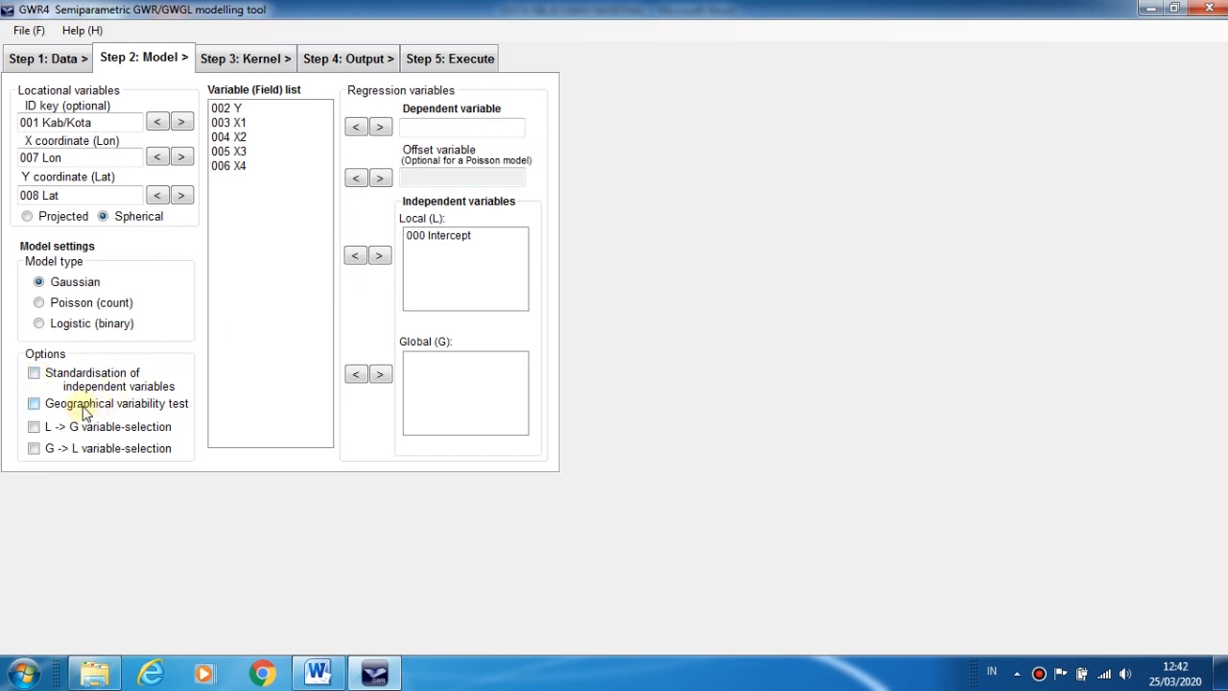
click(34, 404)
Assign Y as the dependent variable and X1, X2, X3 and X4 as local independent variables.
click(451, 125)
click(228, 109)
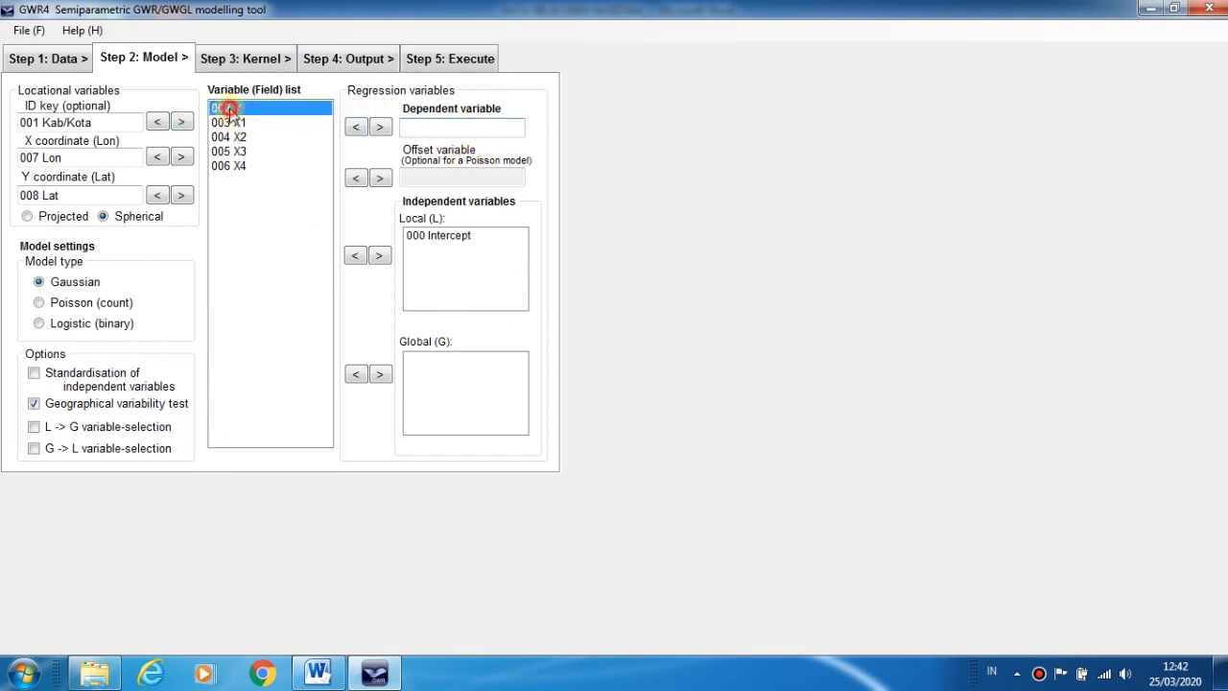
click(378, 127)
drag(260, 109, 274, 161)
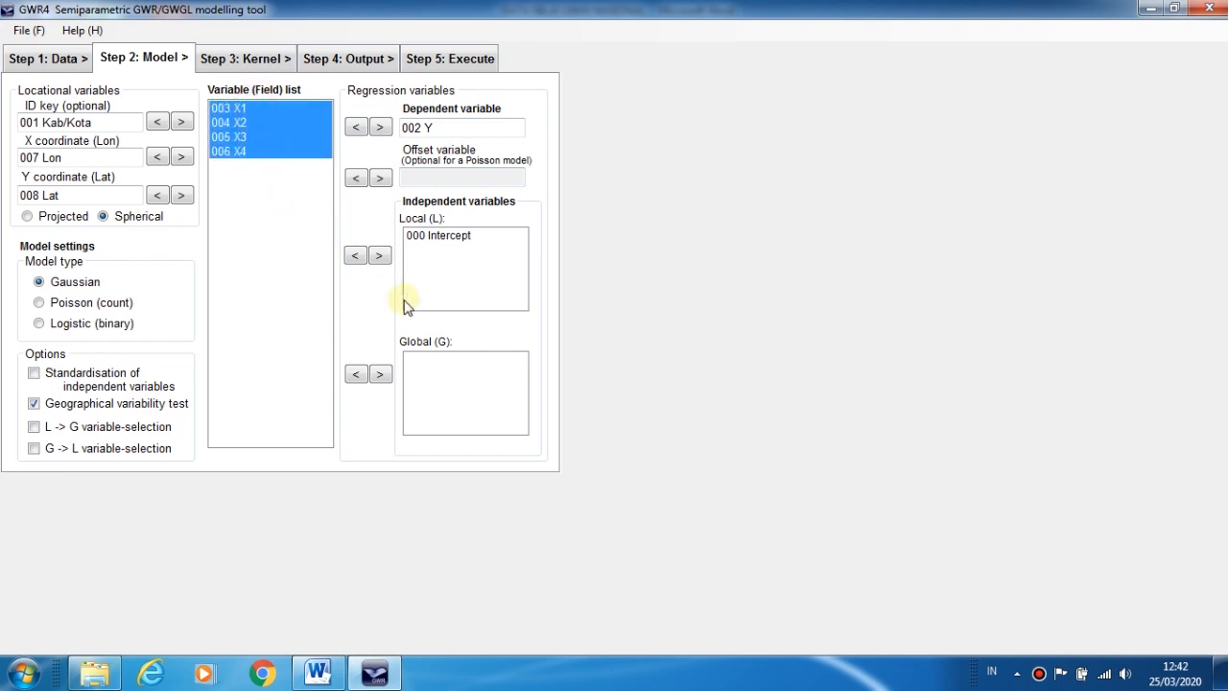
click(379, 255)
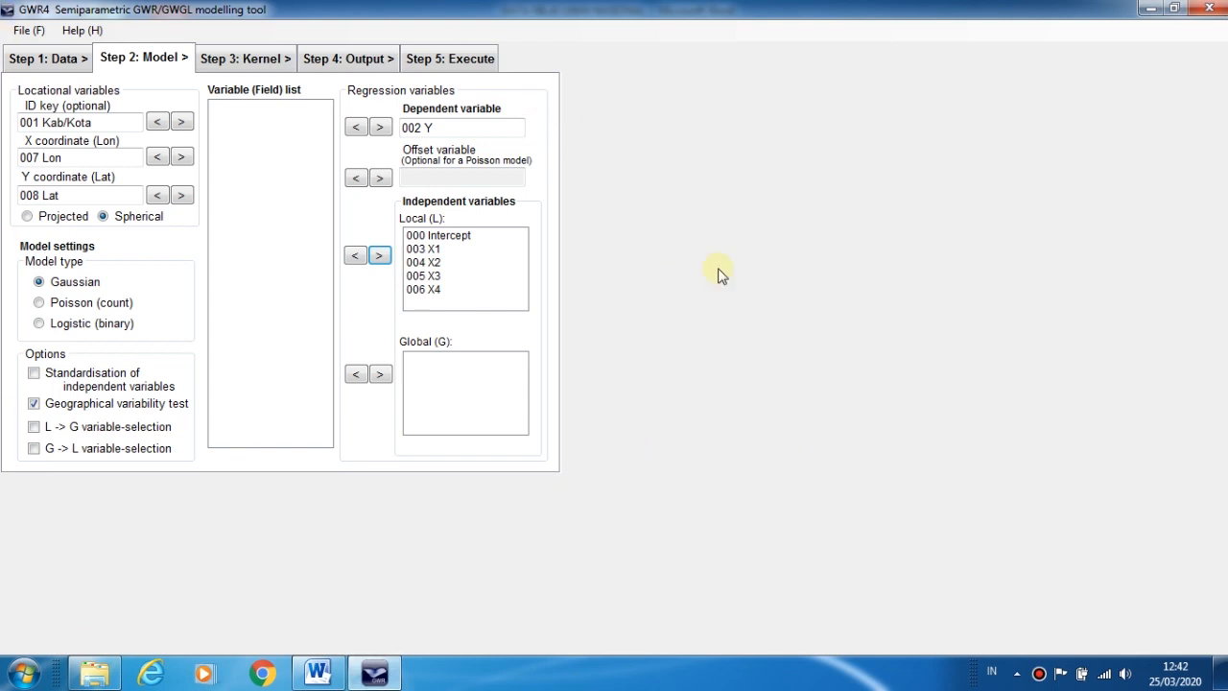
Set the kernel type to Fixed Gaussian (distance).
click(251, 61)
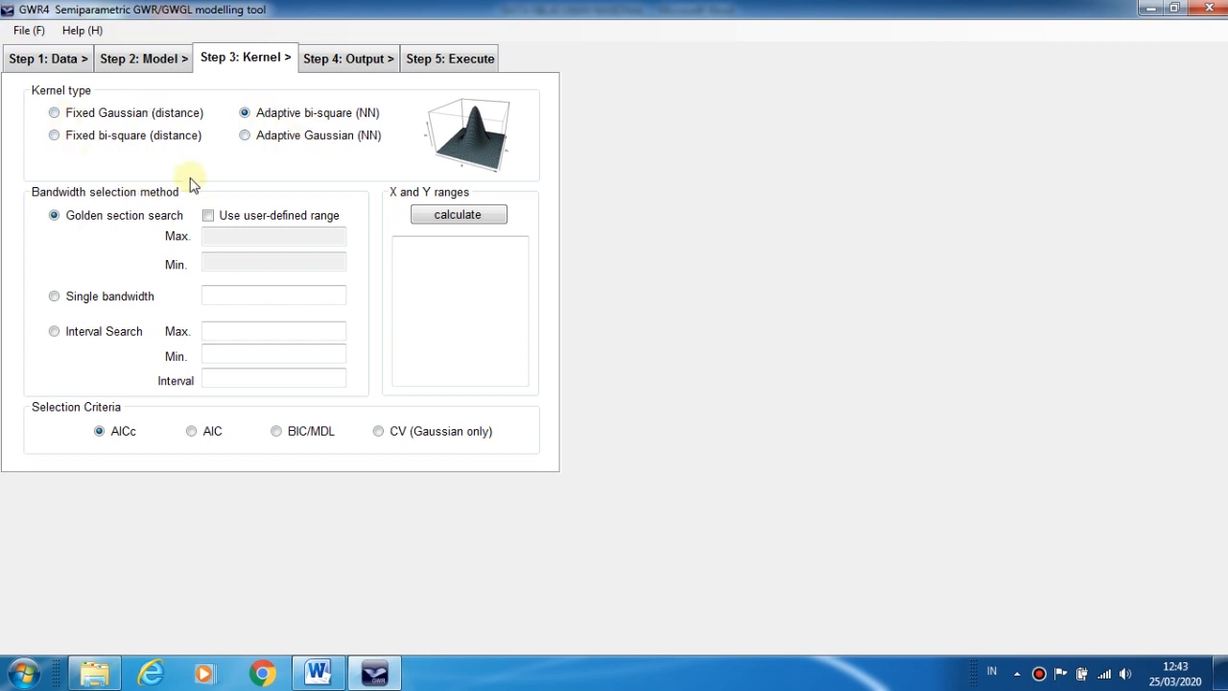
click(257, 140)
click(73, 113)
Try the single bandwidth and interval search methods, giving the interval search maximum 100, minimum 1 and interval 10.
click(54, 295)
click(228, 300)
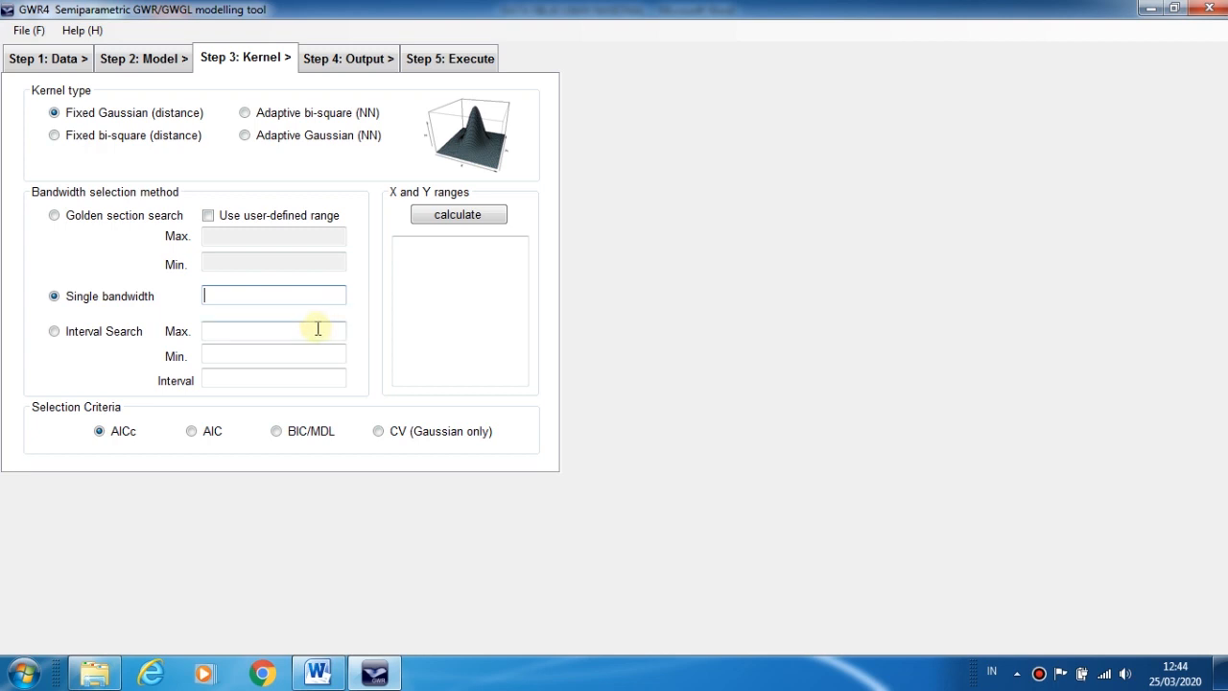
click(54, 331)
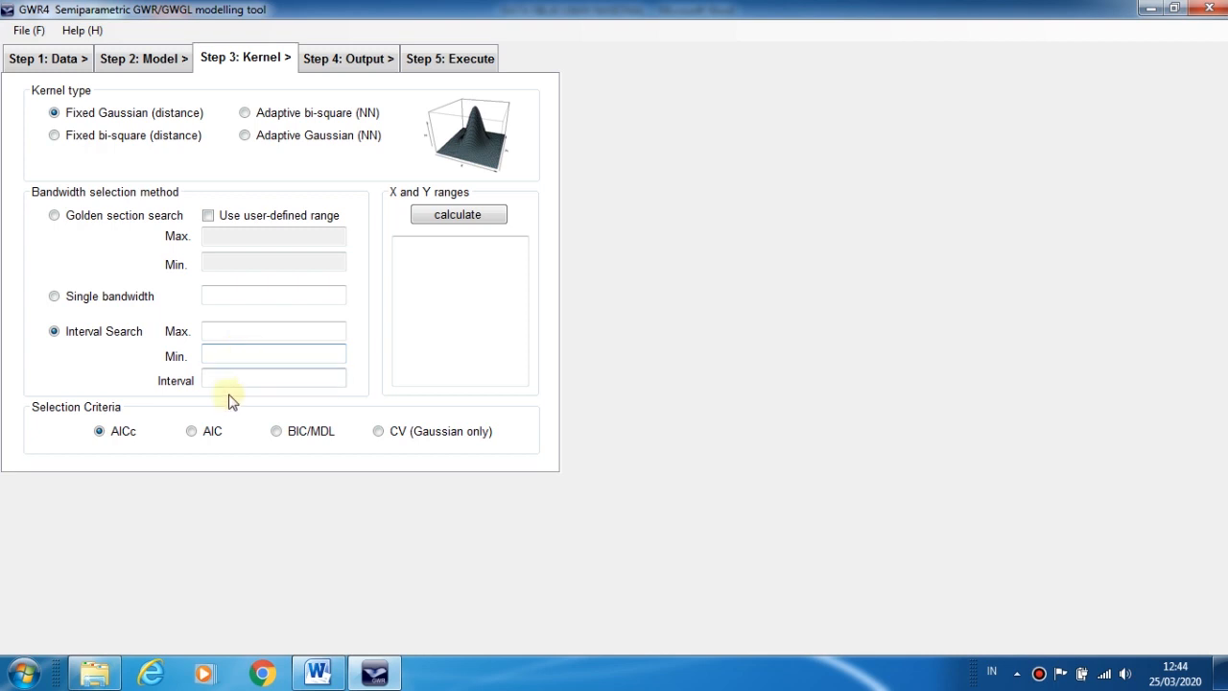
click(220, 355)
text(1)
click(218, 331)
text(100)
click(212, 376)
text(1)
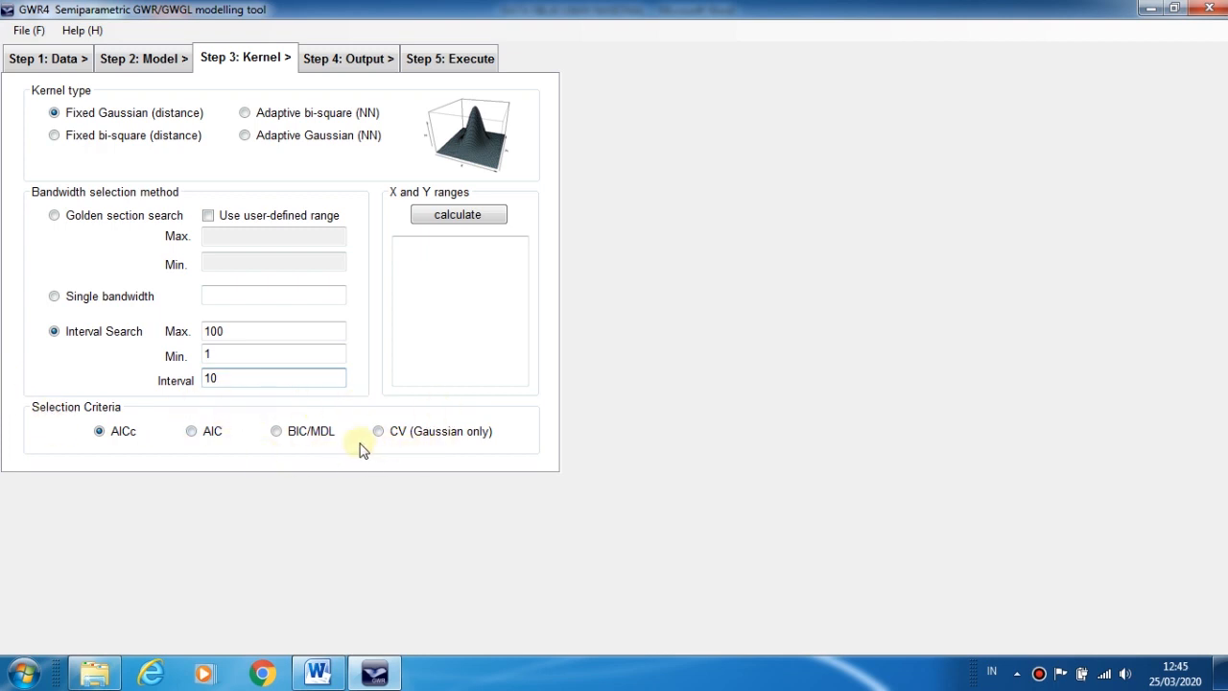
text(0)
Use golden section search with a user-defined range of maximum 30 and minimum 1, with CV as selection criterion.
click(55, 217)
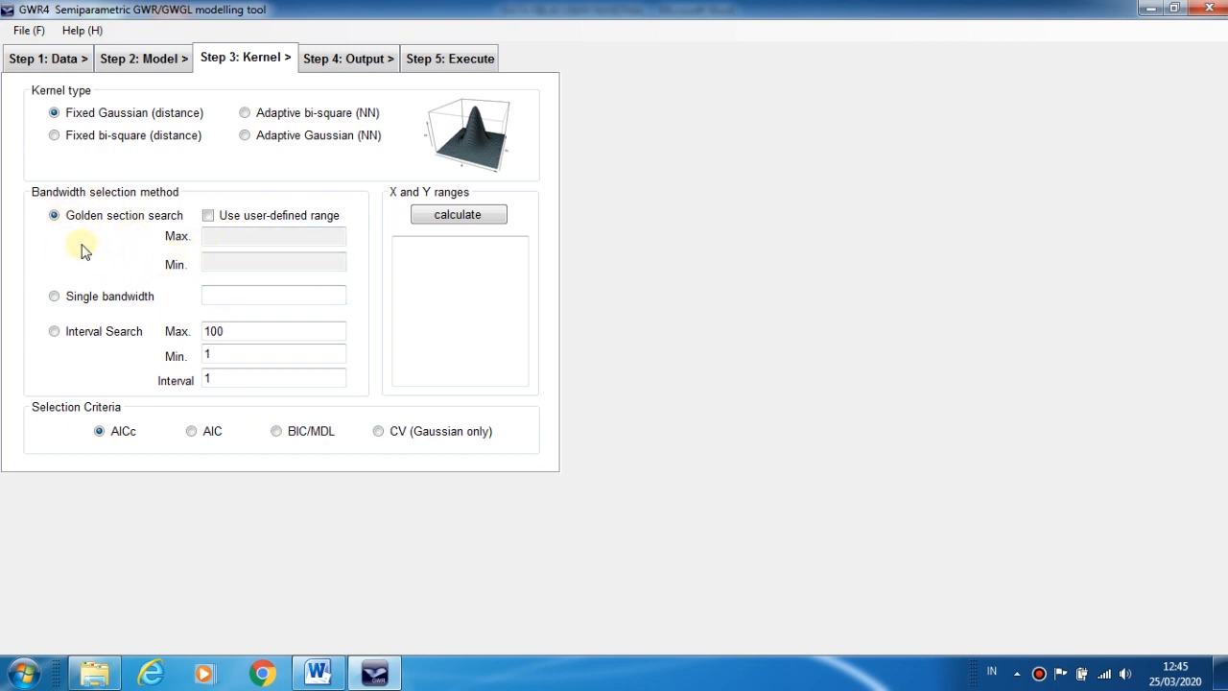
click(208, 215)
click(230, 269)
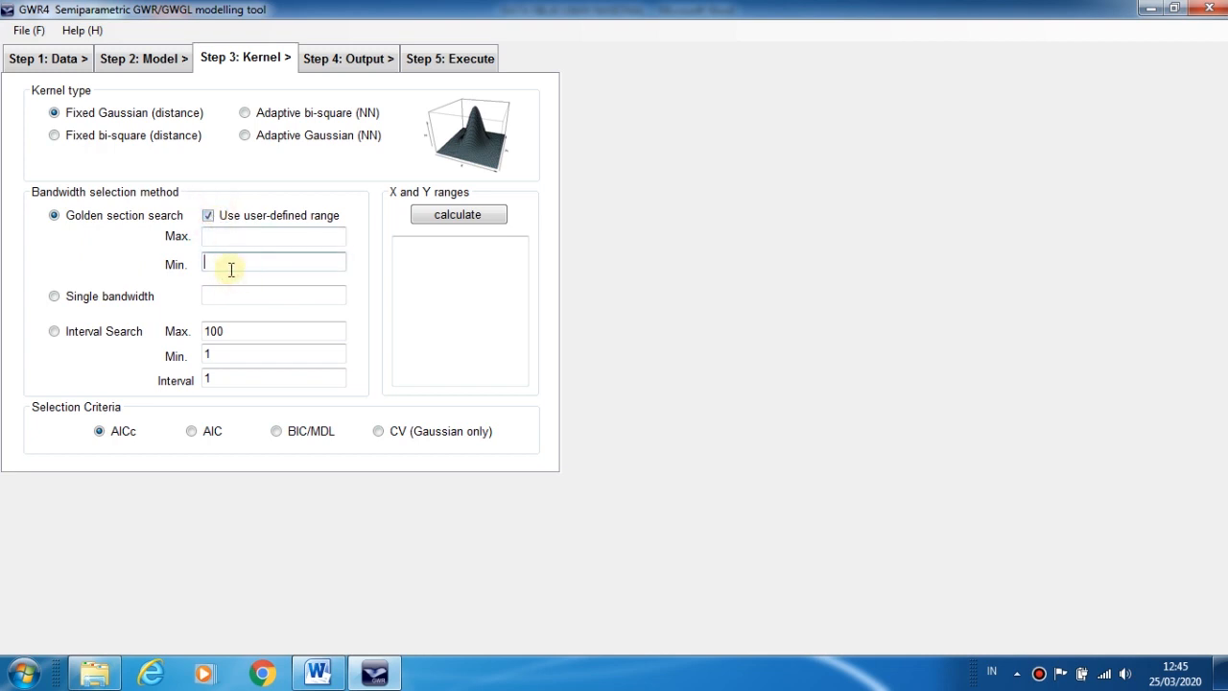
click(230, 242)
text(30)
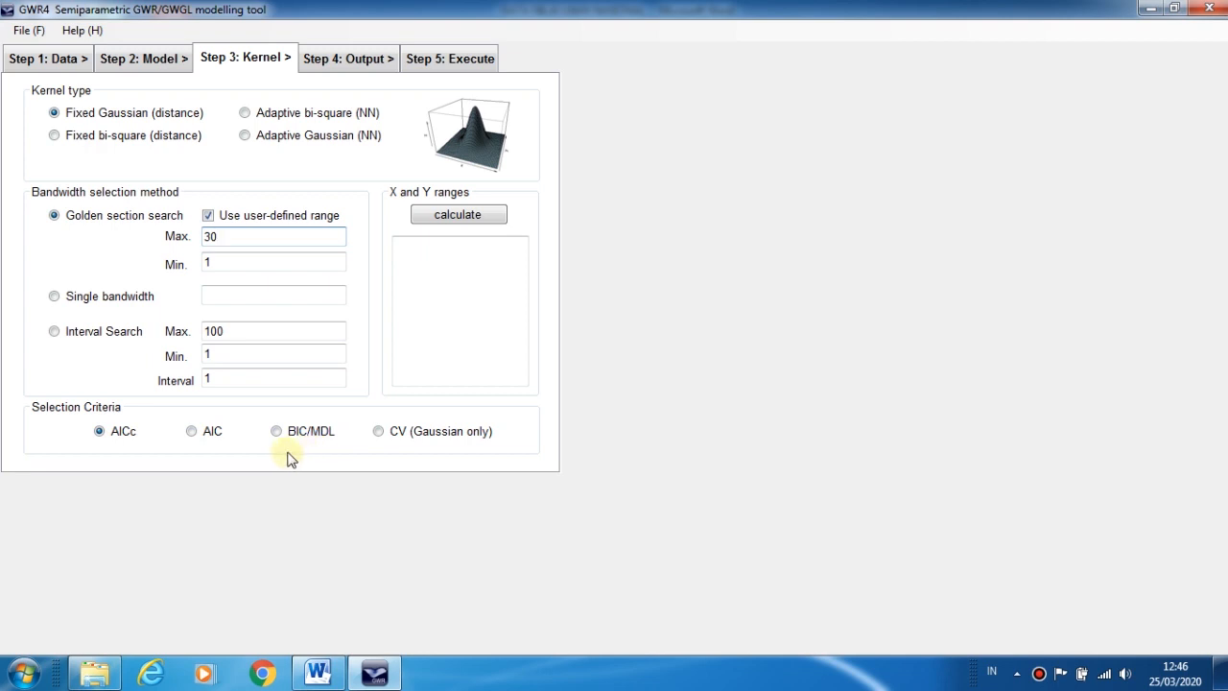
click(382, 436)
Save the session control file as "Hasil UN" in the GWR folder on drive D.
click(357, 64)
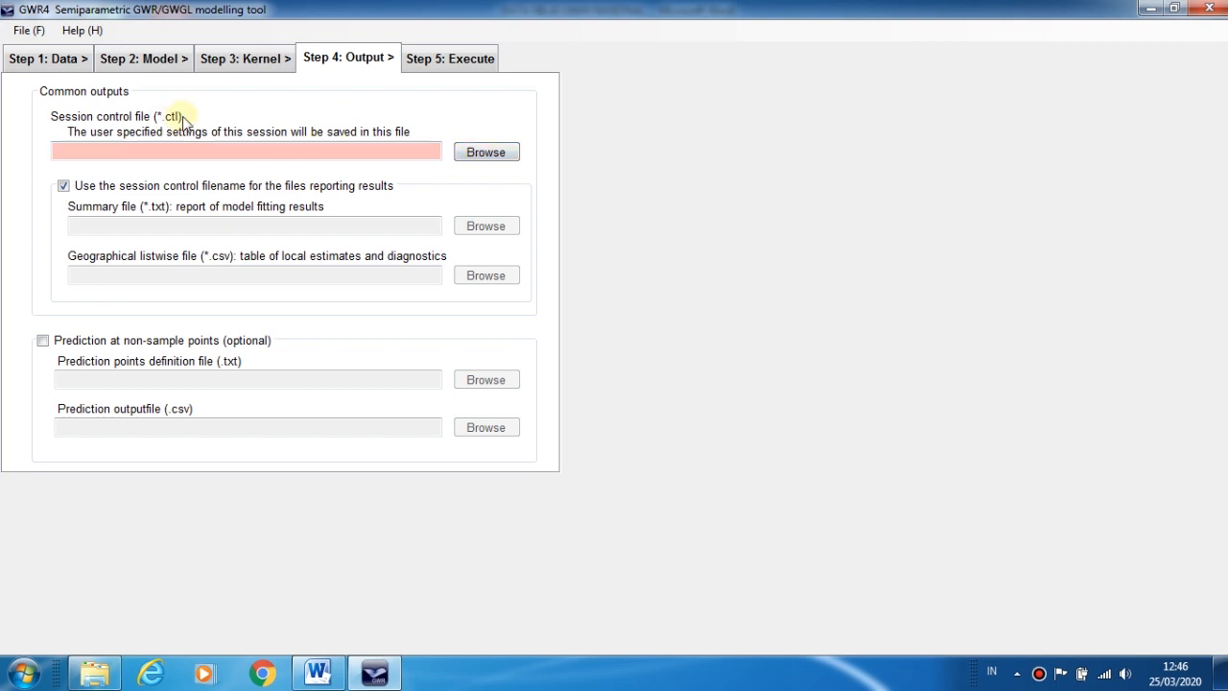
click(482, 159)
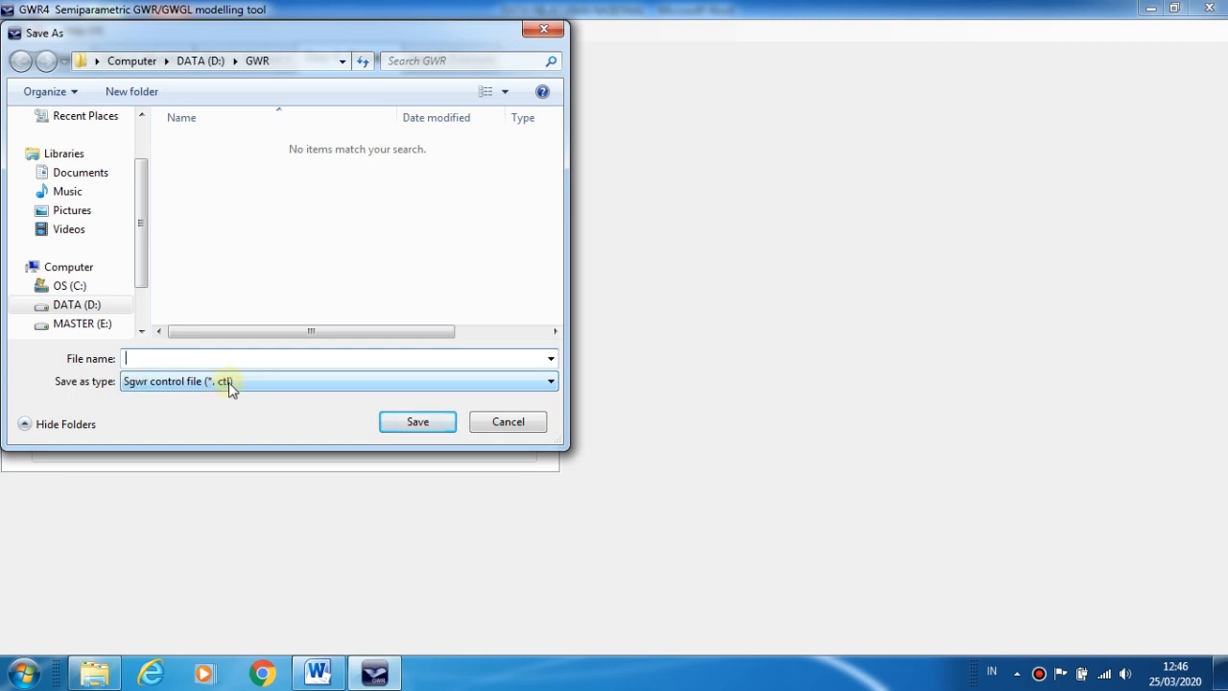
click(182, 361)
text(Hasil UN)
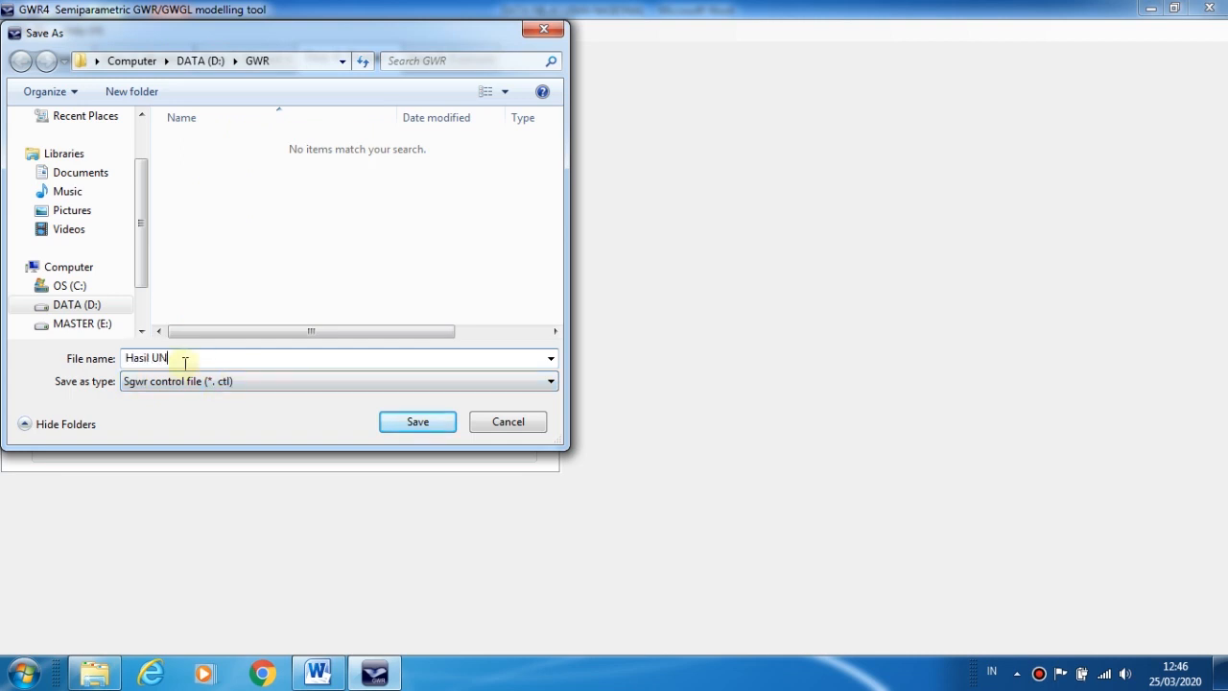
click(414, 422)
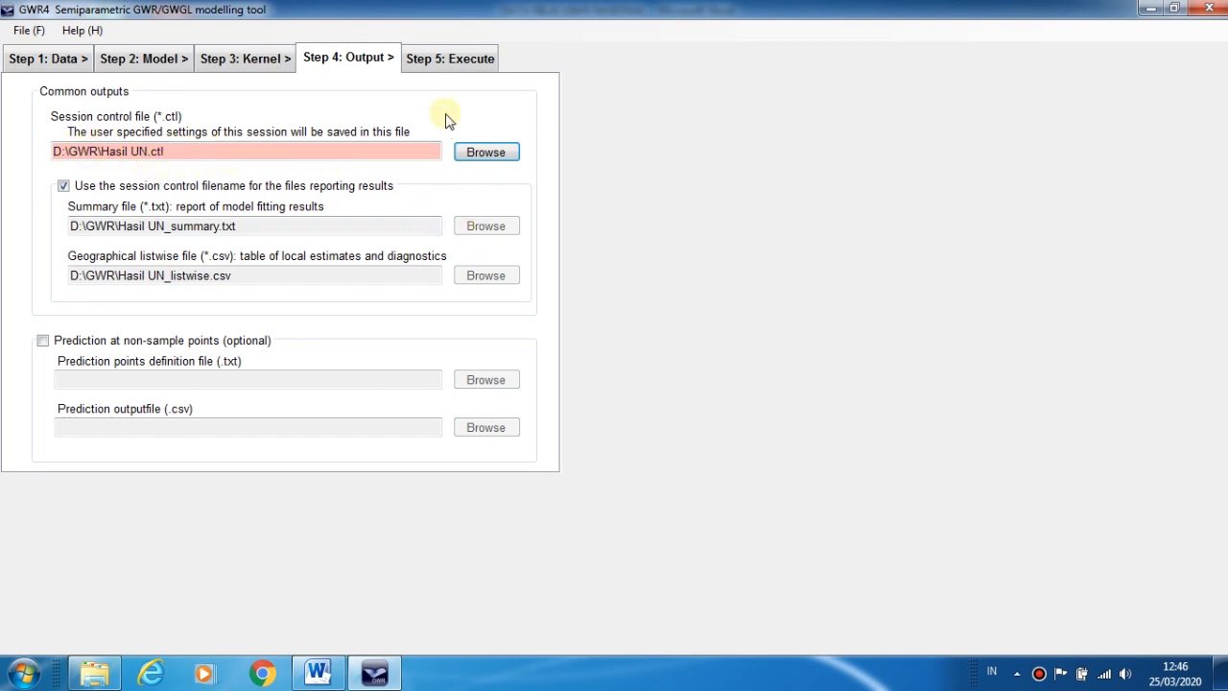
Execute the session and examine the program header at the start of the results report.
click(439, 59)
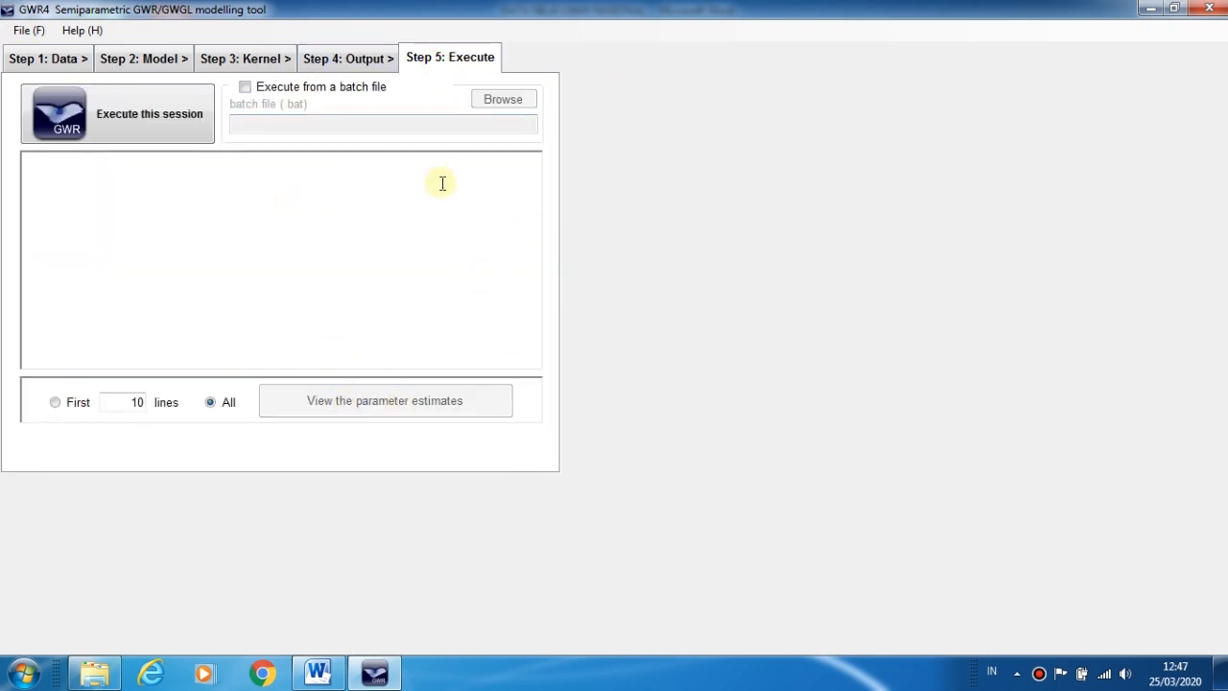
click(131, 115)
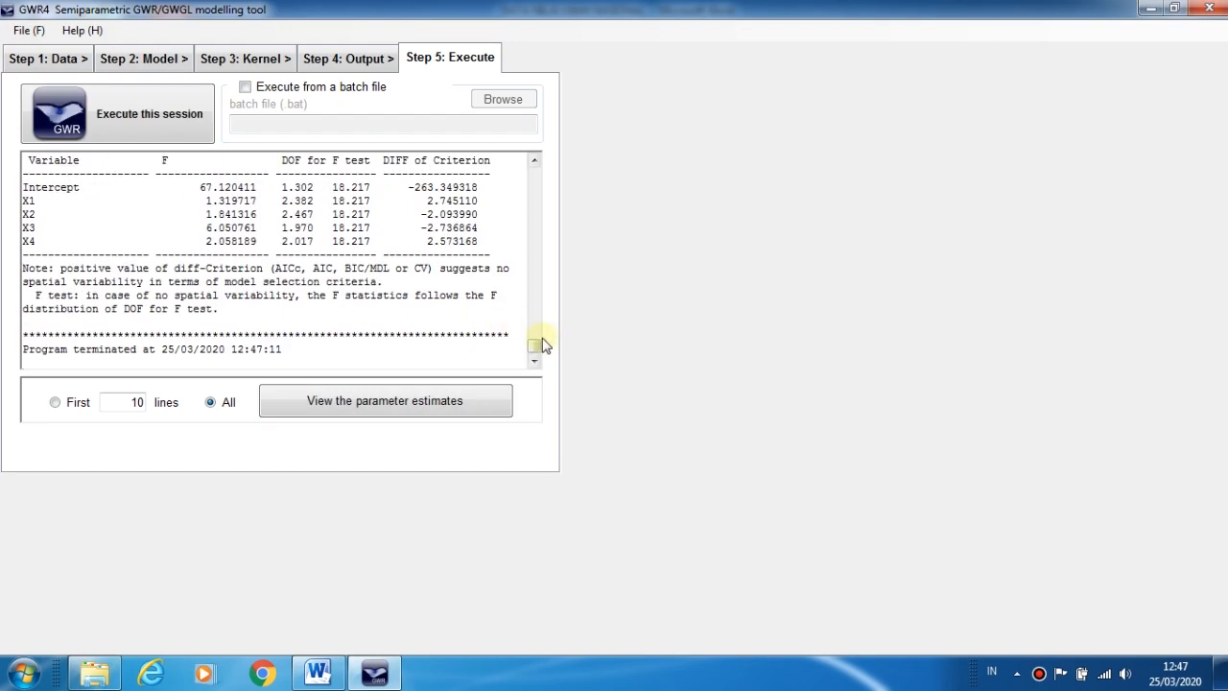
drag(534, 350, 529, 169)
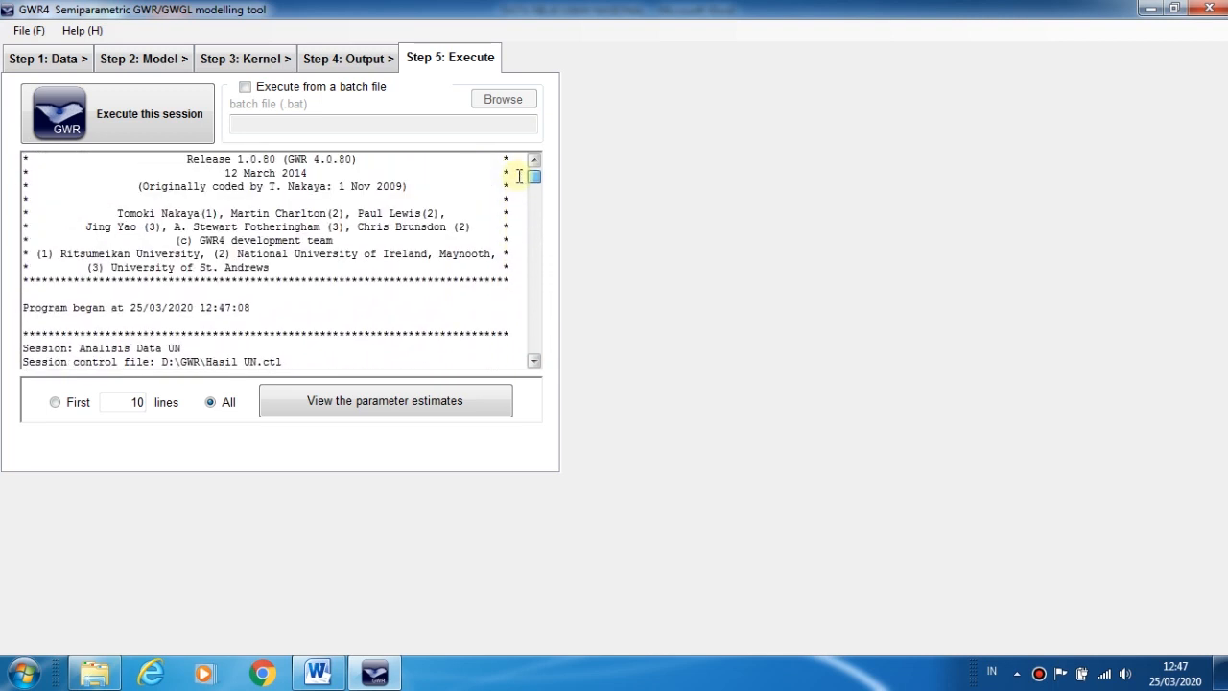
scroll(309, 213, up, 1)
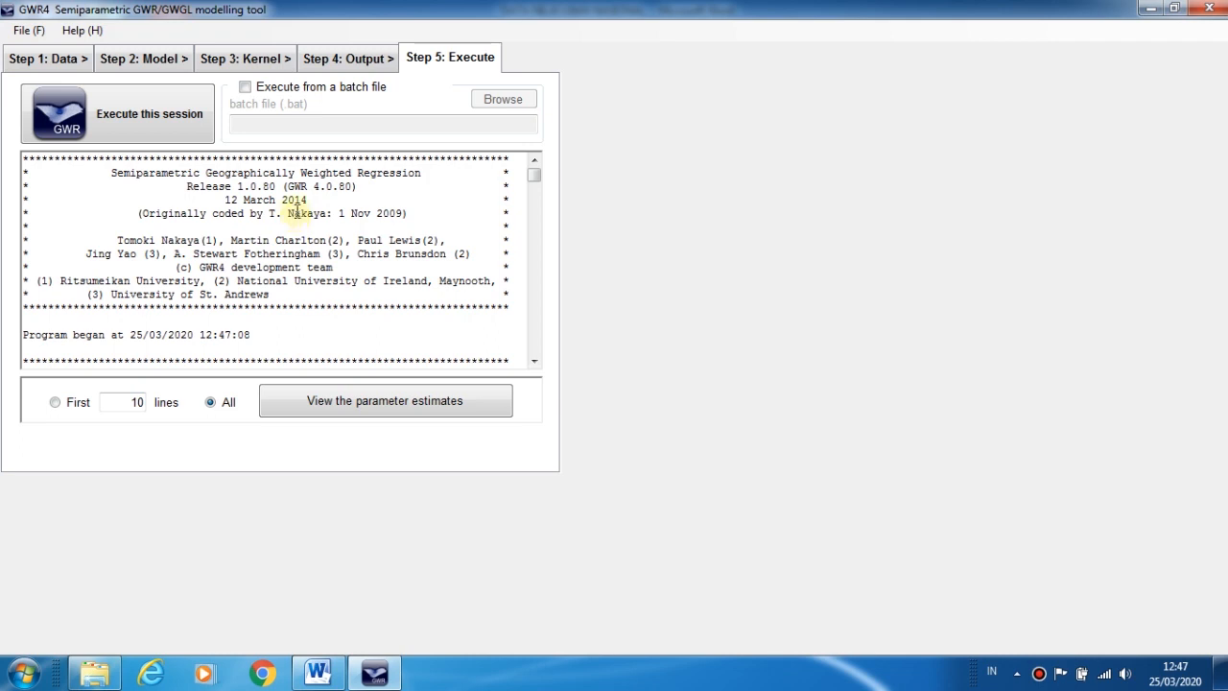
scroll(296, 205, down, 1)
scroll(295, 206, up, 1)
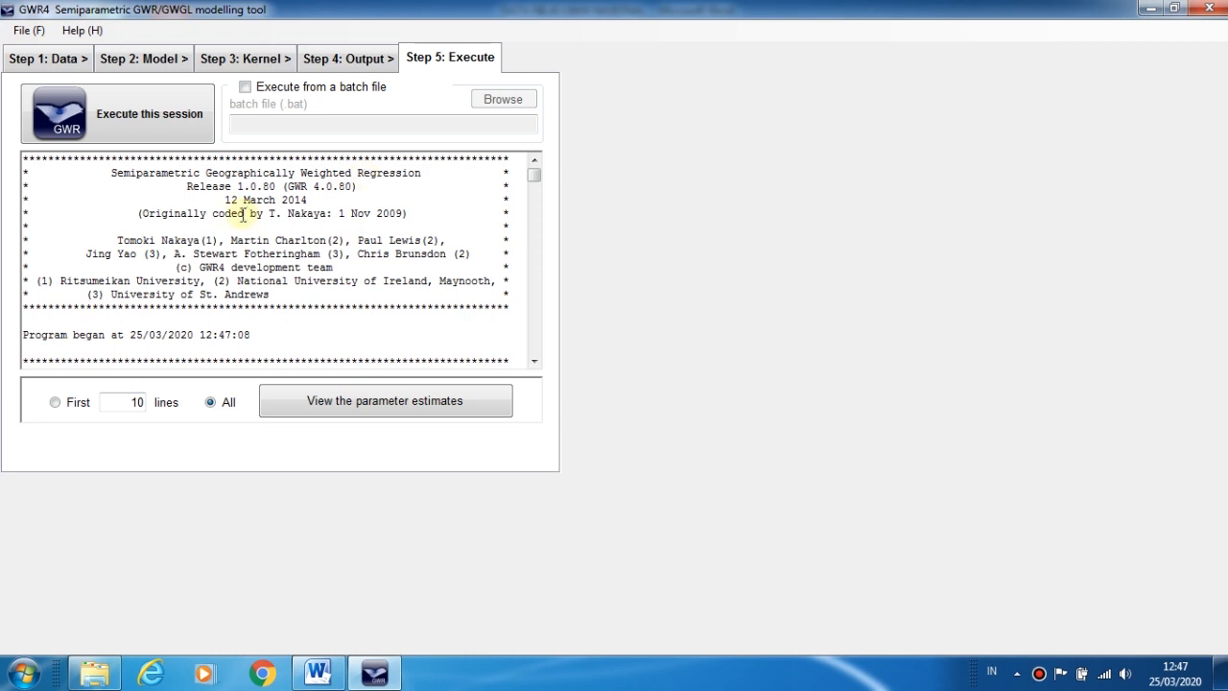
drag(111, 172, 437, 235)
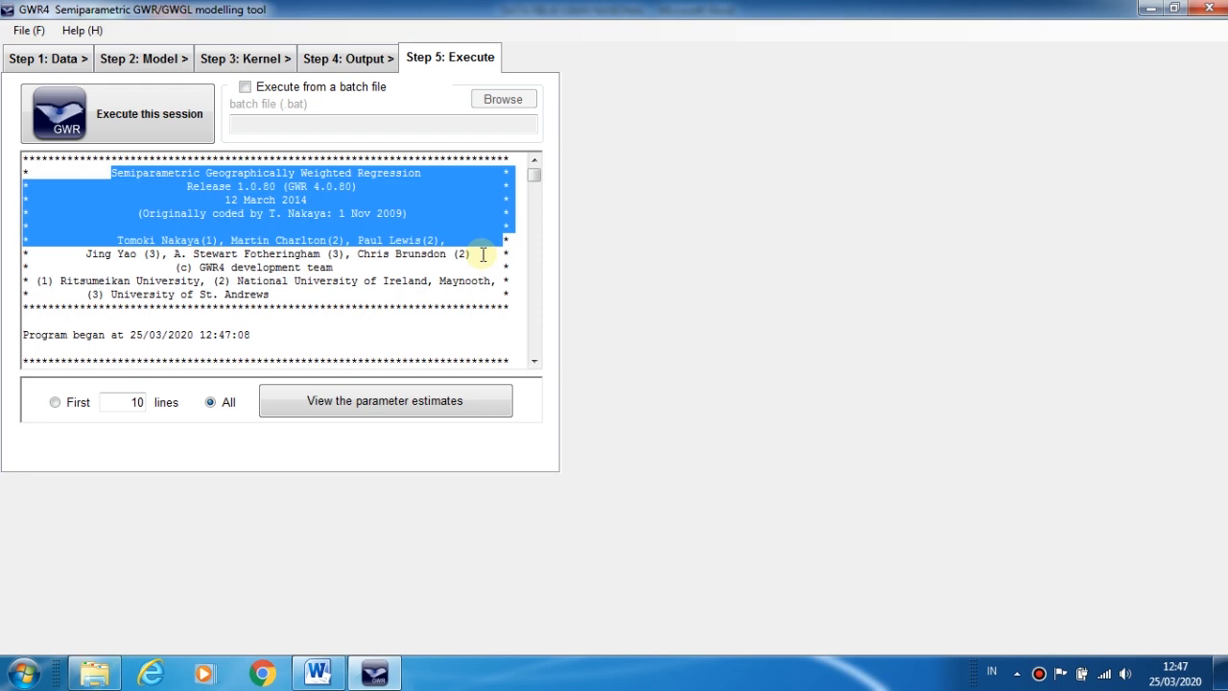
Review the session details, model settings, modelling options and variable settings in the results report.
scroll(355, 254, down, 2)
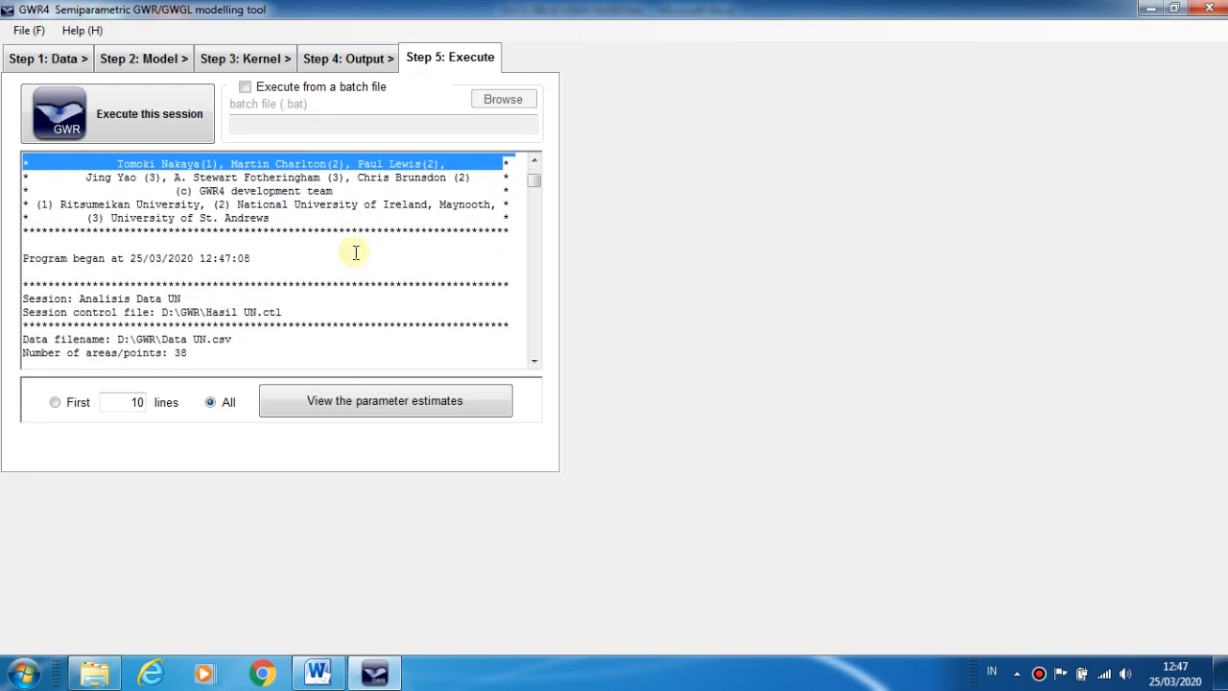
scroll(355, 254, down, 5)
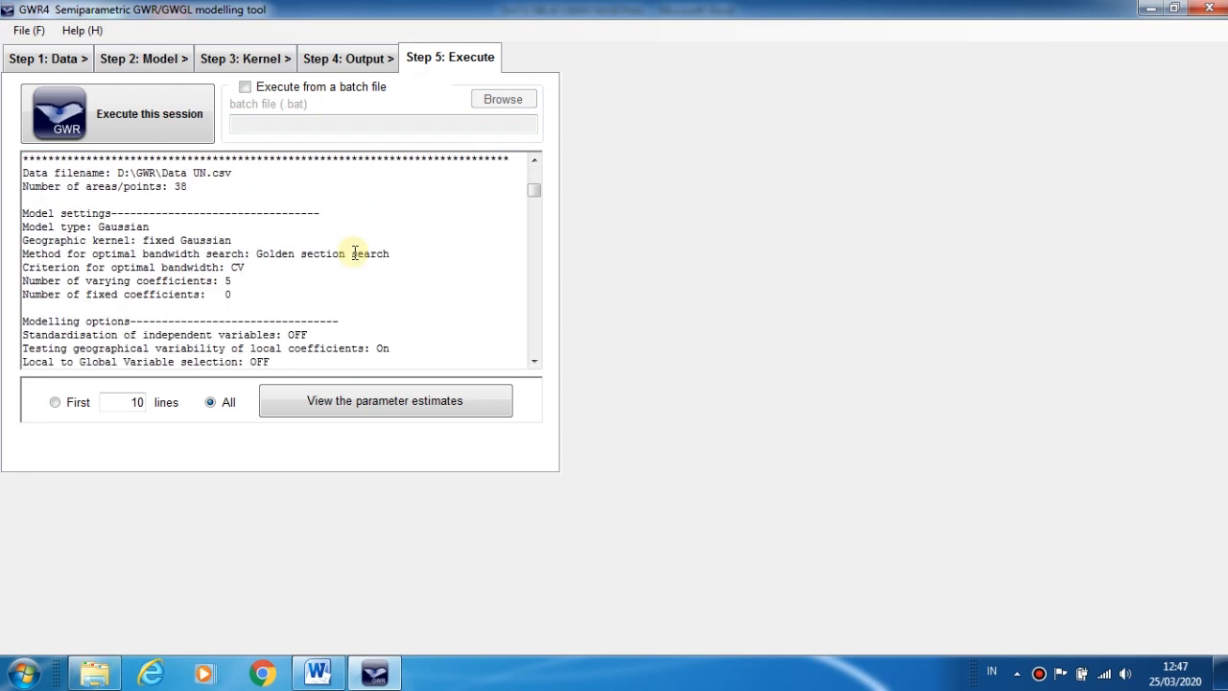
scroll(355, 253, down, 2)
scroll(354, 250, down, 4)
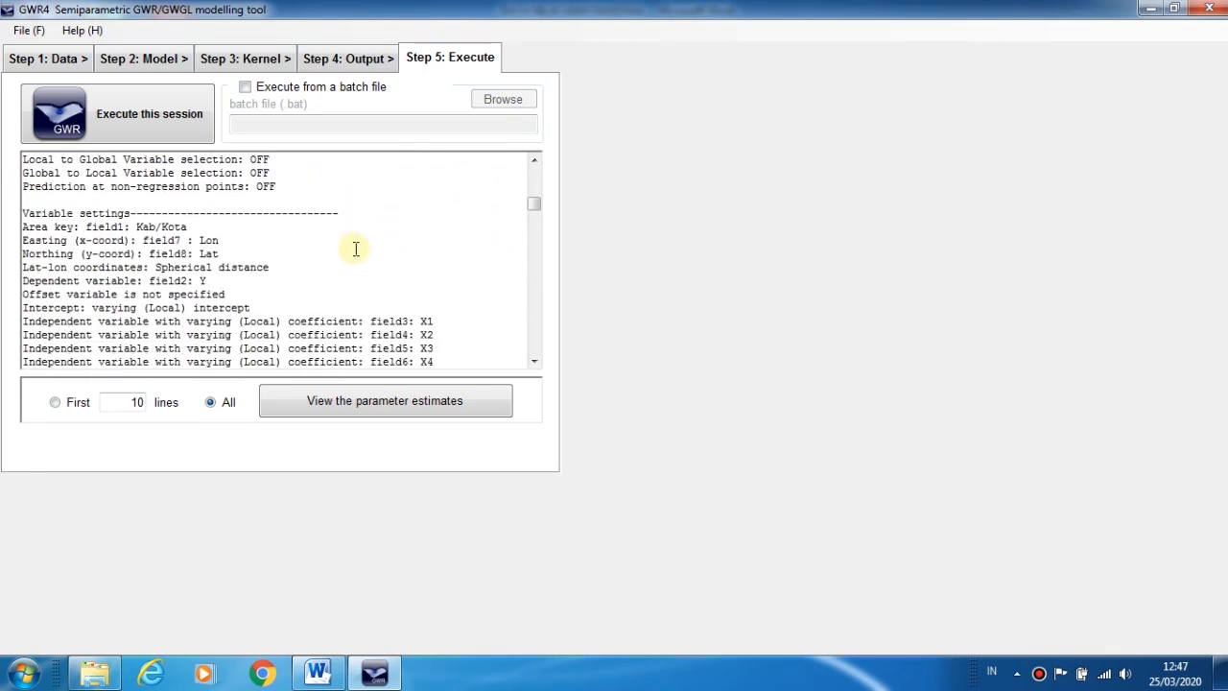
scroll(357, 245, down, 1)
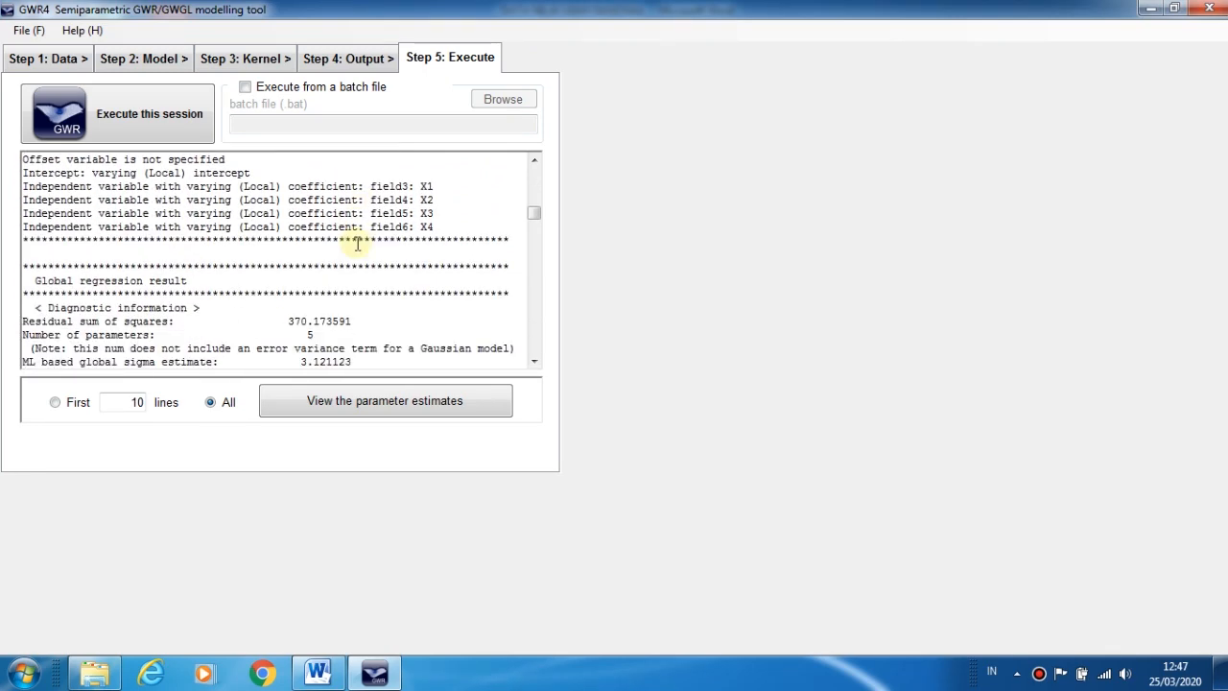
Examine the global regression diagnostics in the report, focusing on the residual sum of squares and R square.
scroll(357, 245, down, 3)
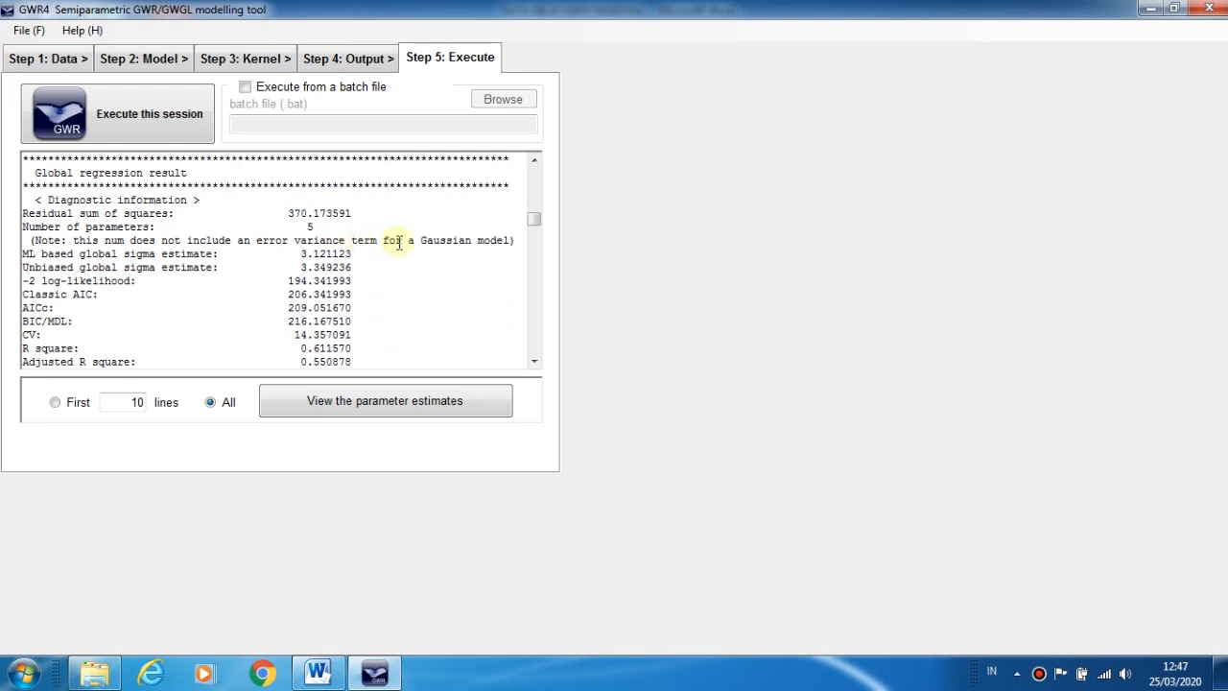
drag(35, 170, 195, 170)
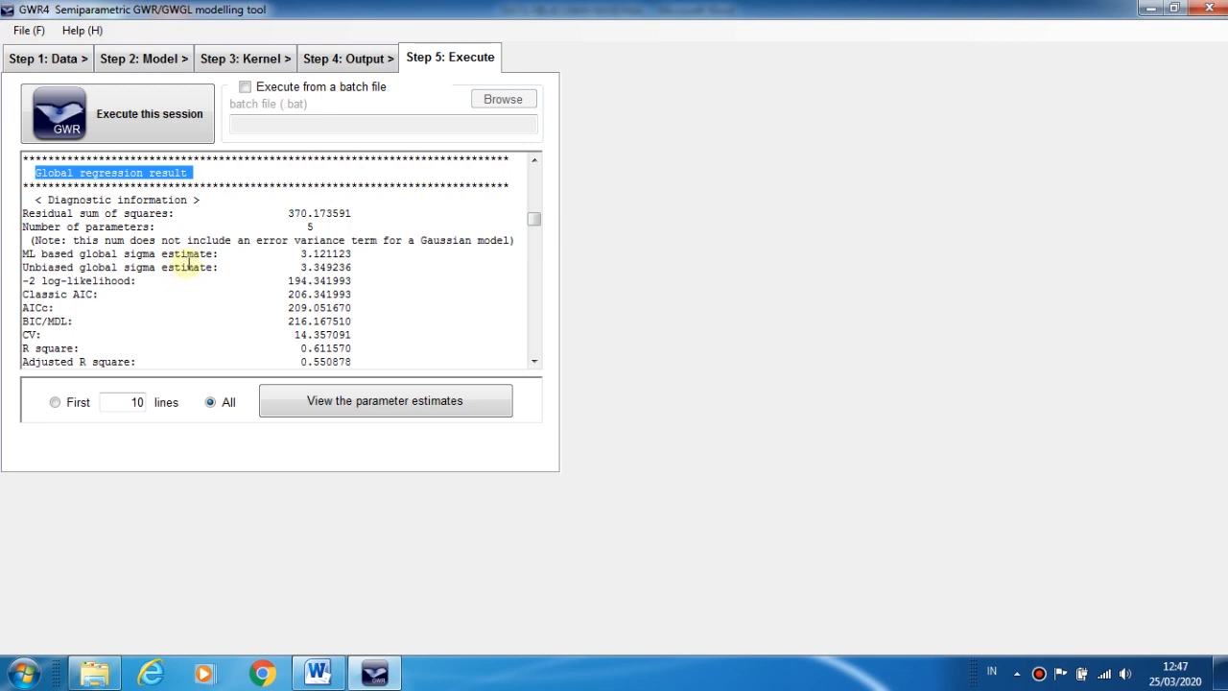
drag(23, 213, 389, 214)
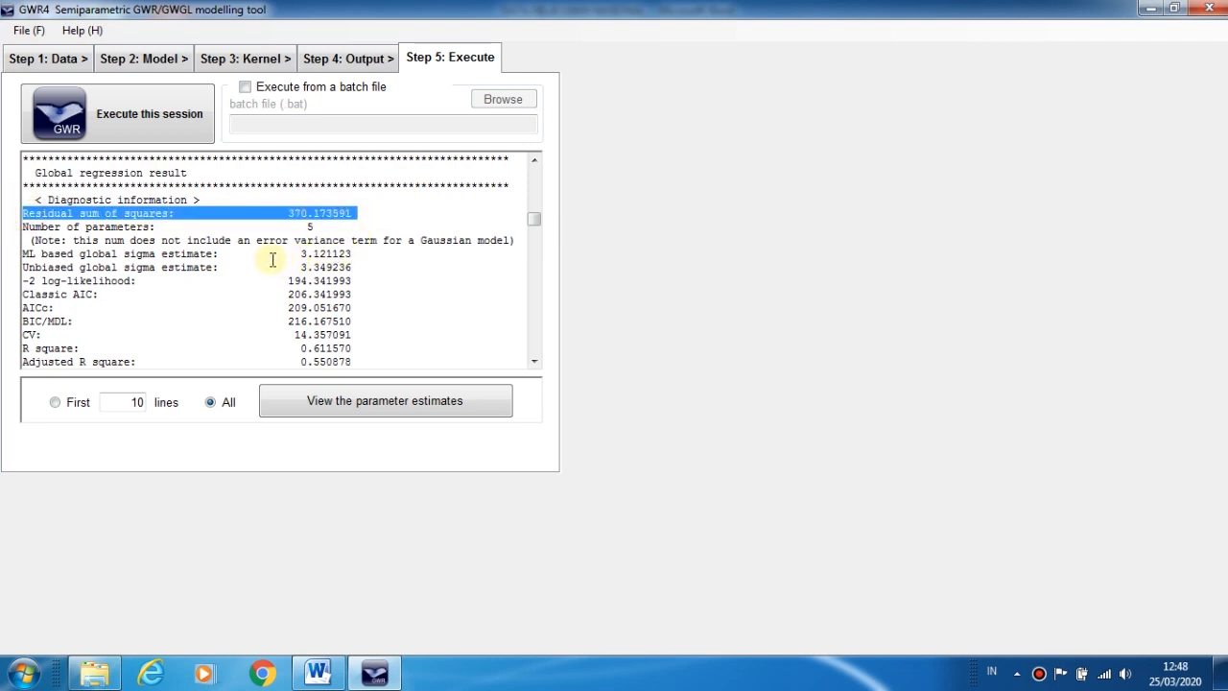
scroll(273, 259, down, 1)
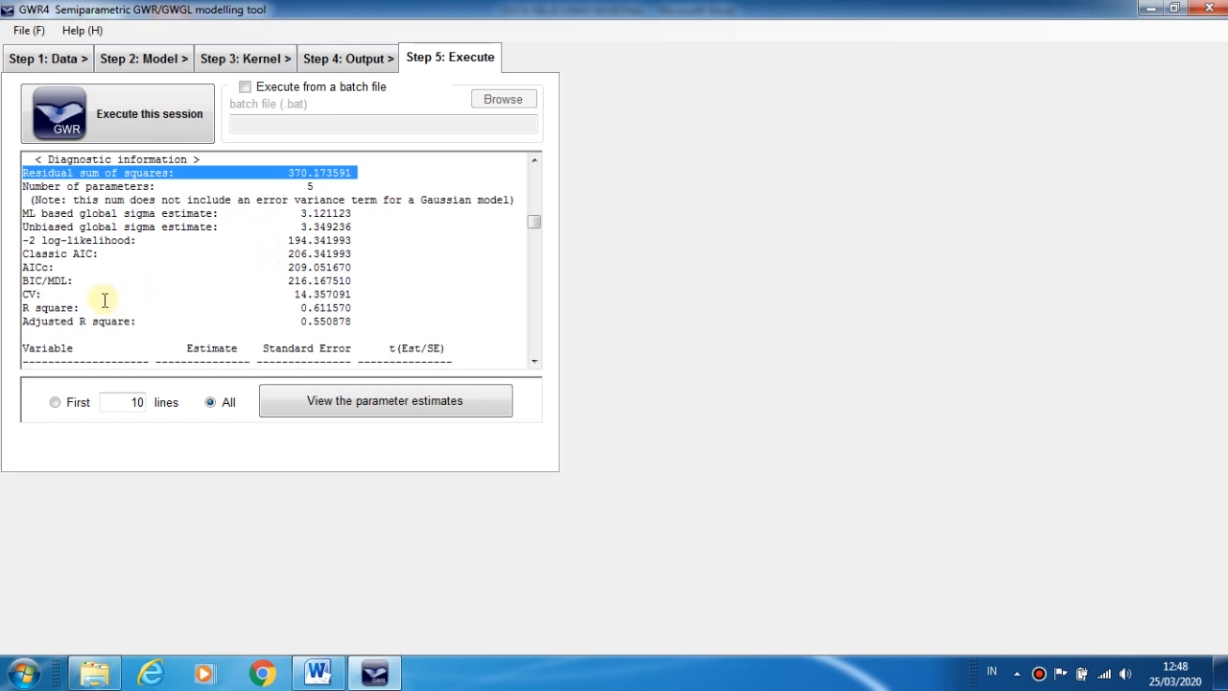
drag(26, 308, 366, 309)
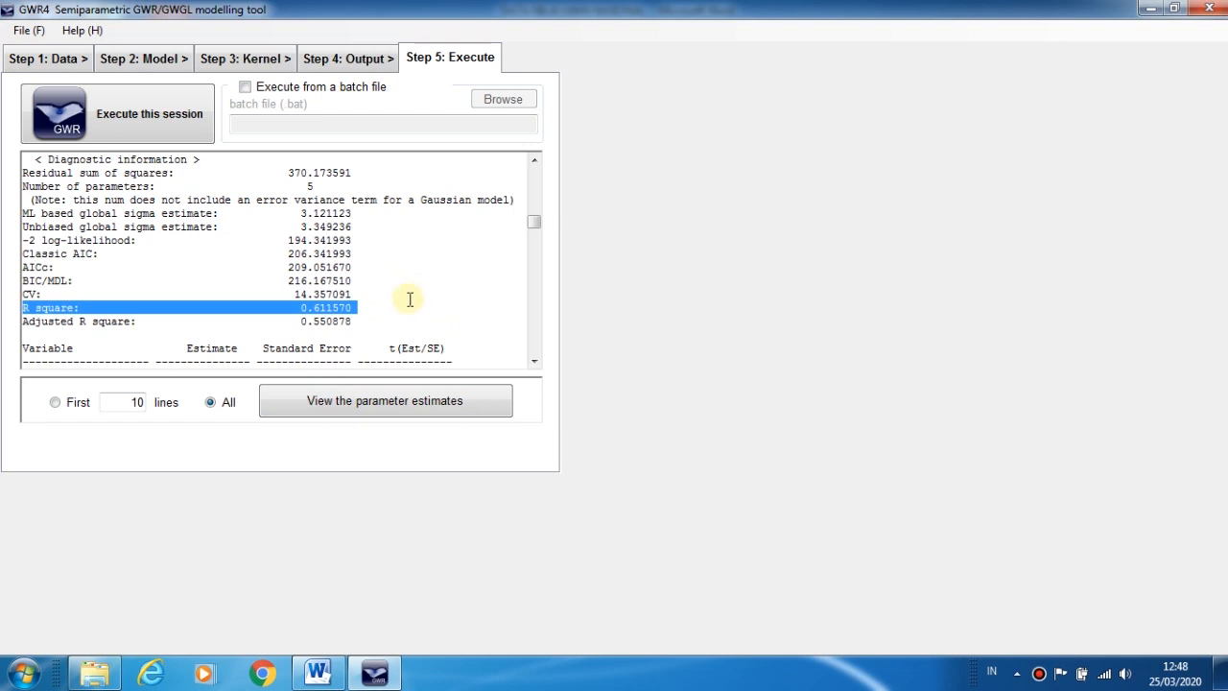
click(376, 299)
drag(301, 307, 389, 310)
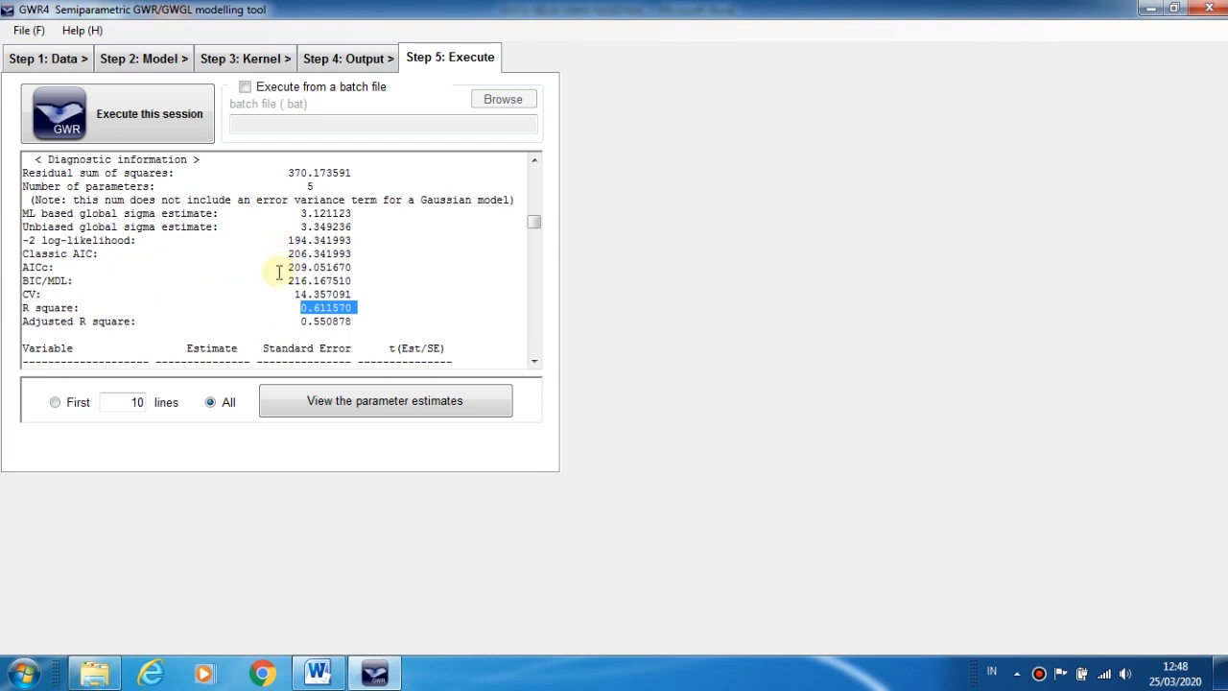
Examine the global regression coefficient table, comparing the estimates, standard errors and t values of variables X1 to X4.
scroll(275, 241, down, 3)
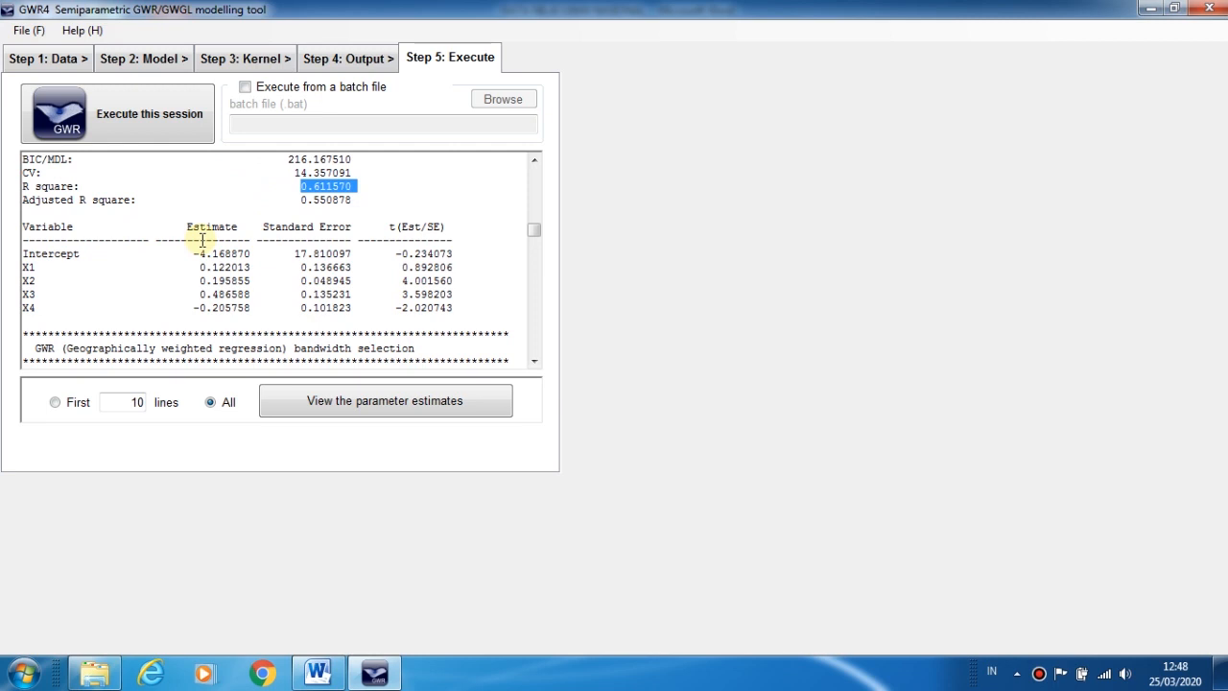
scroll(203, 240, down, 1)
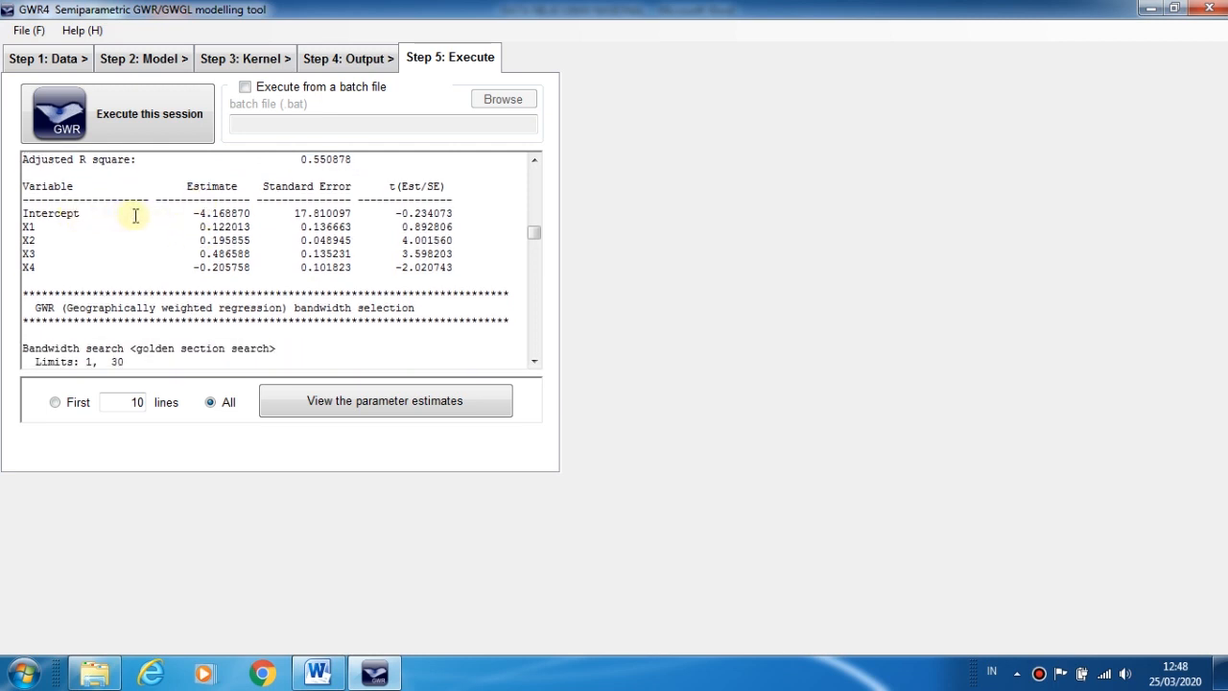
drag(23, 184, 464, 267)
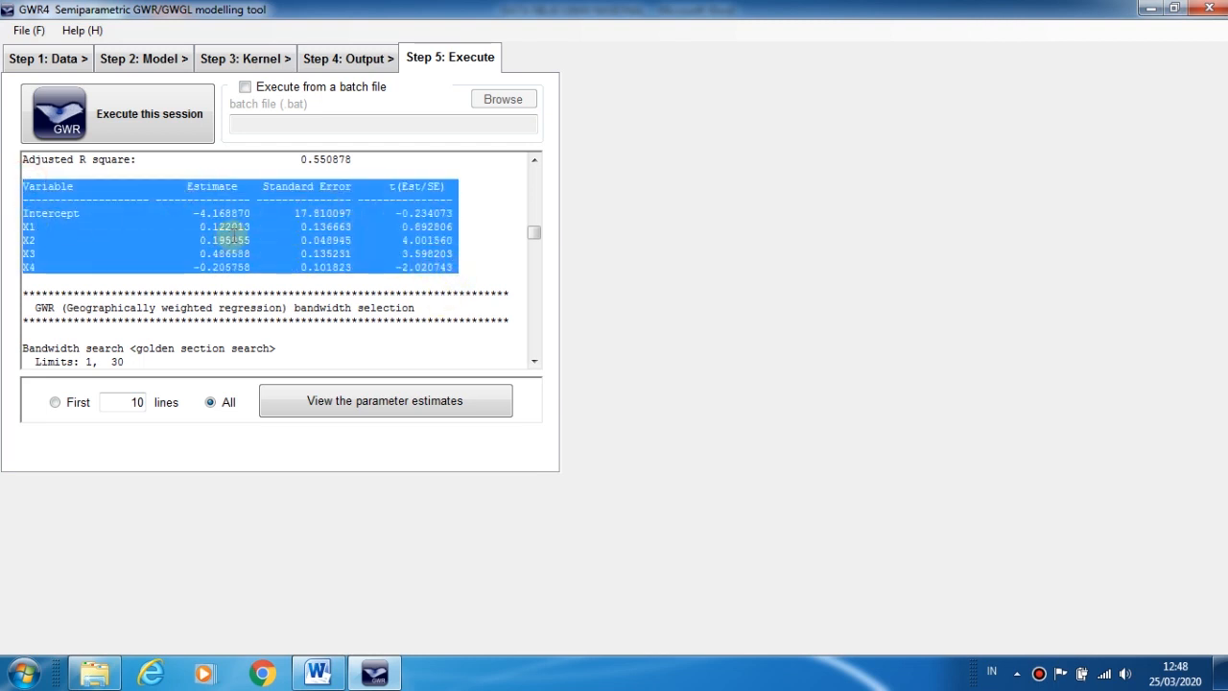
drag(189, 226, 258, 222)
click(336, 238)
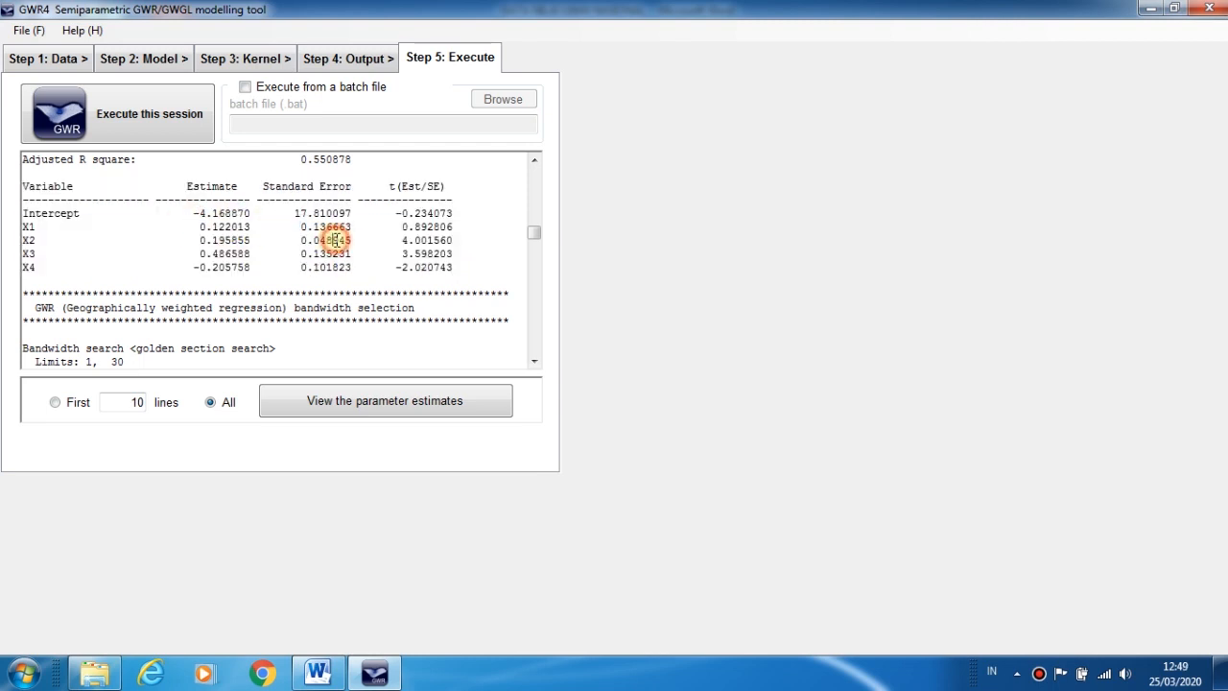
double_click(307, 230)
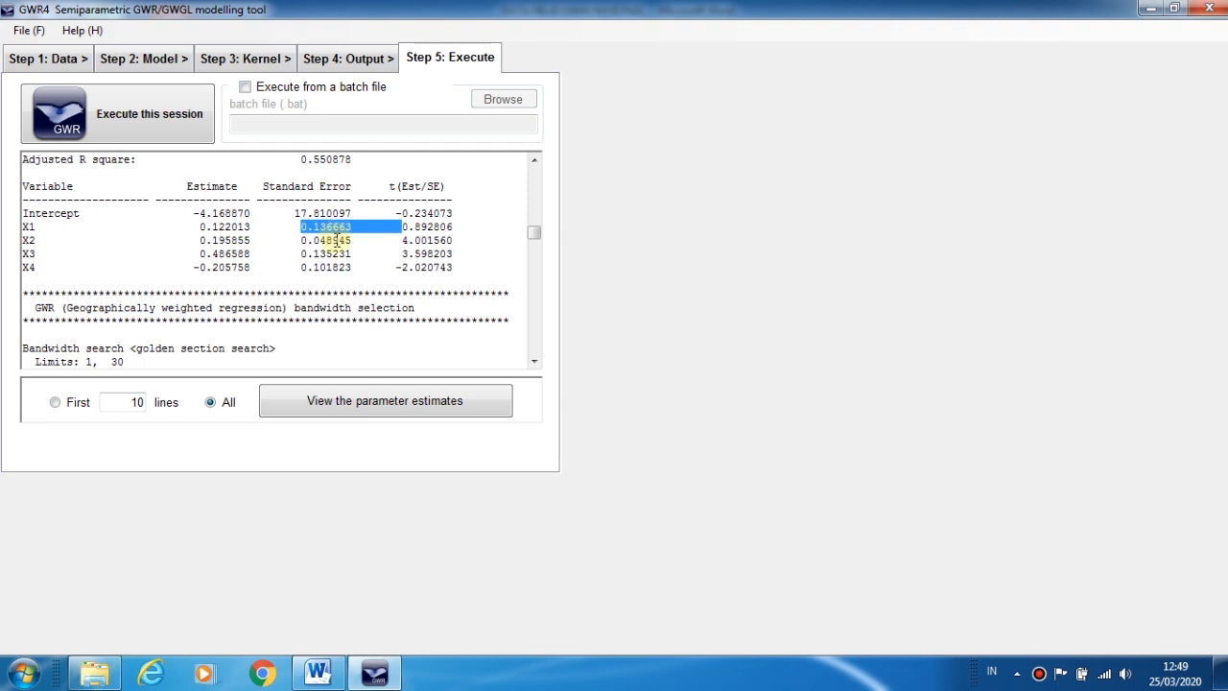
drag(403, 228, 467, 227)
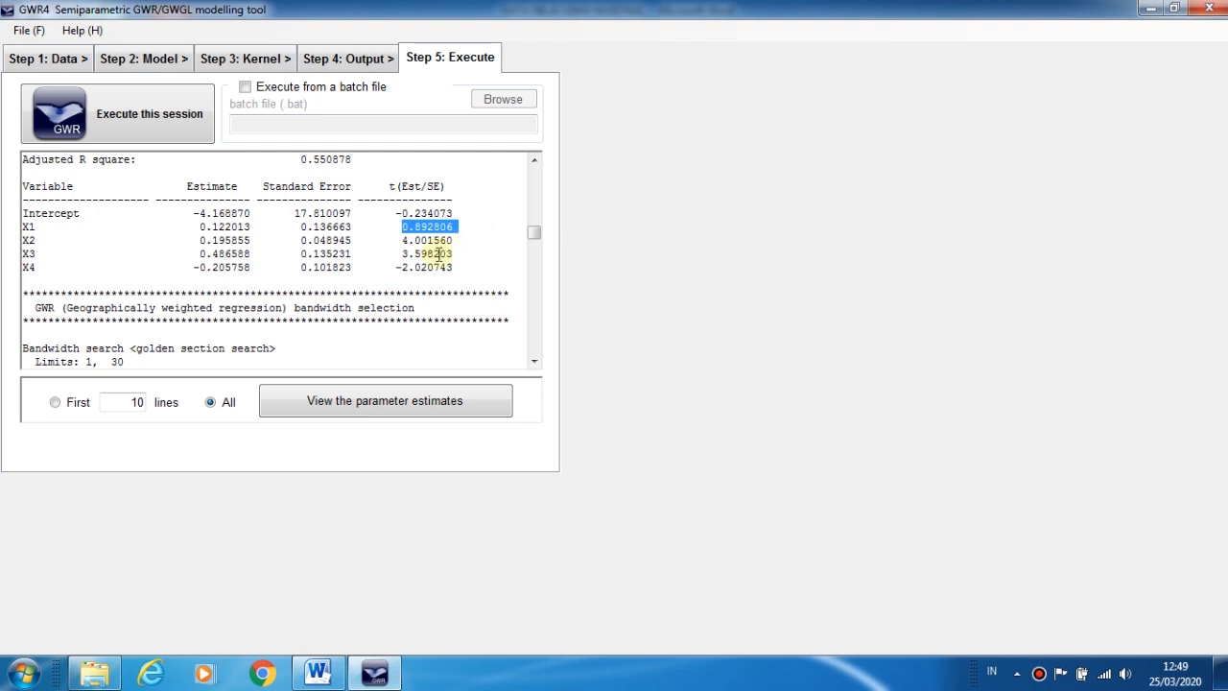
click(438, 253)
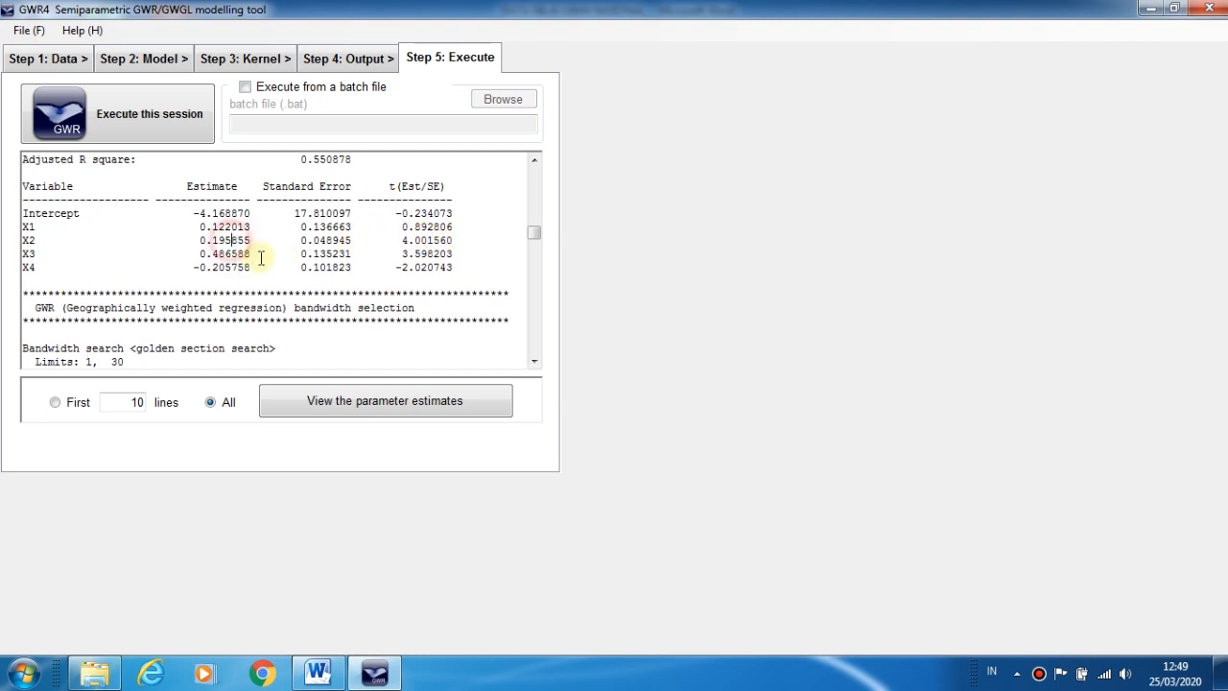
click(314, 250)
click(39, 251)
drag(39, 252, 14, 252)
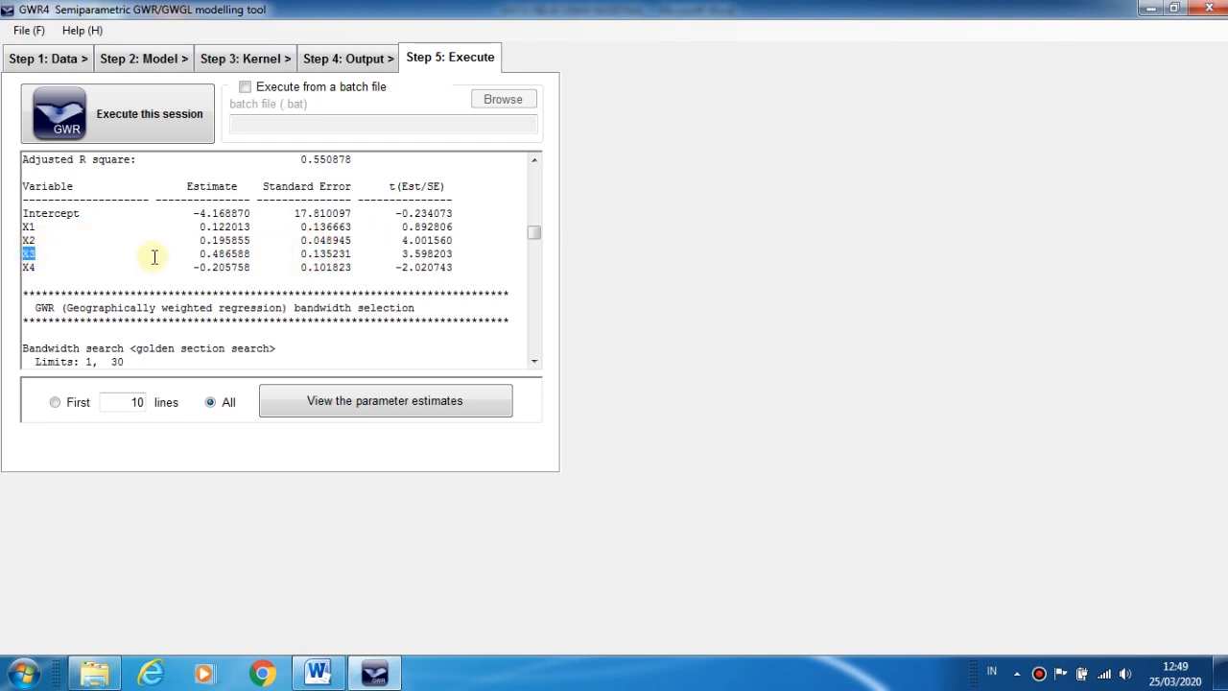
Examine the GWR bandwidth selection section, including the golden section search limits, initial values and iterations.
scroll(173, 253, down, 3)
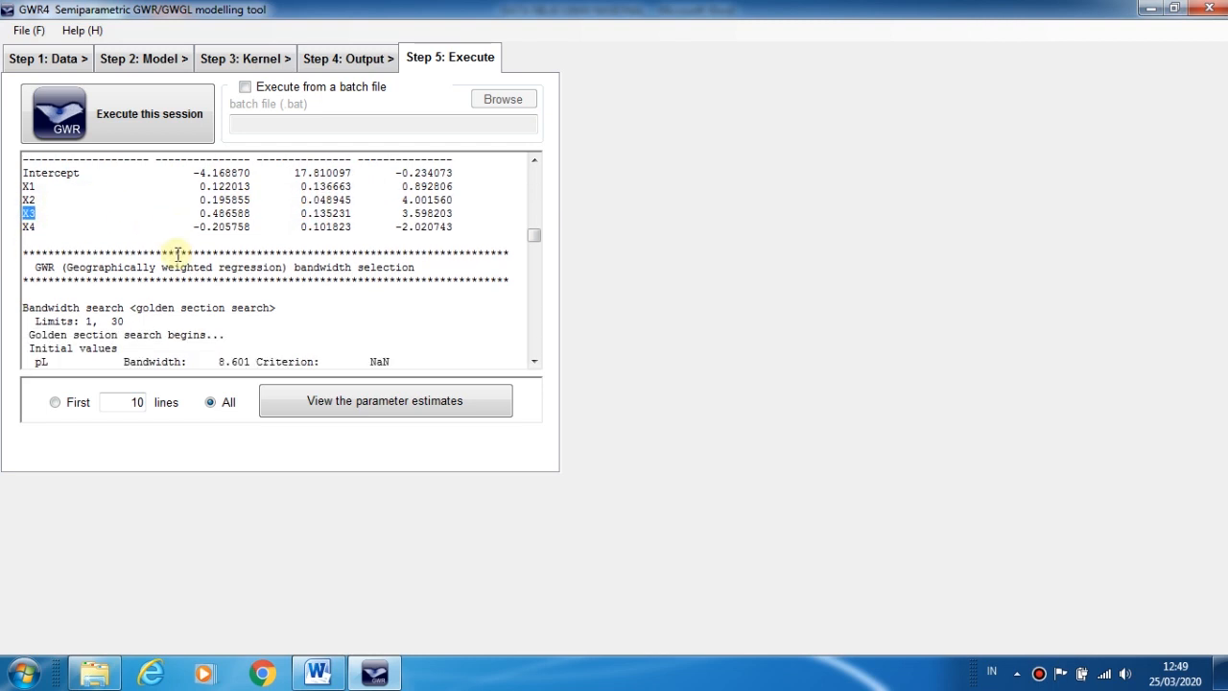
scroll(176, 251, down, 1)
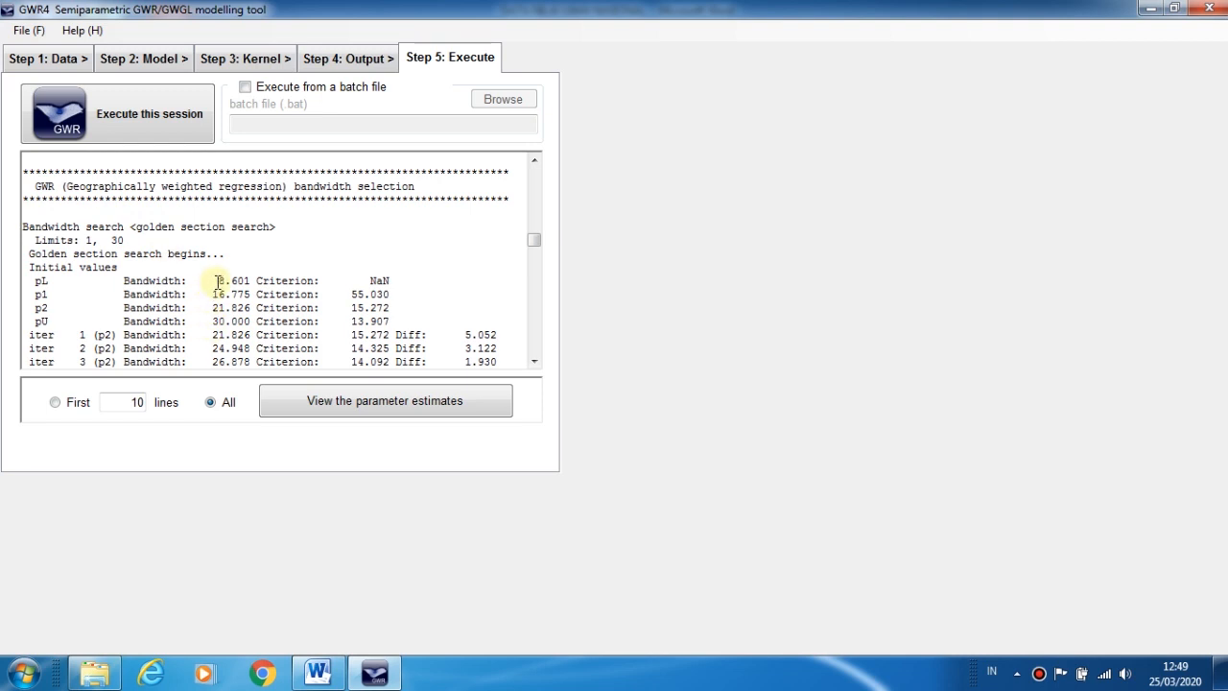
scroll(88, 183, down, 1)
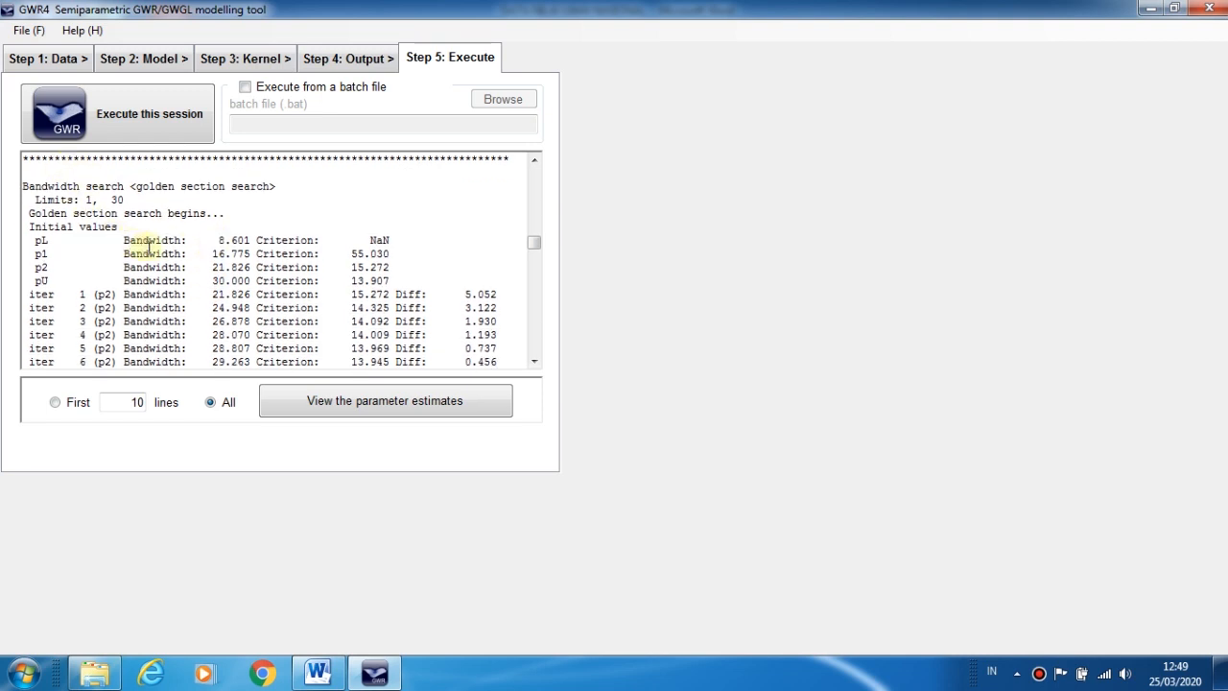
drag(24, 188, 184, 208)
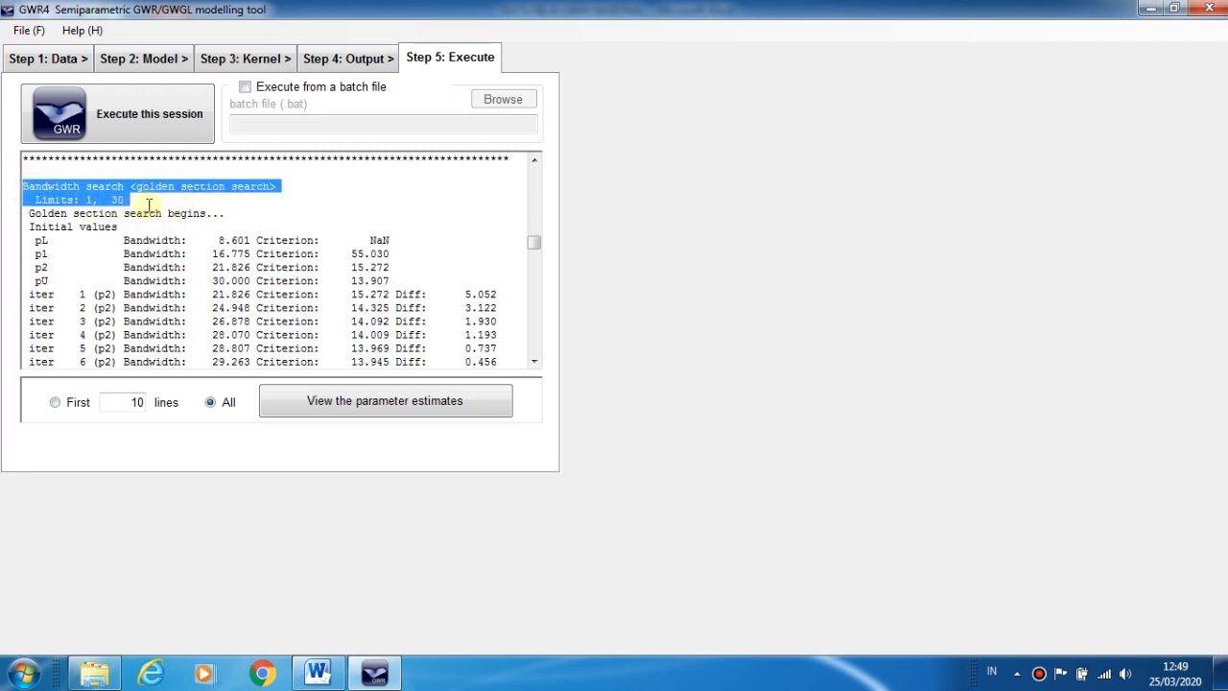
drag(29, 212, 210, 227)
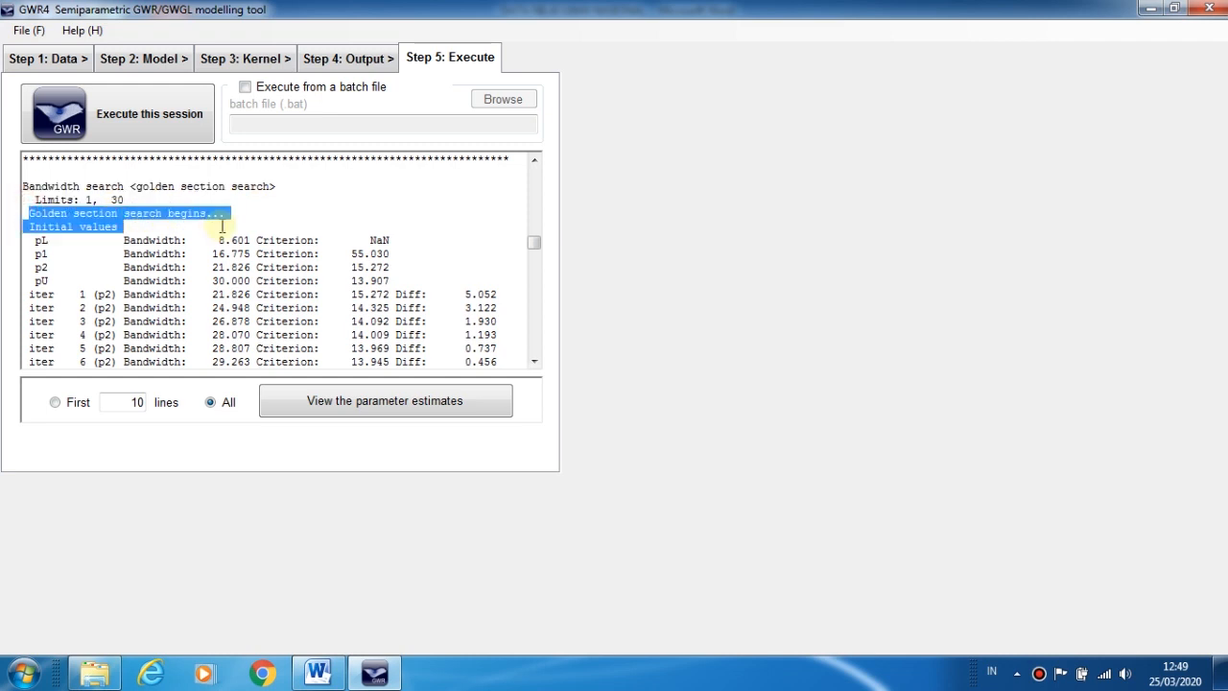
shift+click(256, 218)
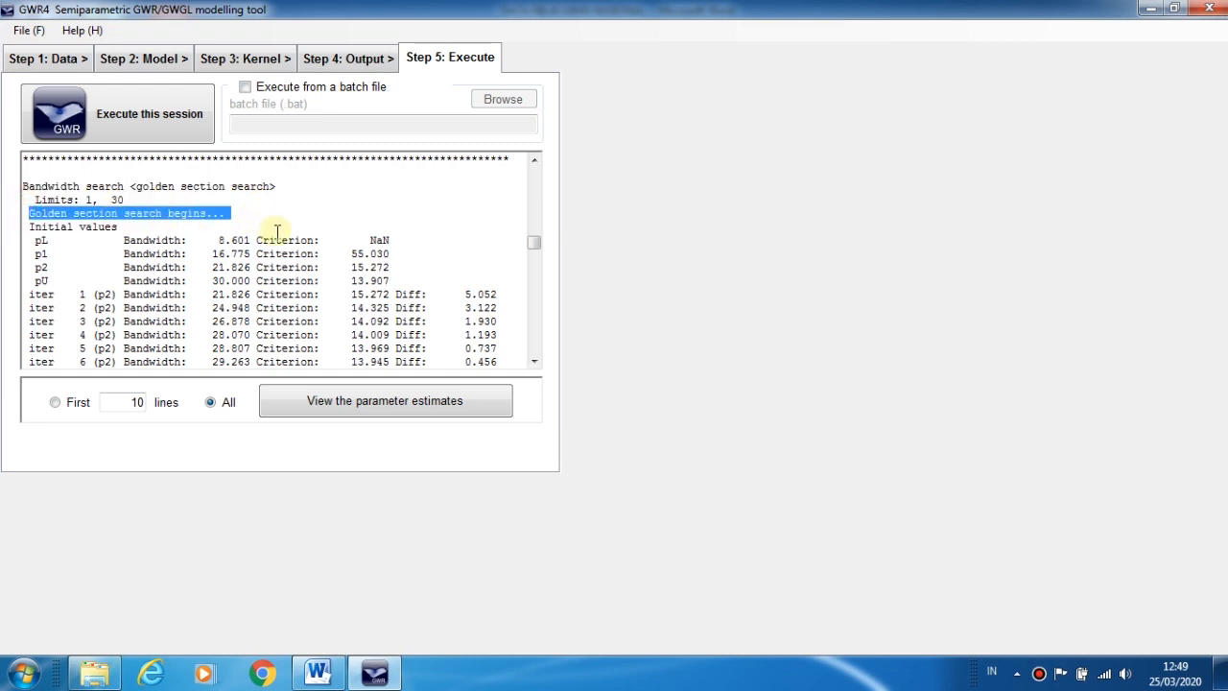
scroll(219, 218, down, 1)
click(239, 225)
scroll(245, 264, down, 7)
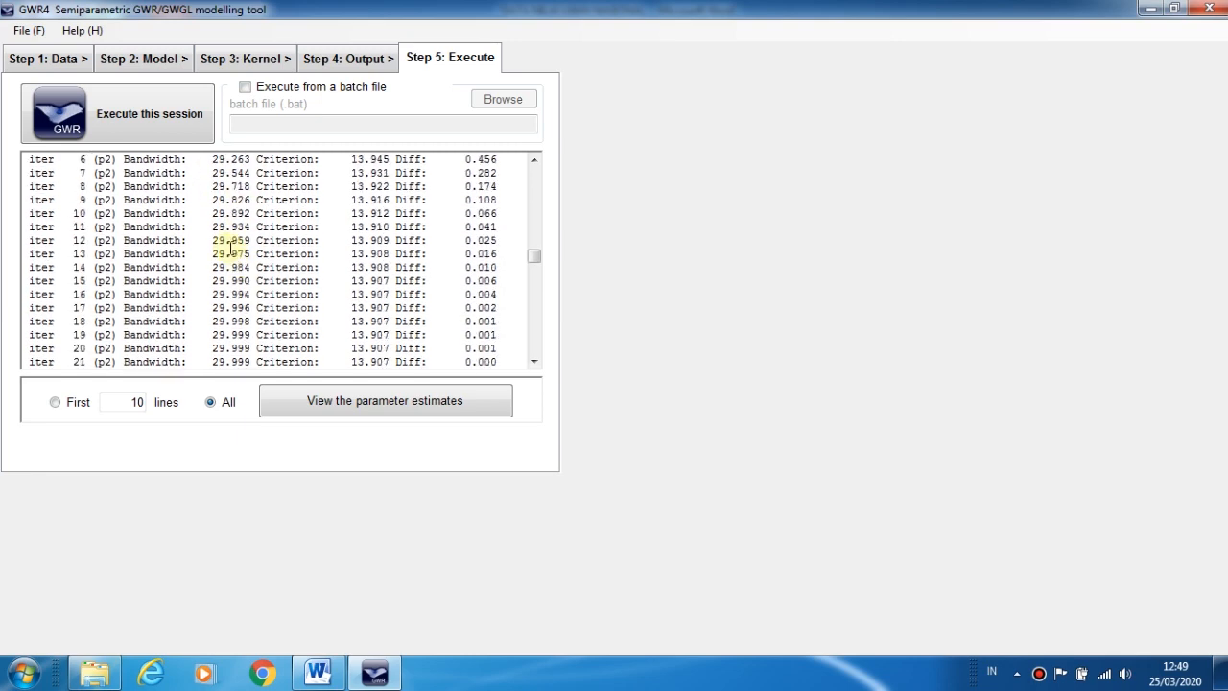
Read the best bandwidth size and the minimum CV at the end of the bandwidth search.
scroll(225, 247, down, 2)
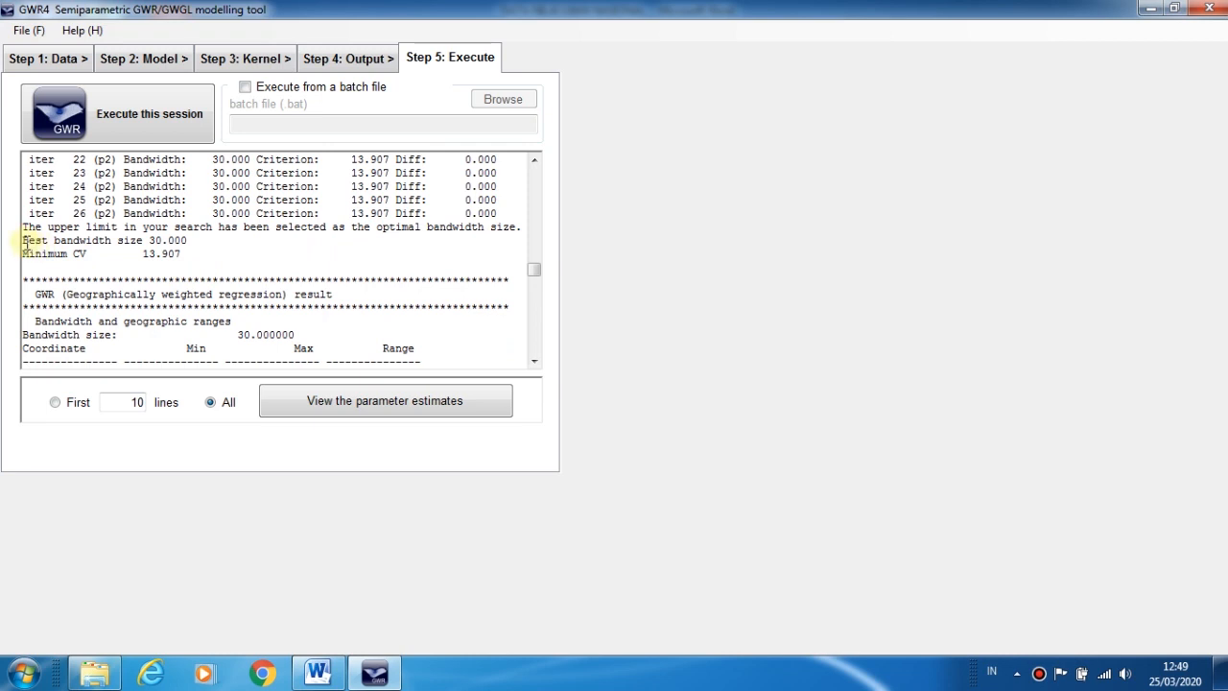
drag(23, 240, 187, 241)
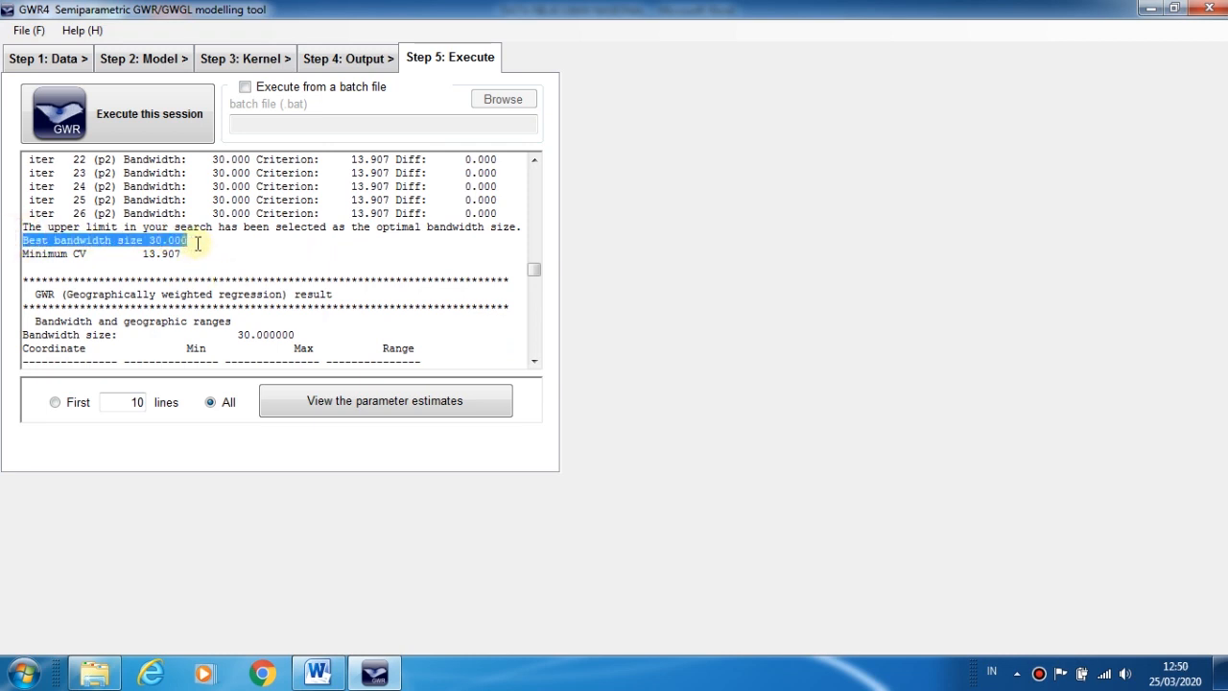
click(195, 242)
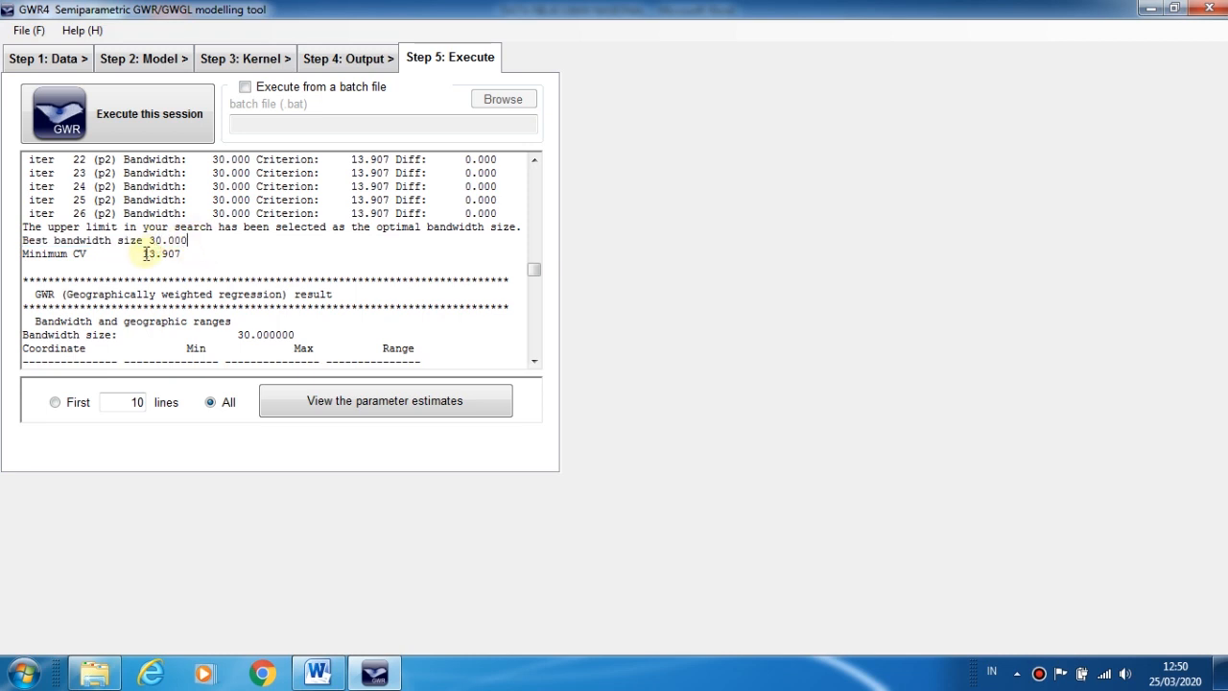
drag(138, 253, 198, 256)
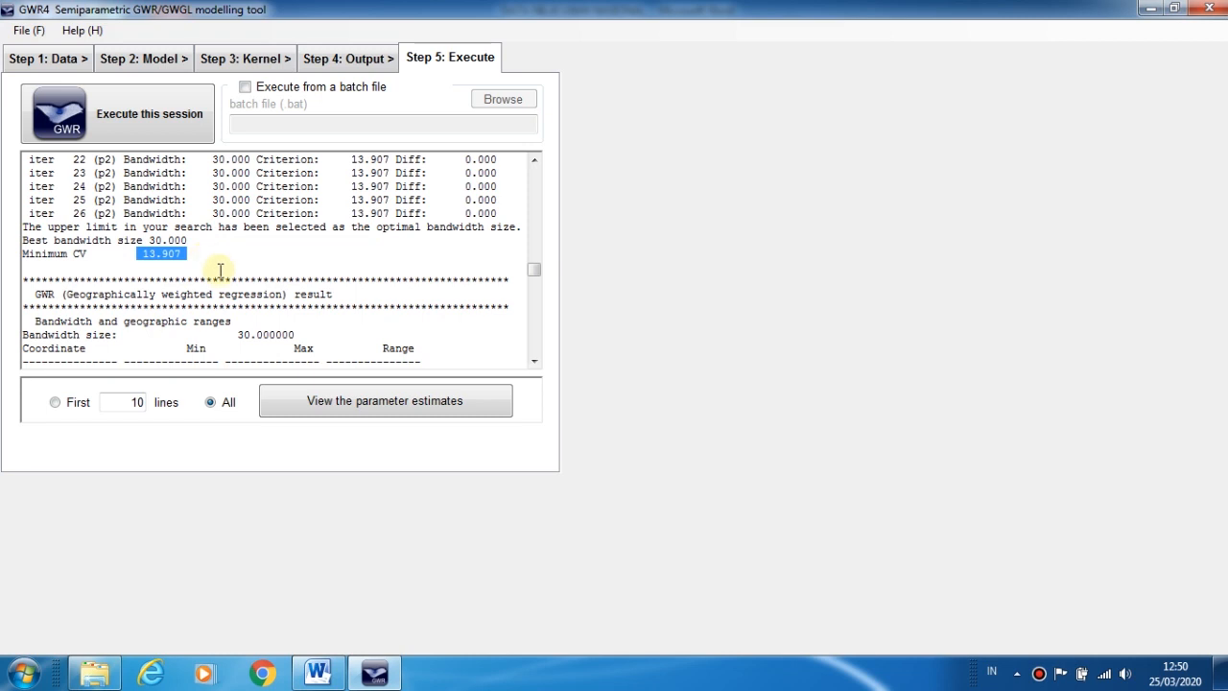
Examine the GWR result's geographic ranges and diagnostic information, focusing on its R square.
scroll(205, 242, down, 2)
scroll(201, 236, down, 1)
scroll(200, 234, down, 1)
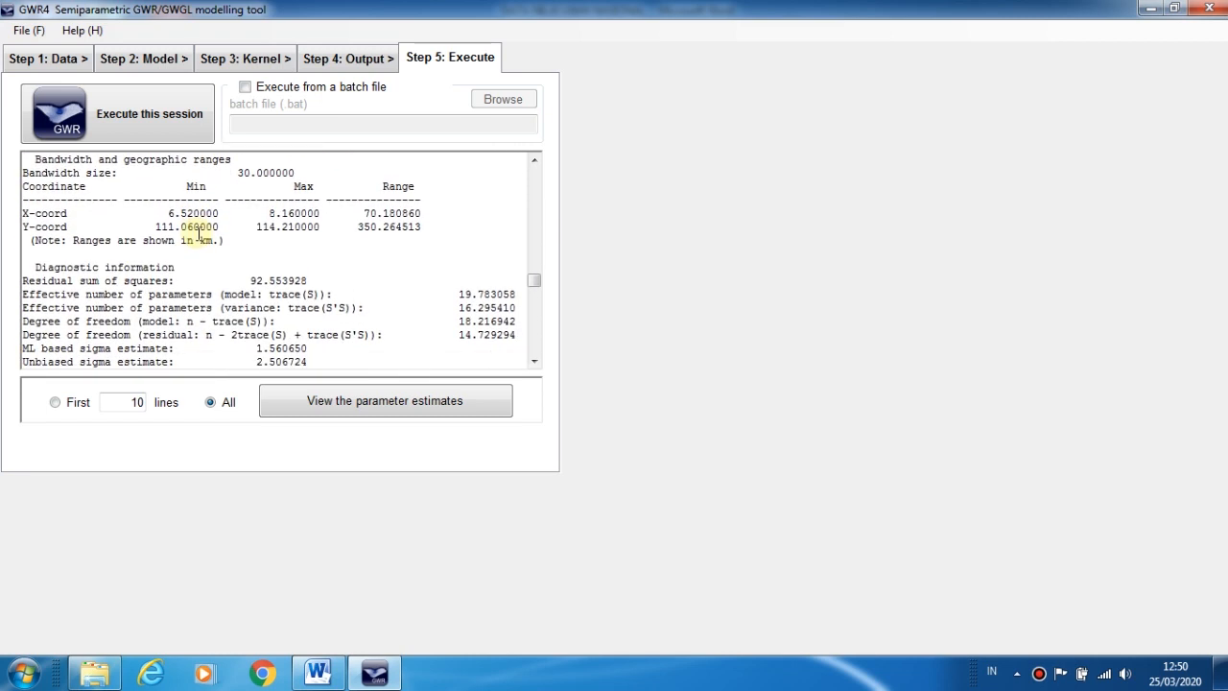
scroll(130, 228, down, 2)
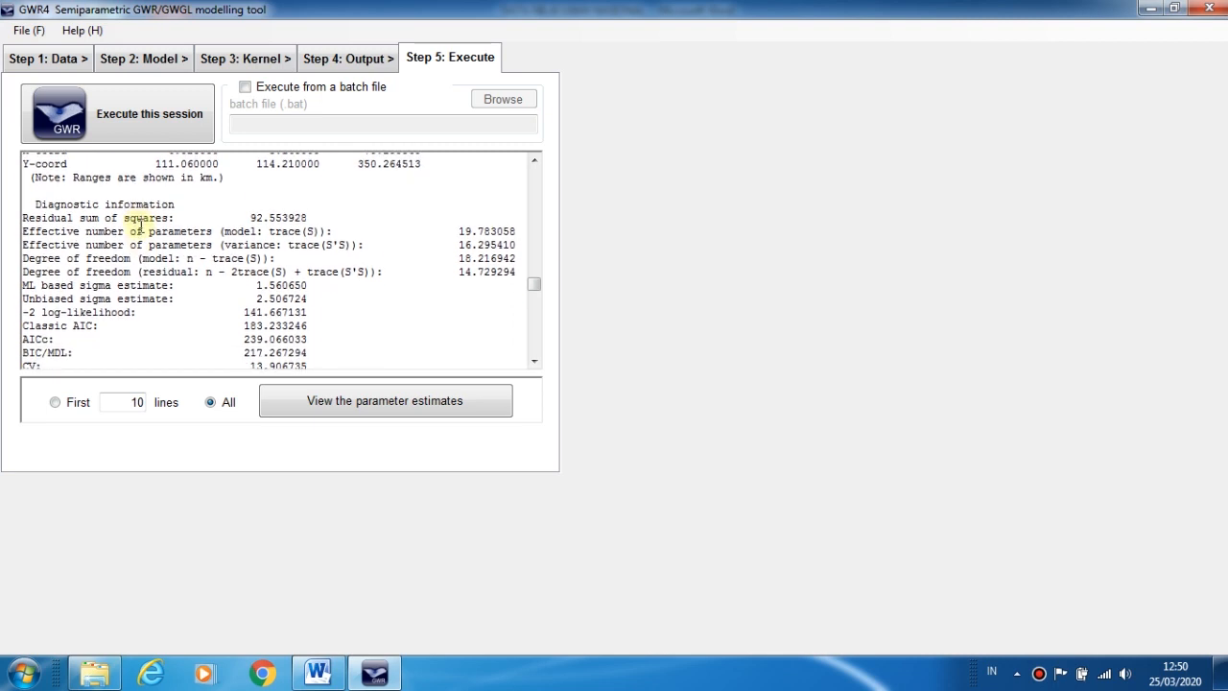
scroll(139, 222, down, 1)
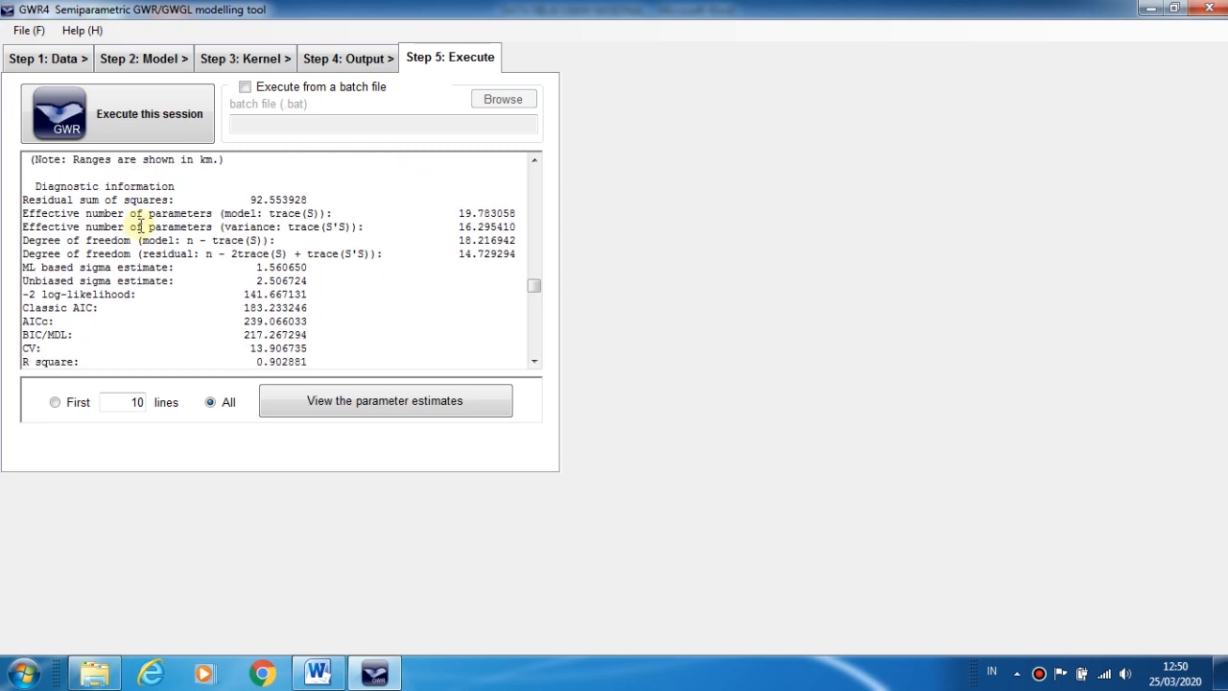
scroll(139, 226, down, 1)
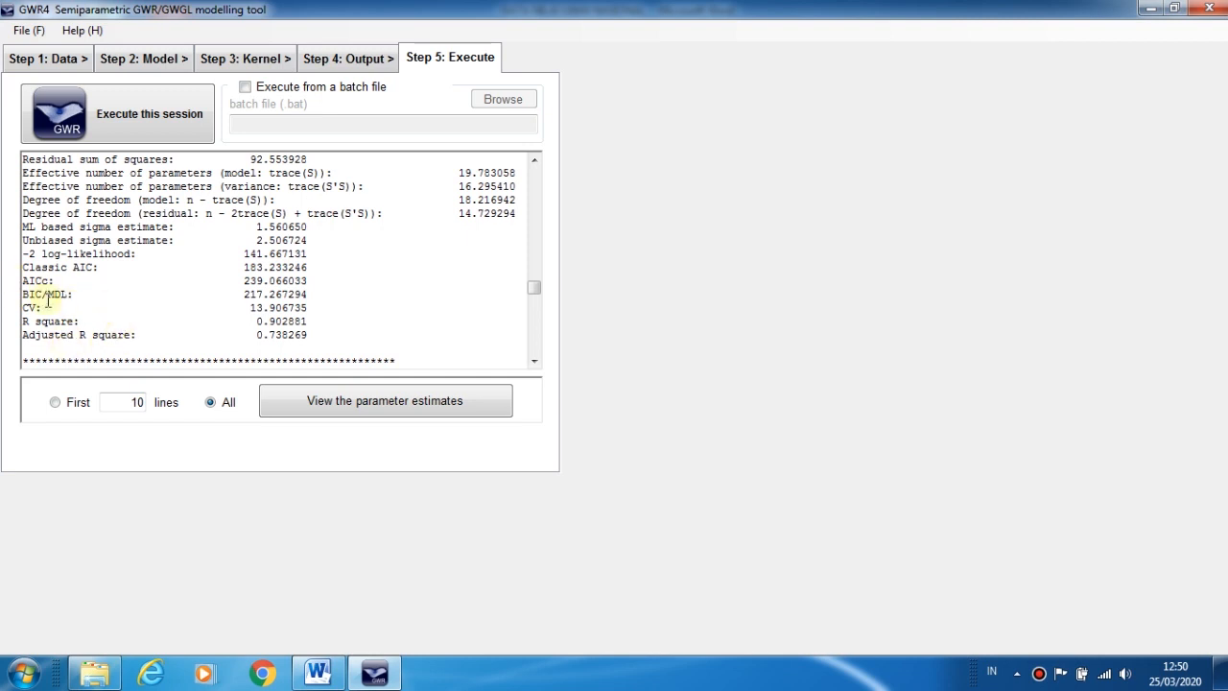
click(21, 320)
click(269, 320)
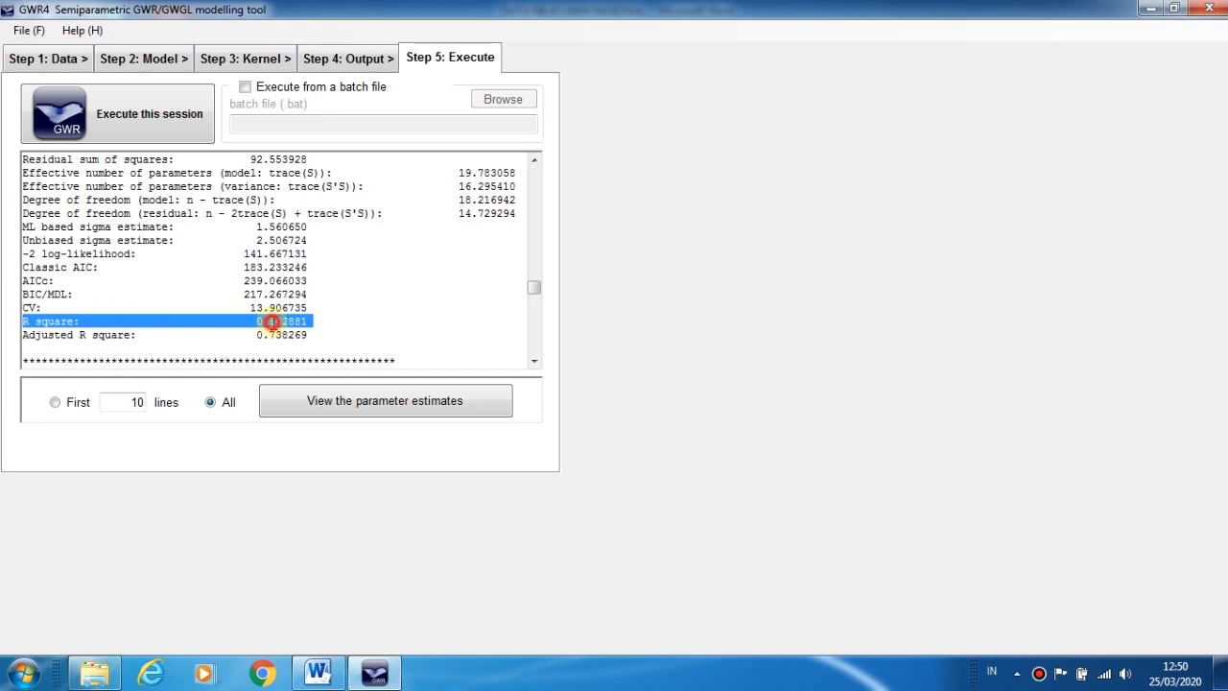
drag(251, 322, 318, 322)
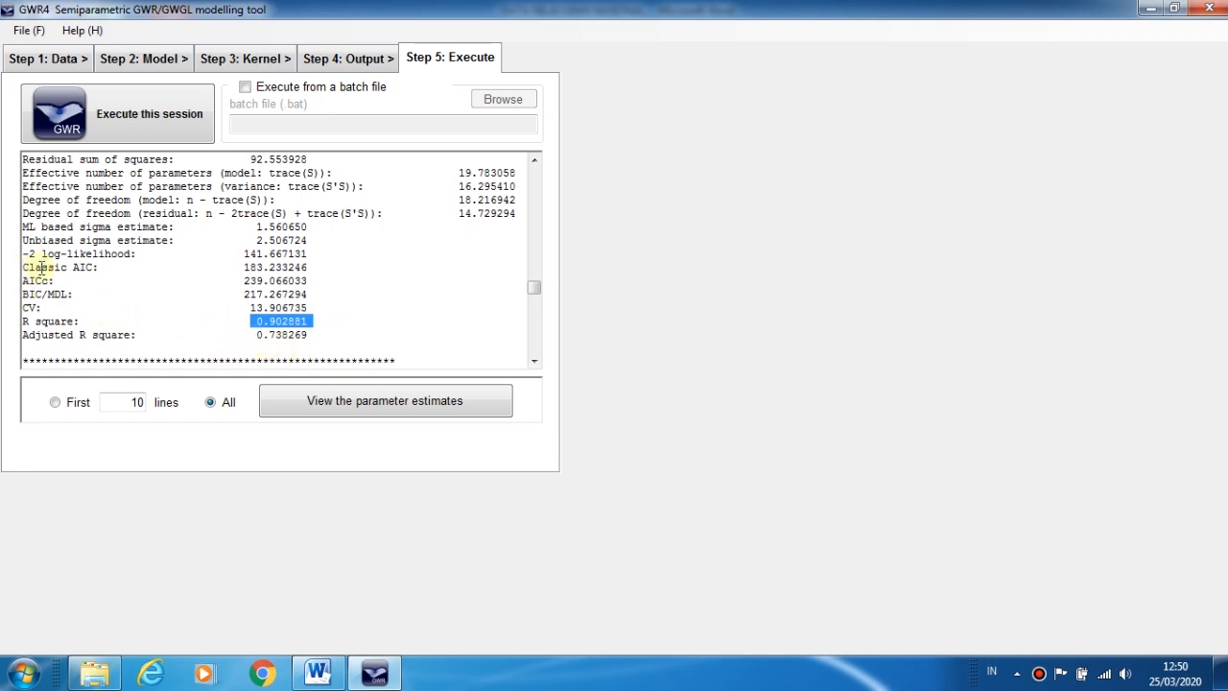
Check the Classic AIC, AICc and BIC/MDL values in the GWR diagnostic information.
click(261, 269)
click(270, 293)
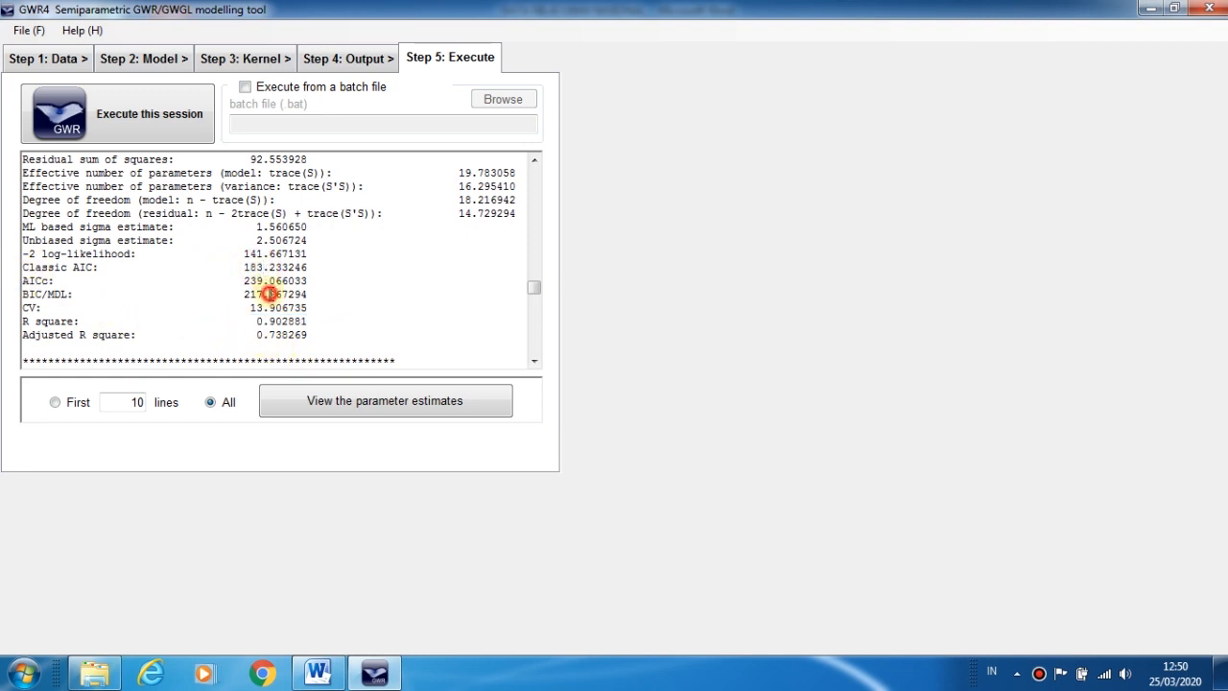
click(366, 279)
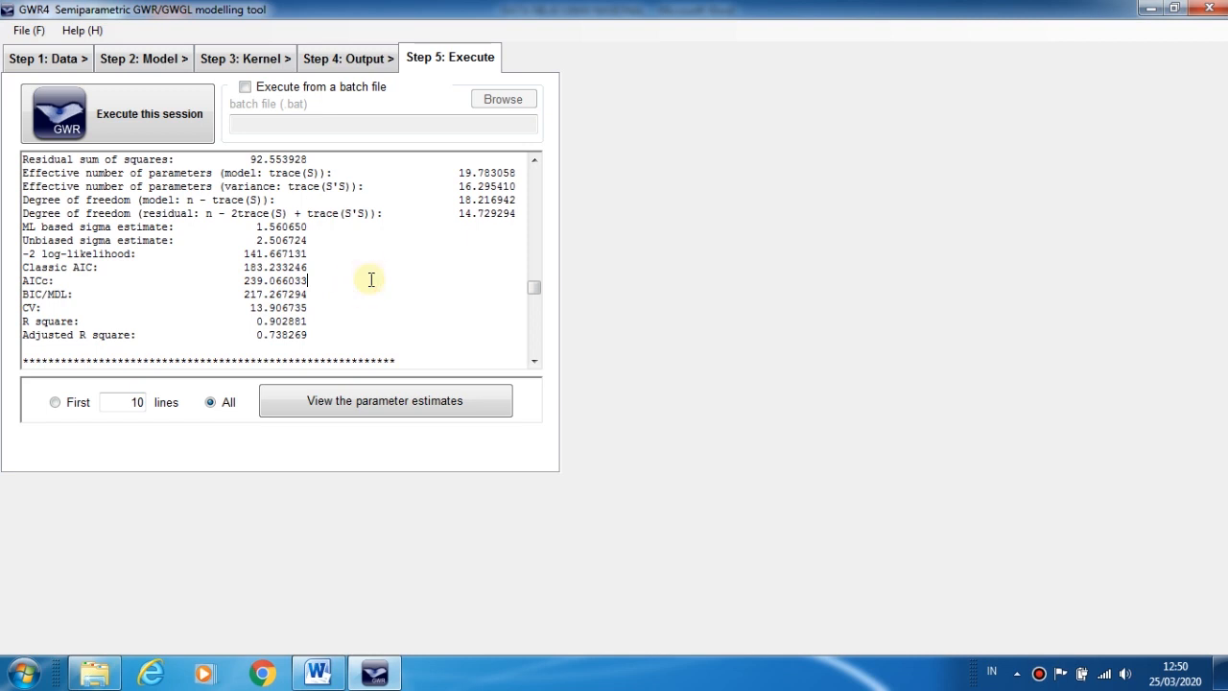
Examine the GWR ANOVA table in the report, focusing on its F value.
scroll(371, 280, down, 1)
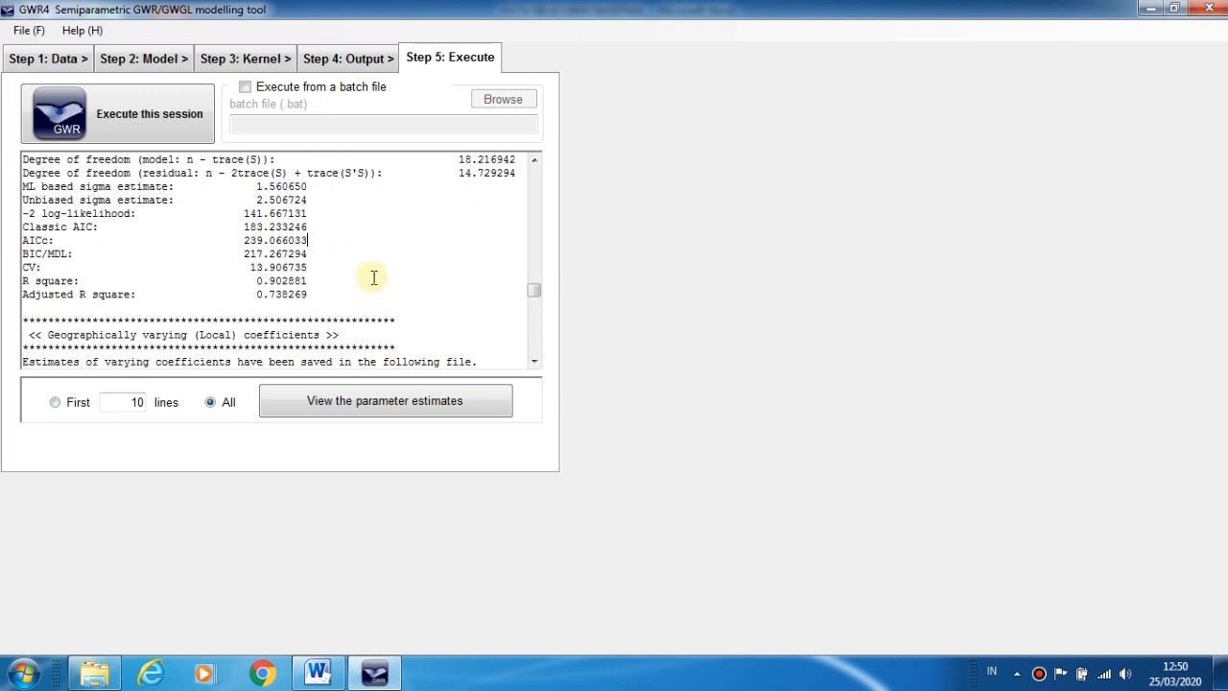
scroll(373, 278, down, 1)
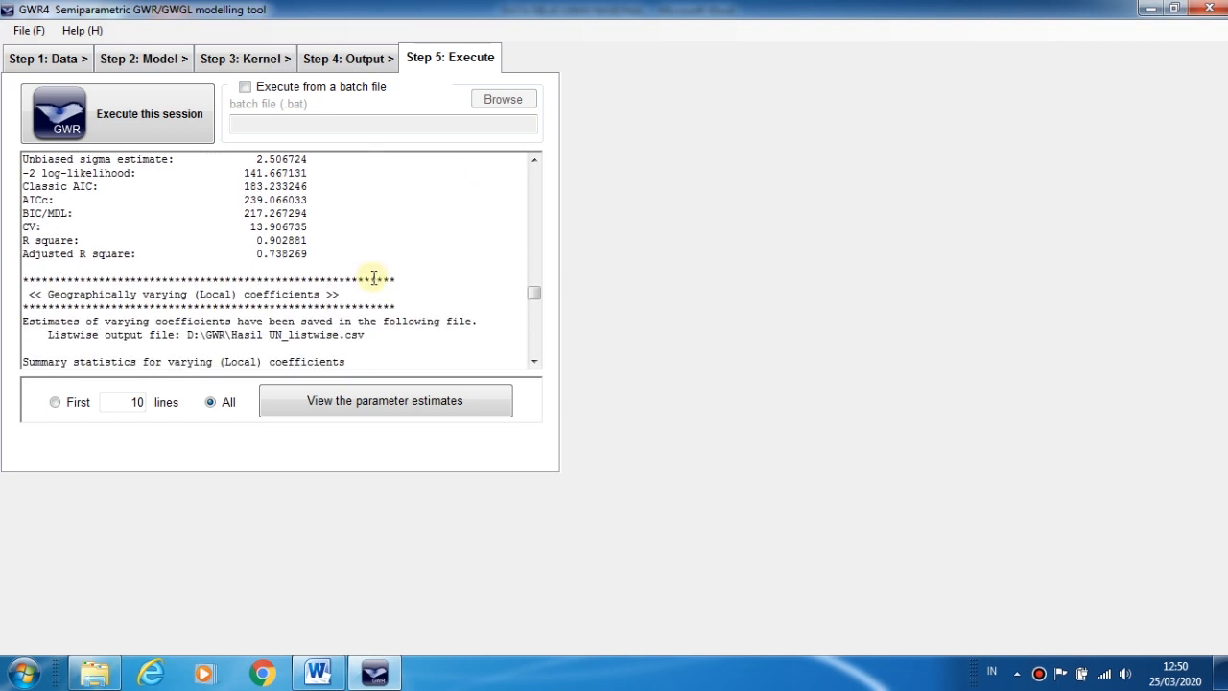
scroll(373, 278, down, 5)
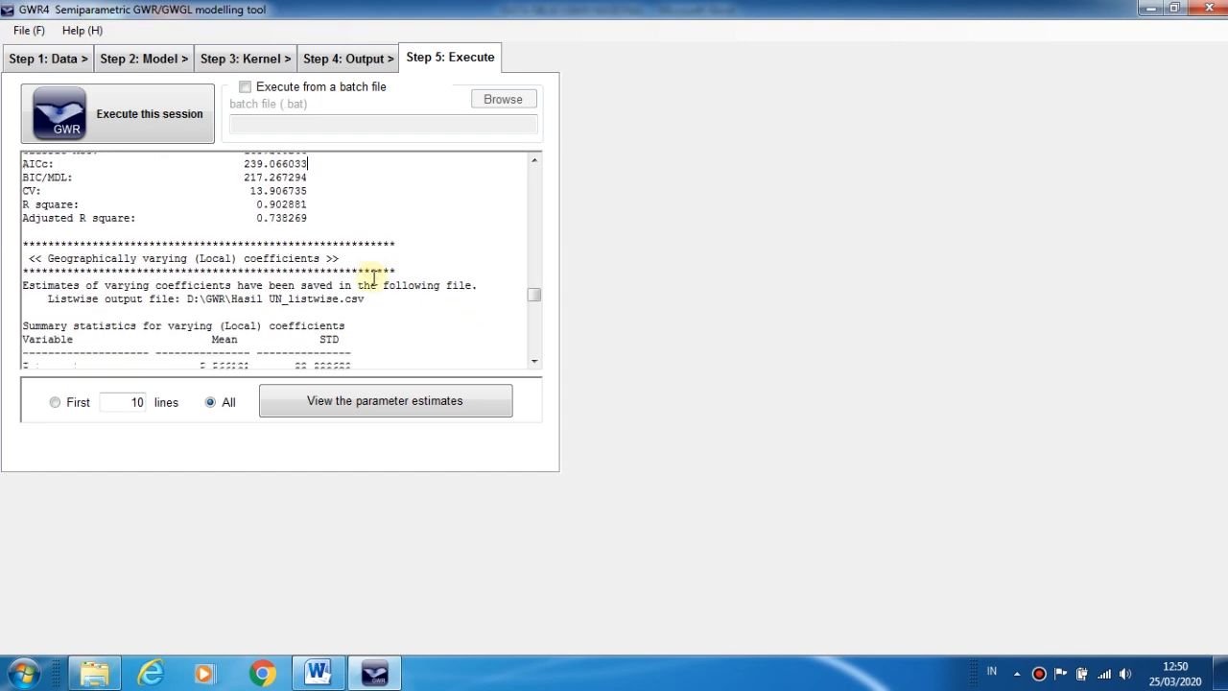
scroll(373, 279, down, 8)
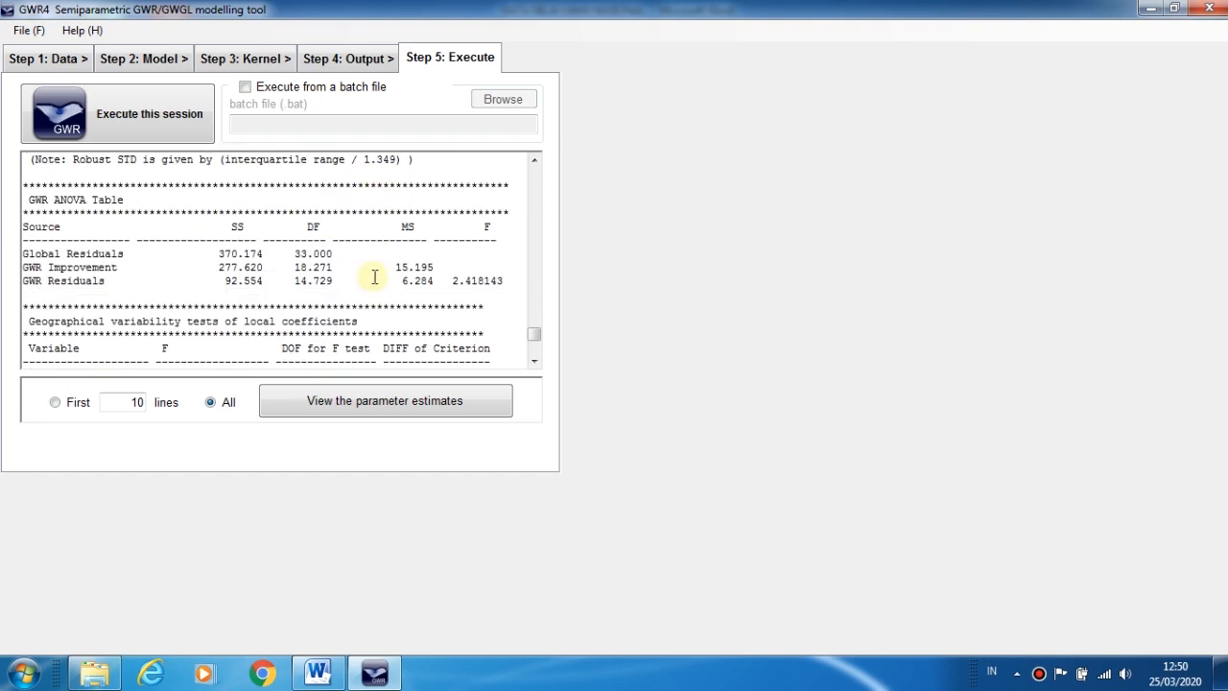
click(33, 195)
drag(33, 196, 493, 285)
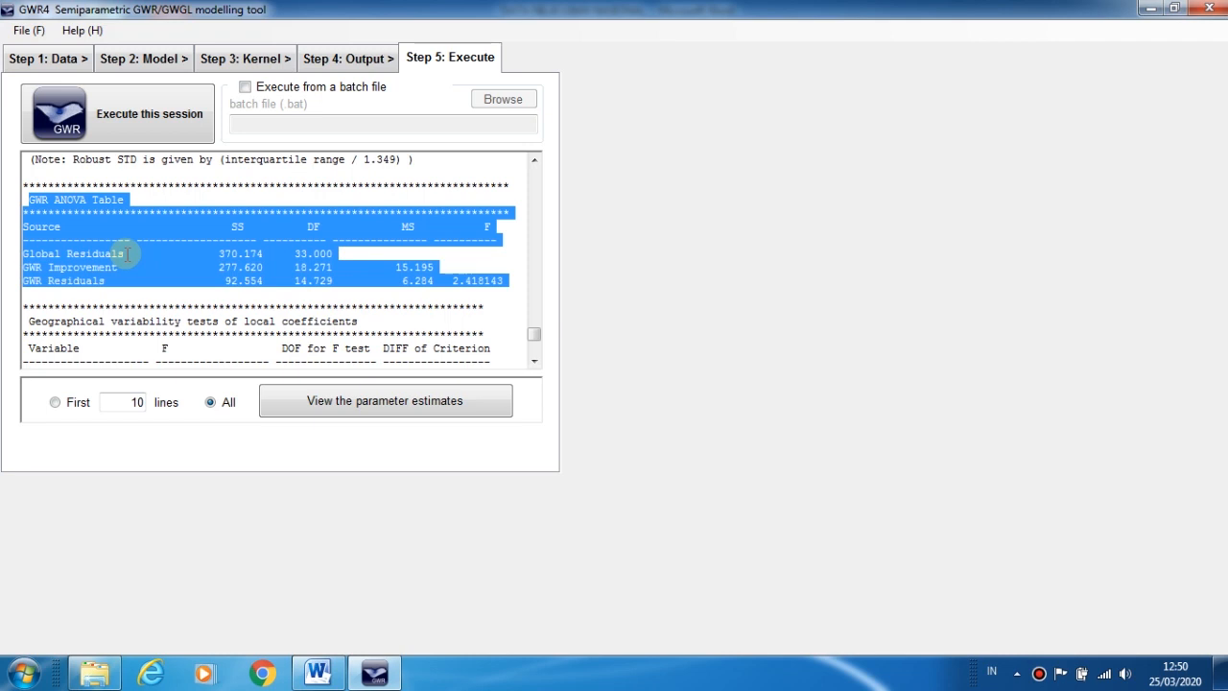
click(261, 275)
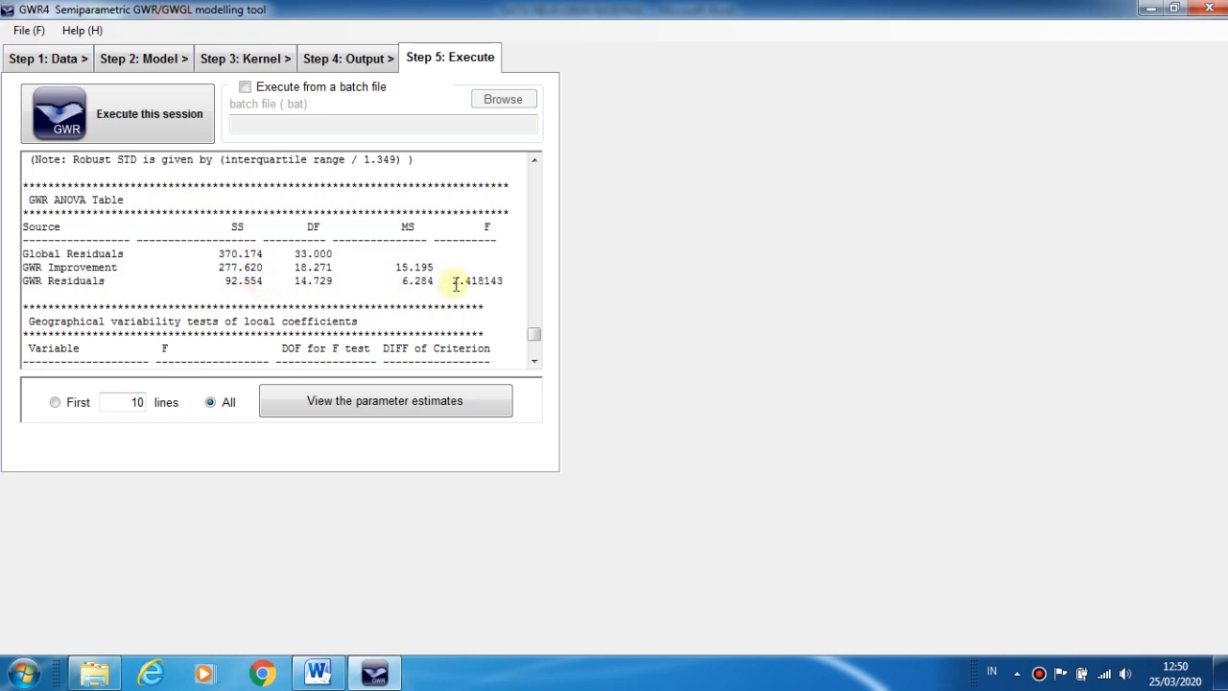
drag(456, 283, 540, 279)
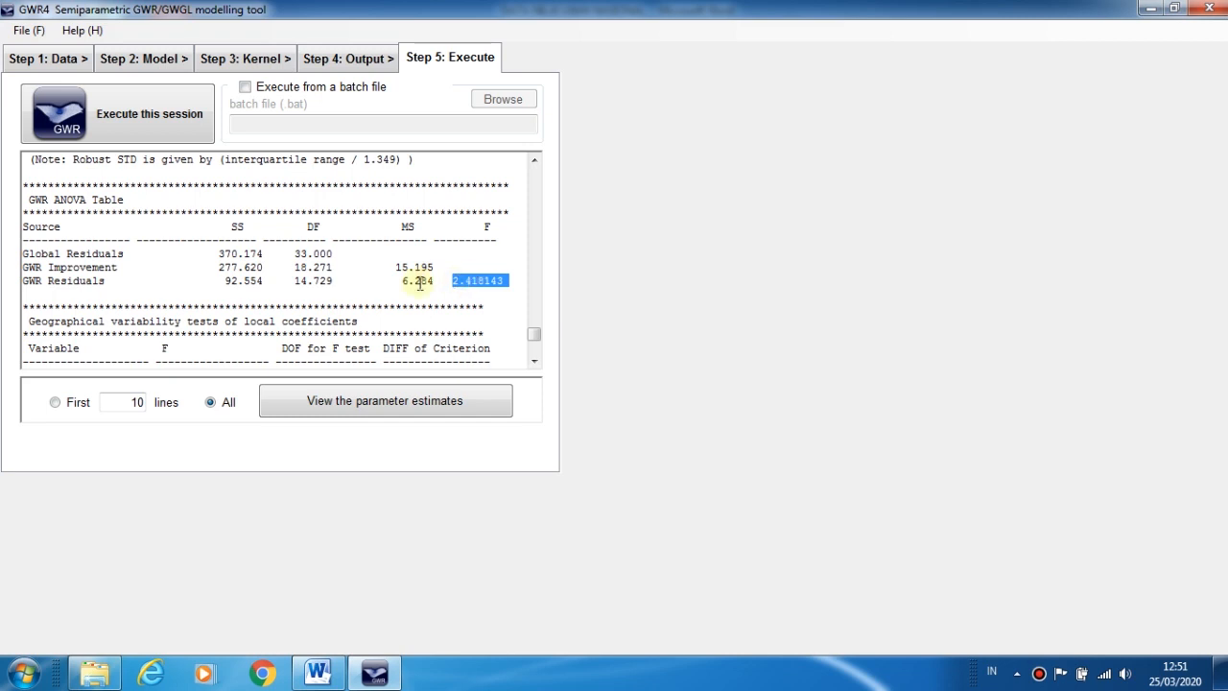
Compare the ANOVA table's global residuals and GWR improvement rows, and review the geographical variability tests of the local coefficients.
click(125, 199)
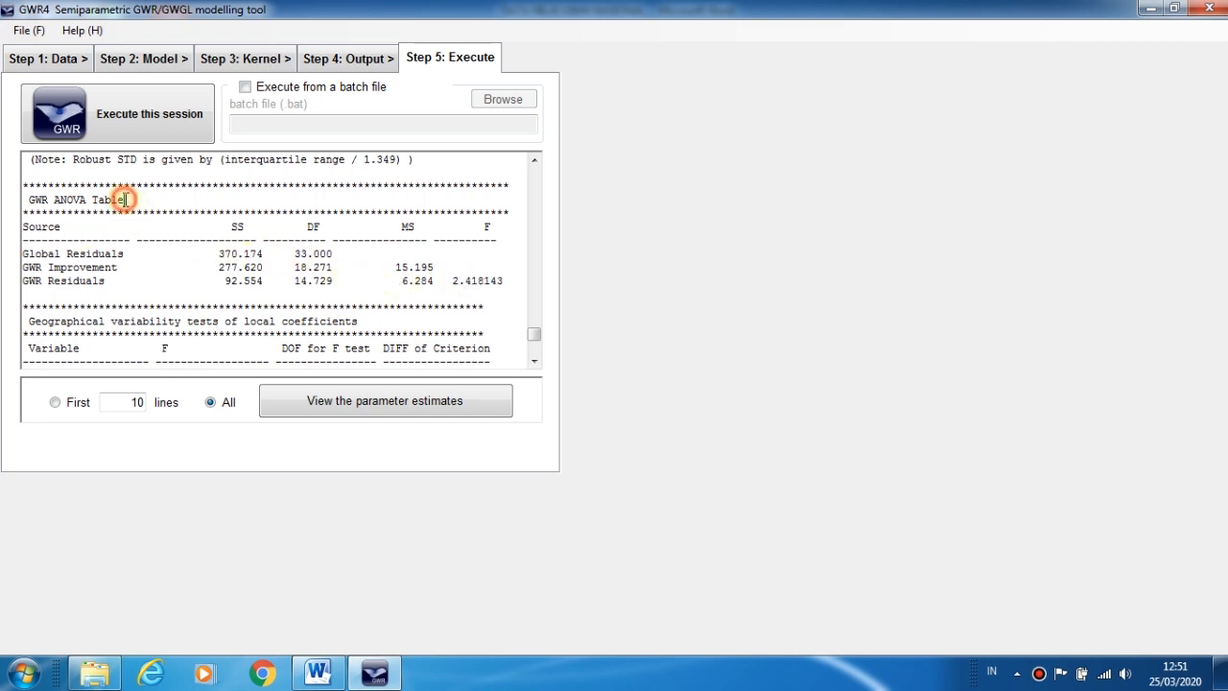
click(154, 255)
click(153, 268)
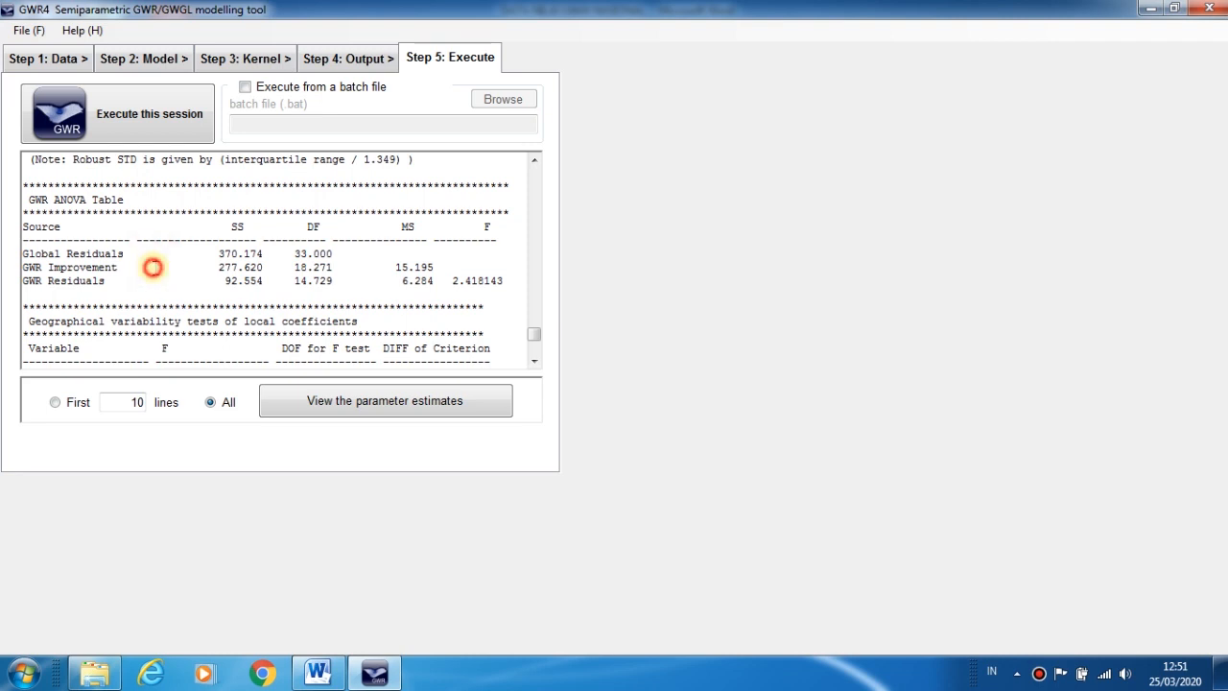
click(154, 253)
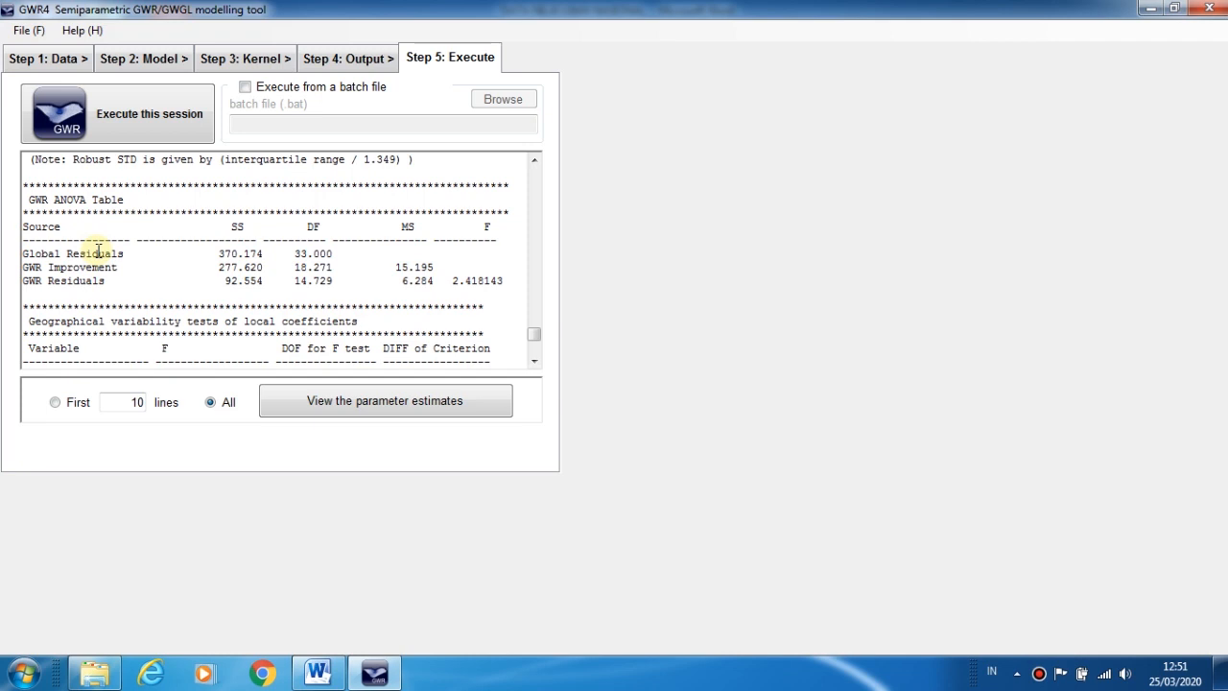
scroll(98, 251, down, 5)
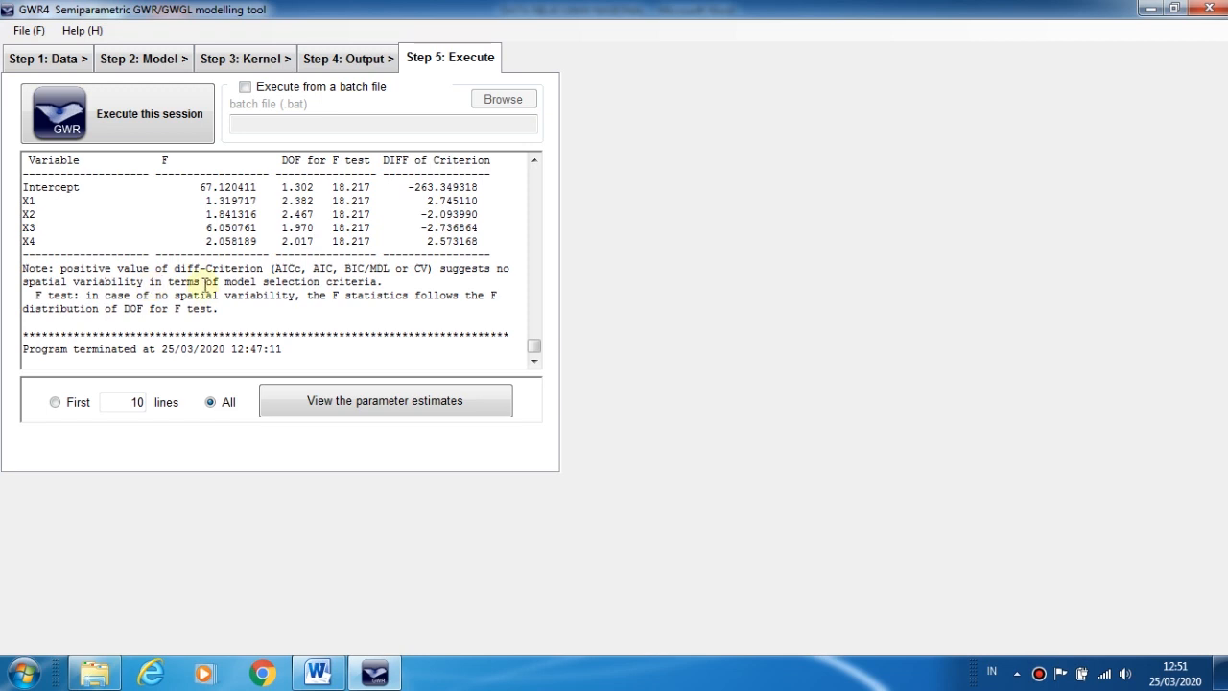
View the listwise parameter estimates, check the area key and coordinates of Kab. Pacitan, and maximize the results table.
click(360, 406)
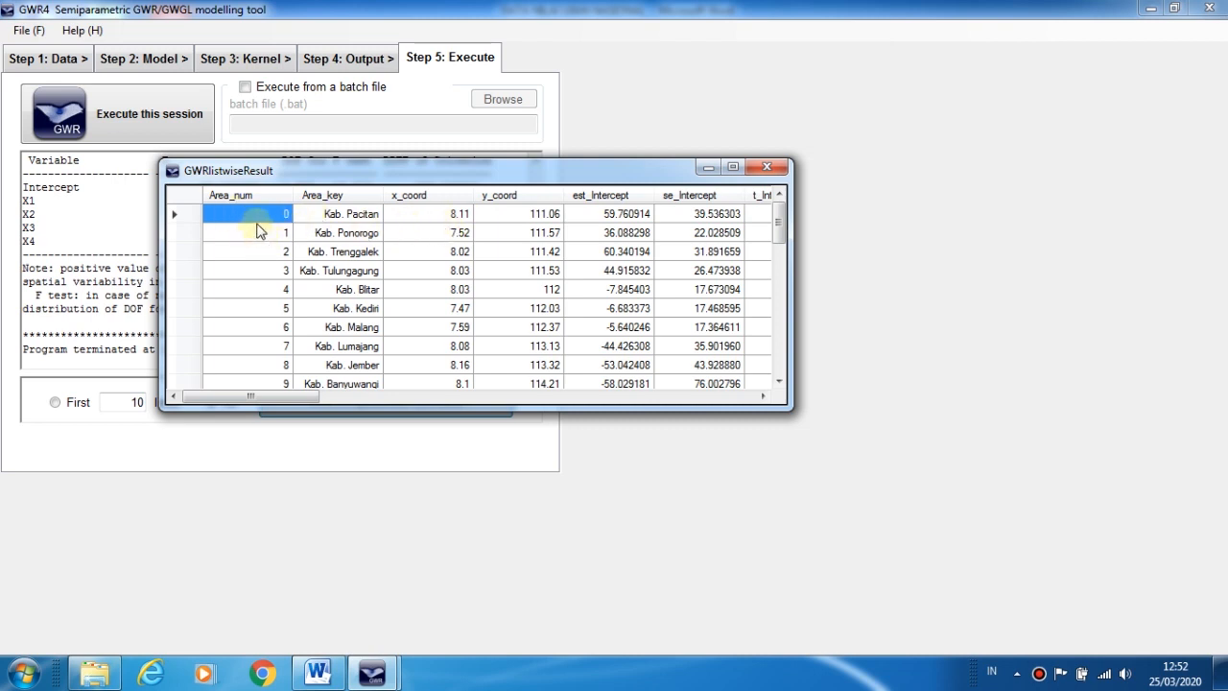
click(352, 218)
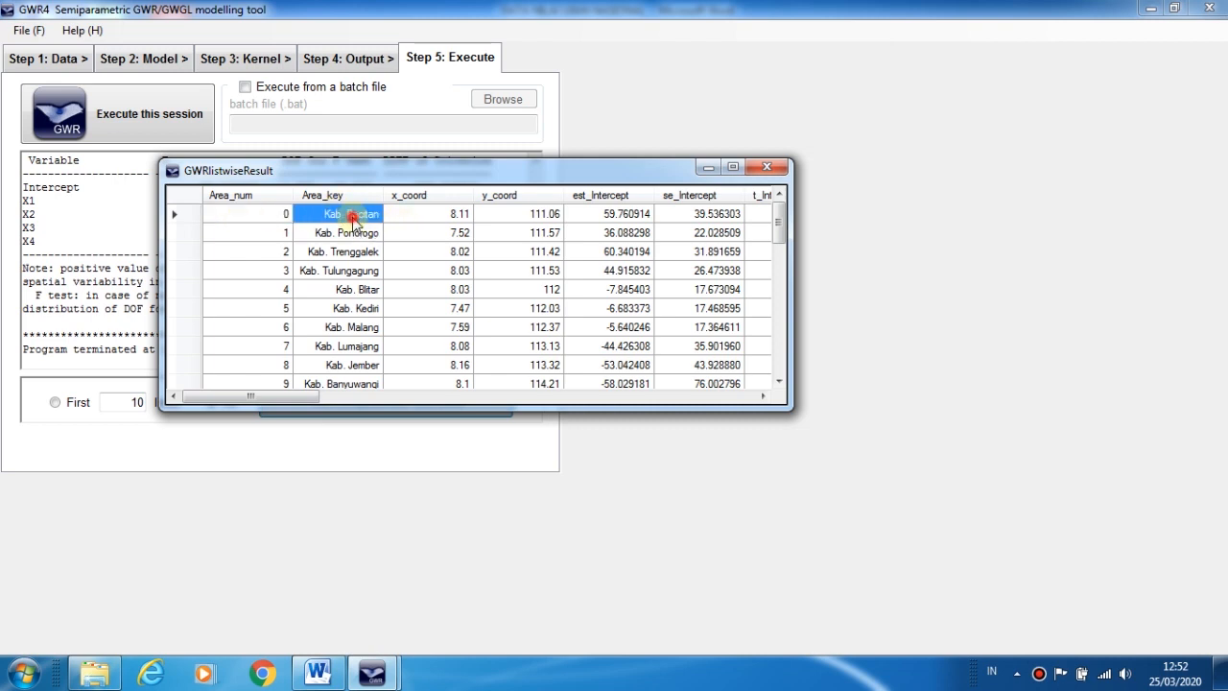
click(457, 221)
click(502, 221)
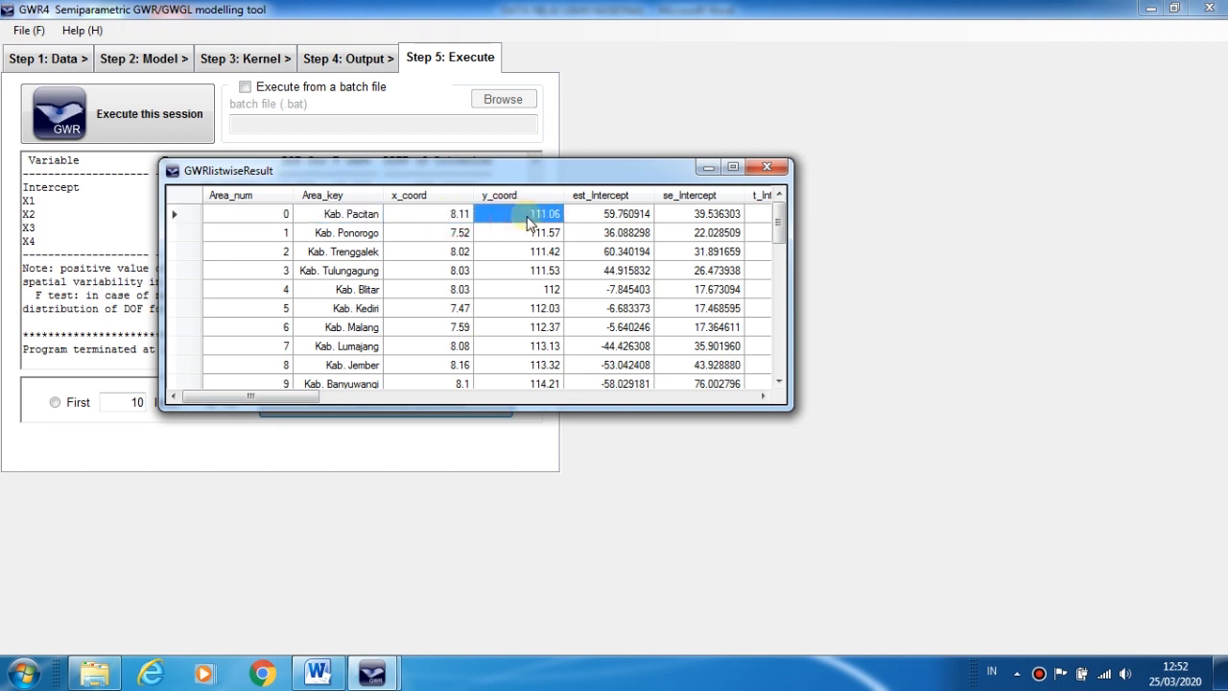
click(733, 168)
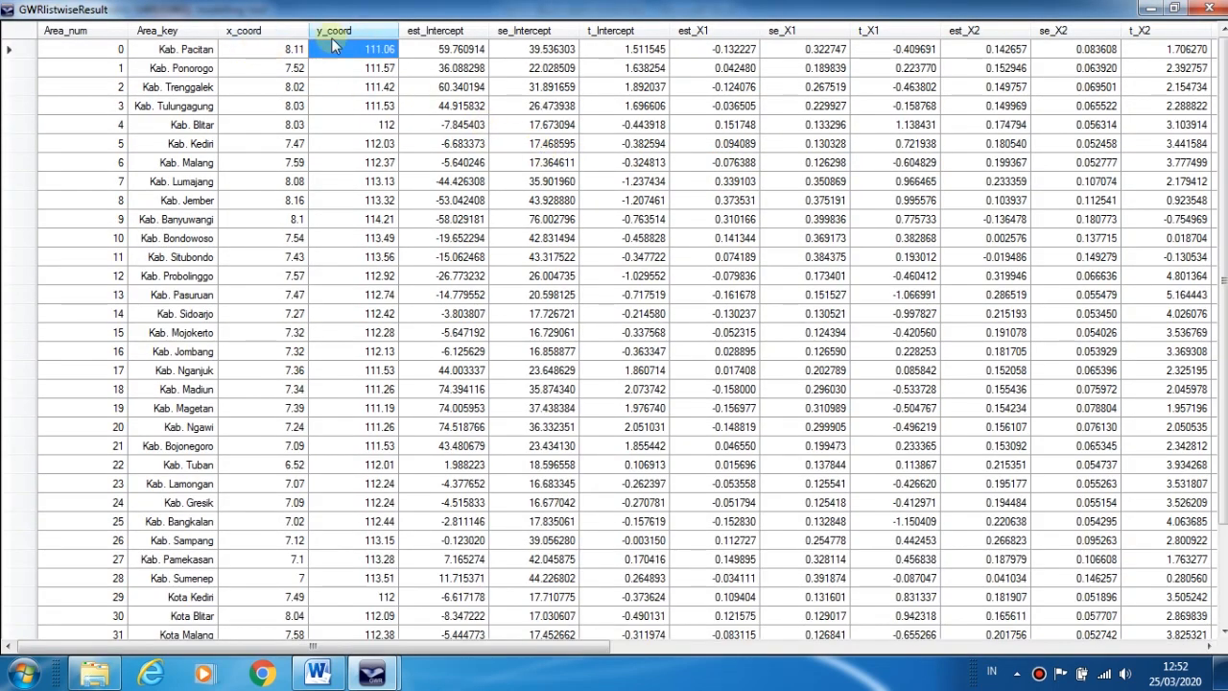
Examine the estimates, standard errors and t values of the intercept and X1 for Kab. Pacitan, and close the listwise results.
click(458, 54)
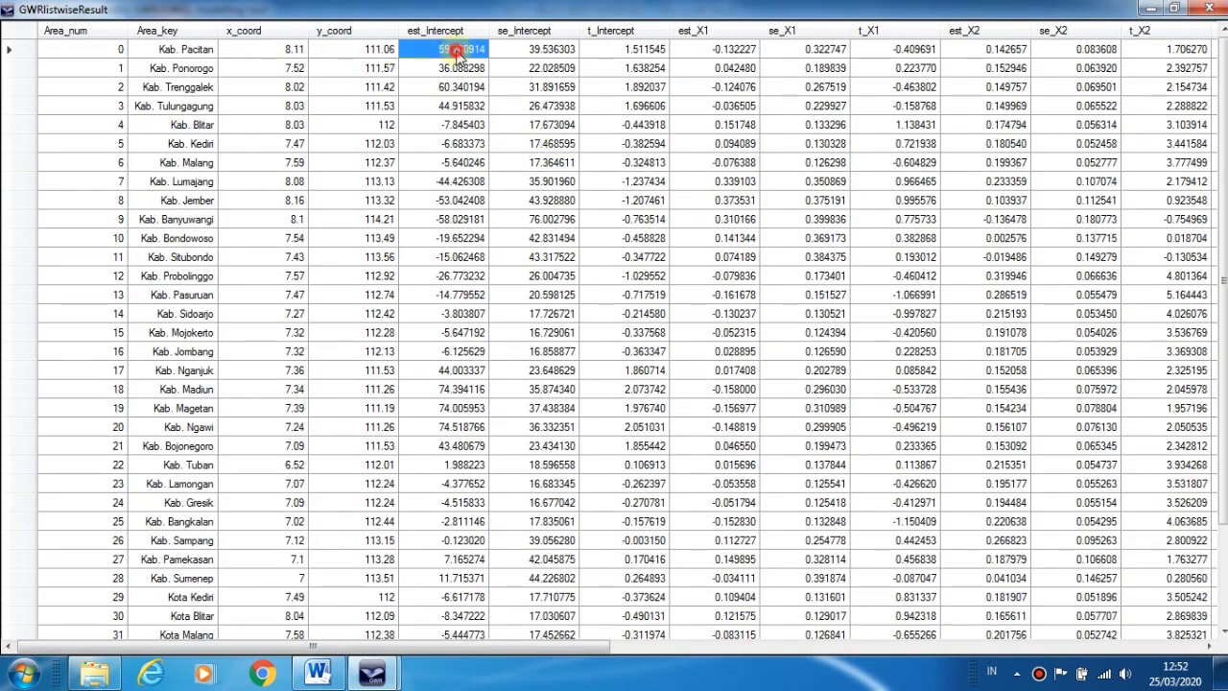
click(549, 54)
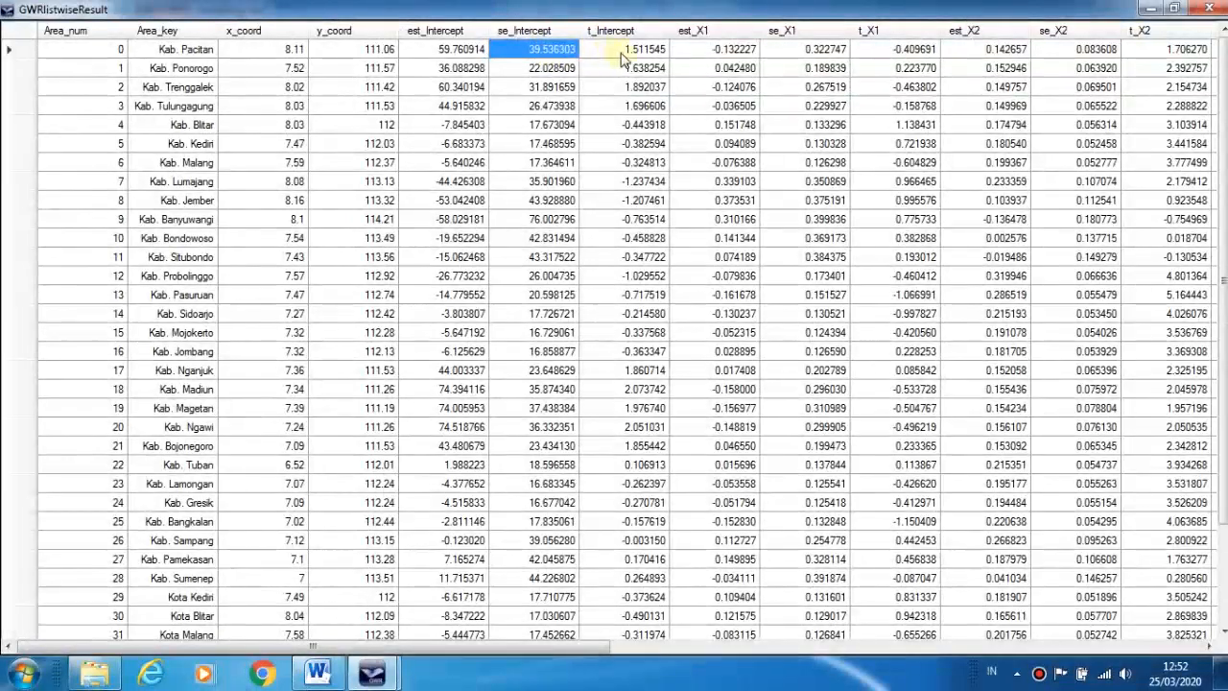
click(633, 56)
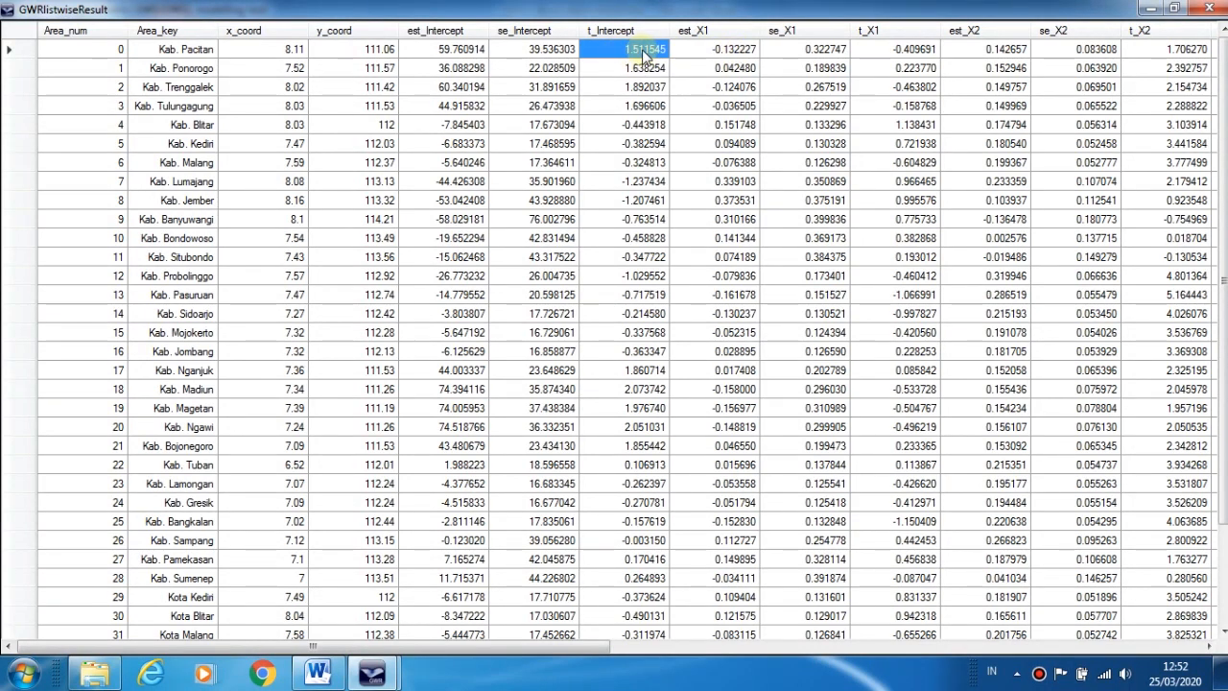
click(715, 54)
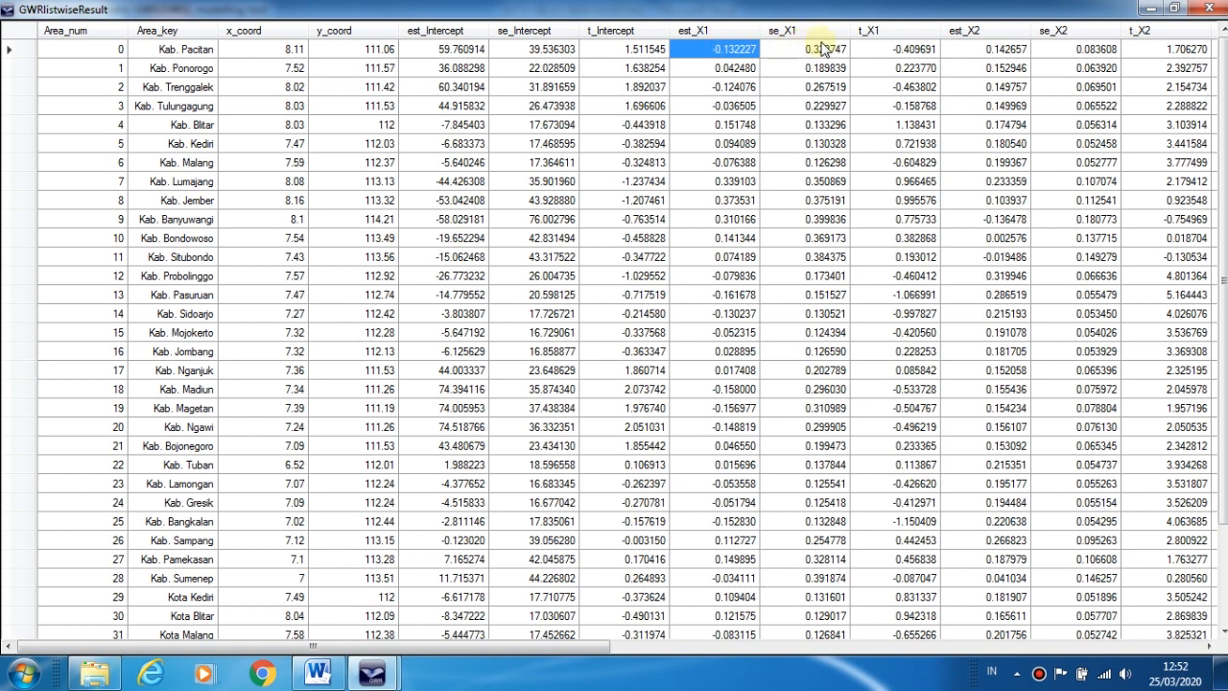
click(822, 50)
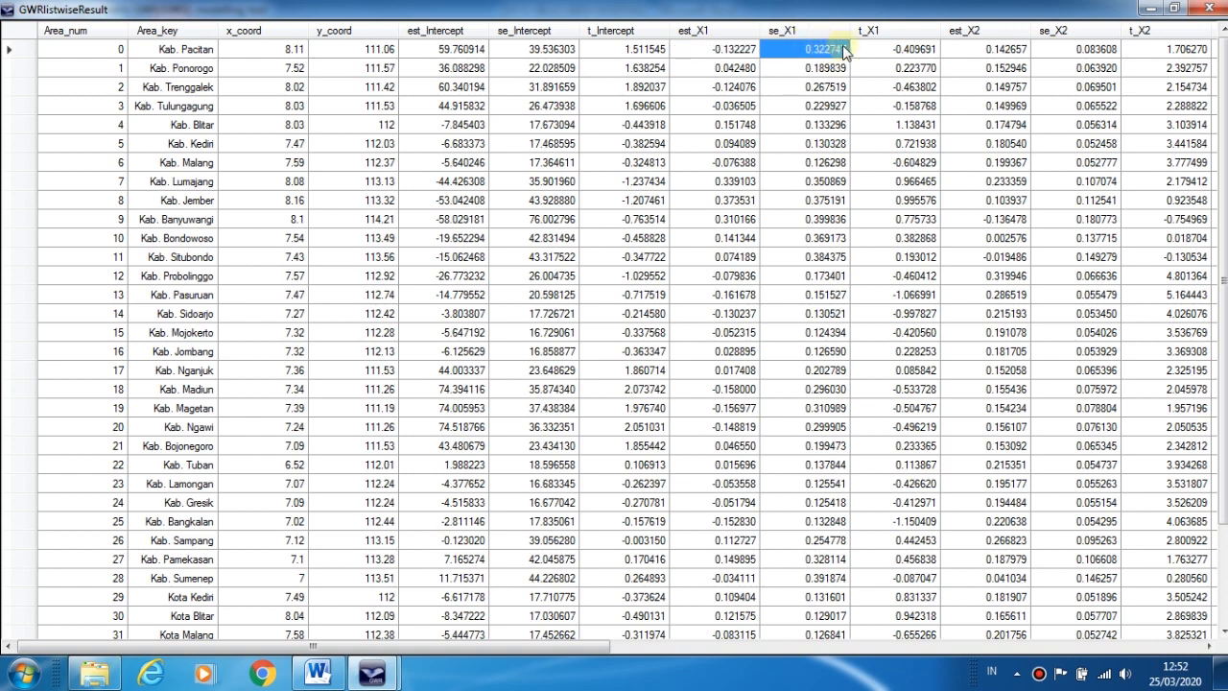
click(906, 50)
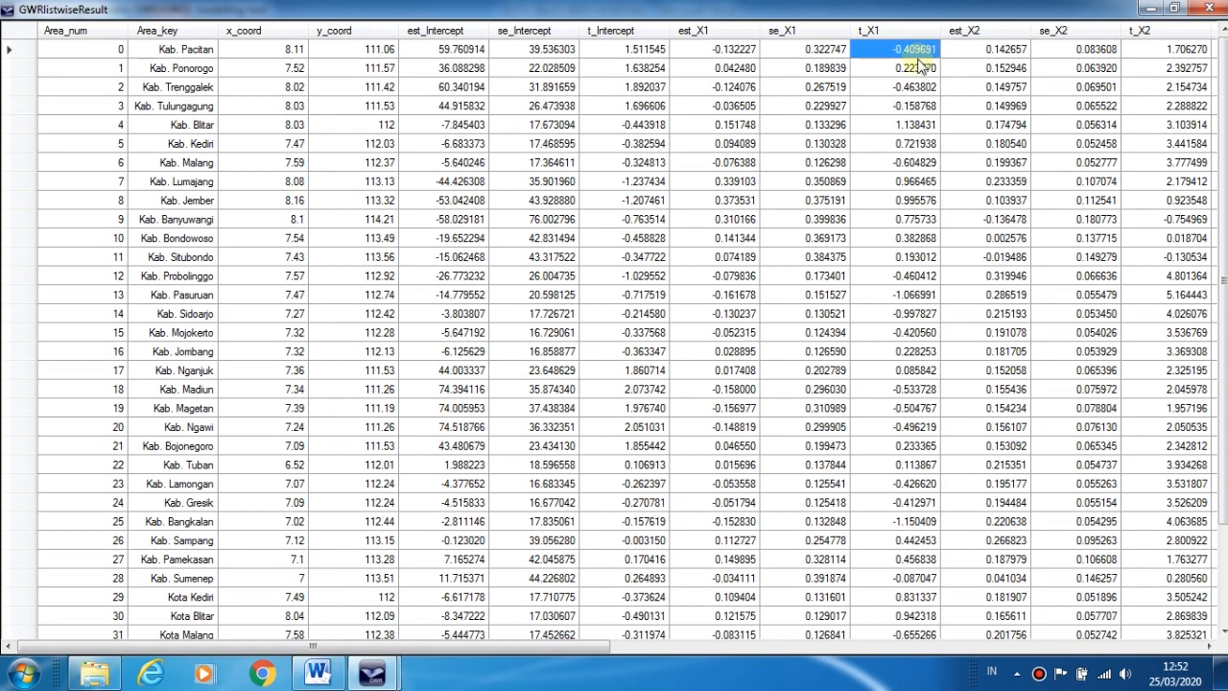
click(1213, 11)
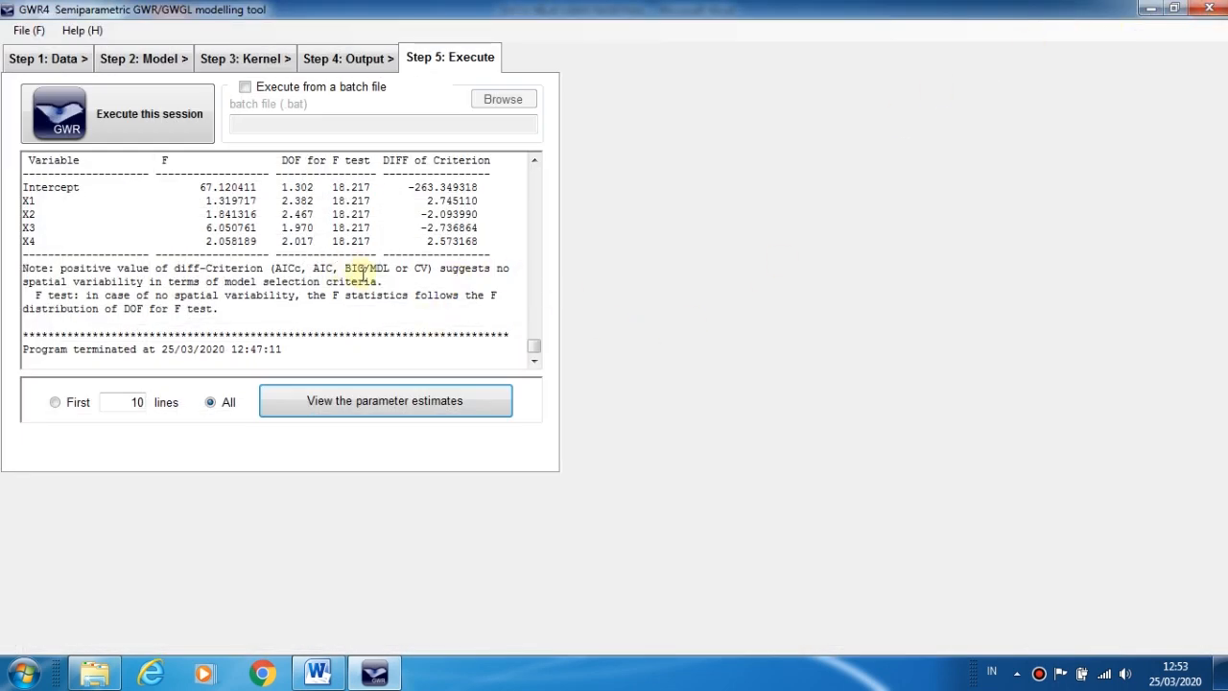